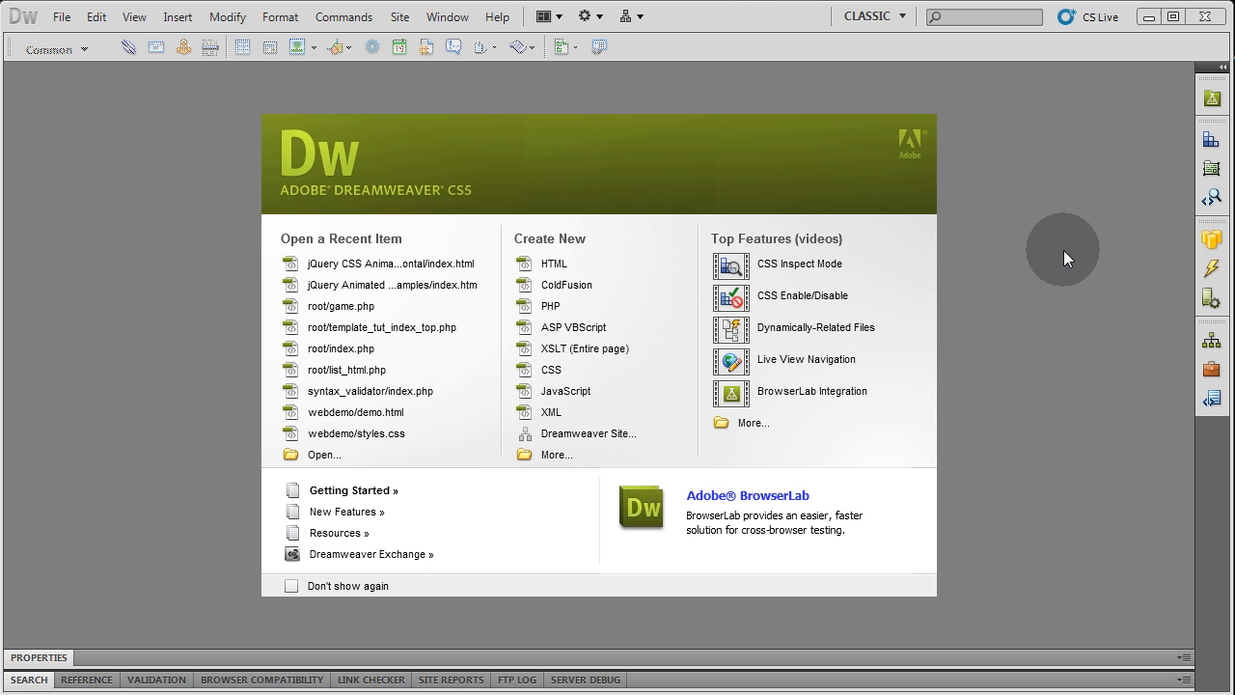
# Create a blank HTML page and paste the topBanner and menu div markup inside the body in Code view
pyautogui.click(558, 271)
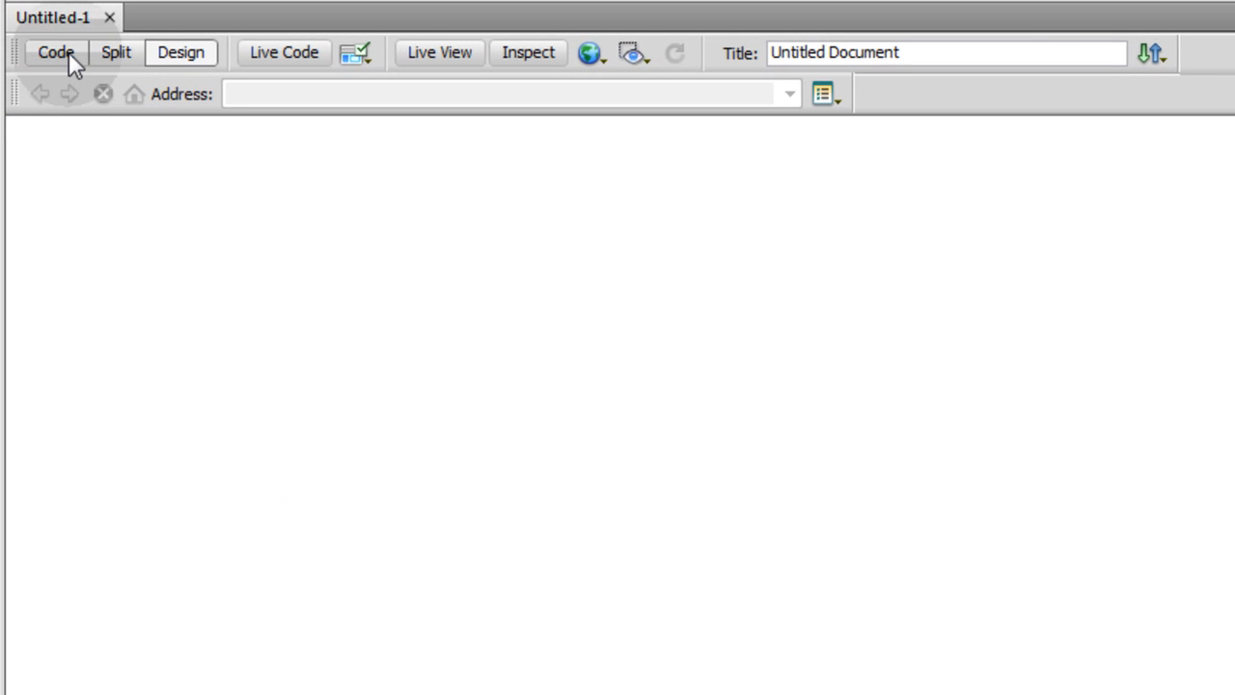
pyautogui.click(65, 54)
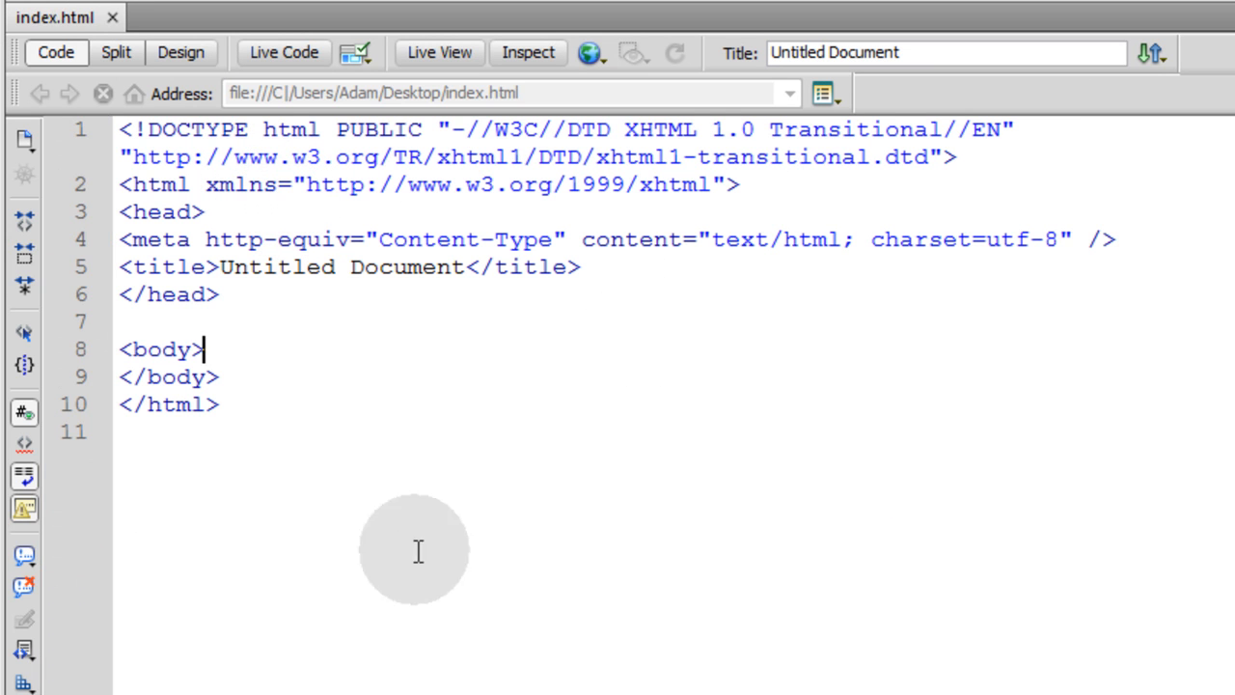
pyautogui.click(418, 551)
pyautogui.click(228, 348)
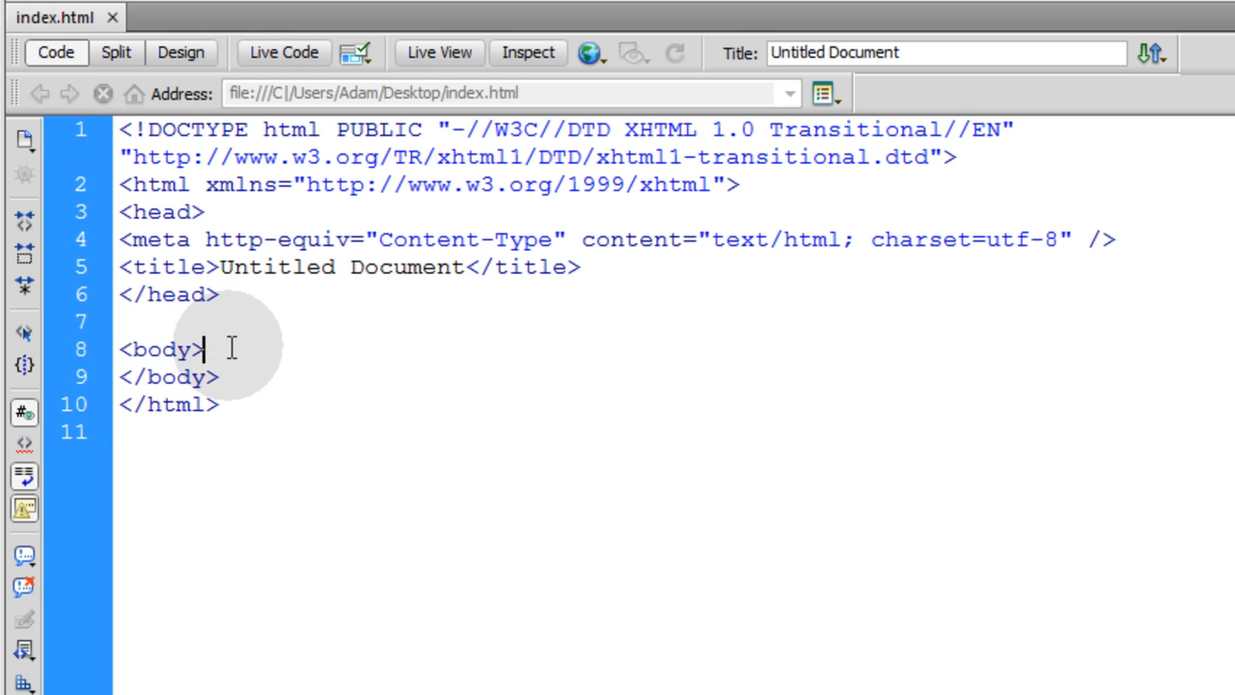
pyautogui.press('Return')
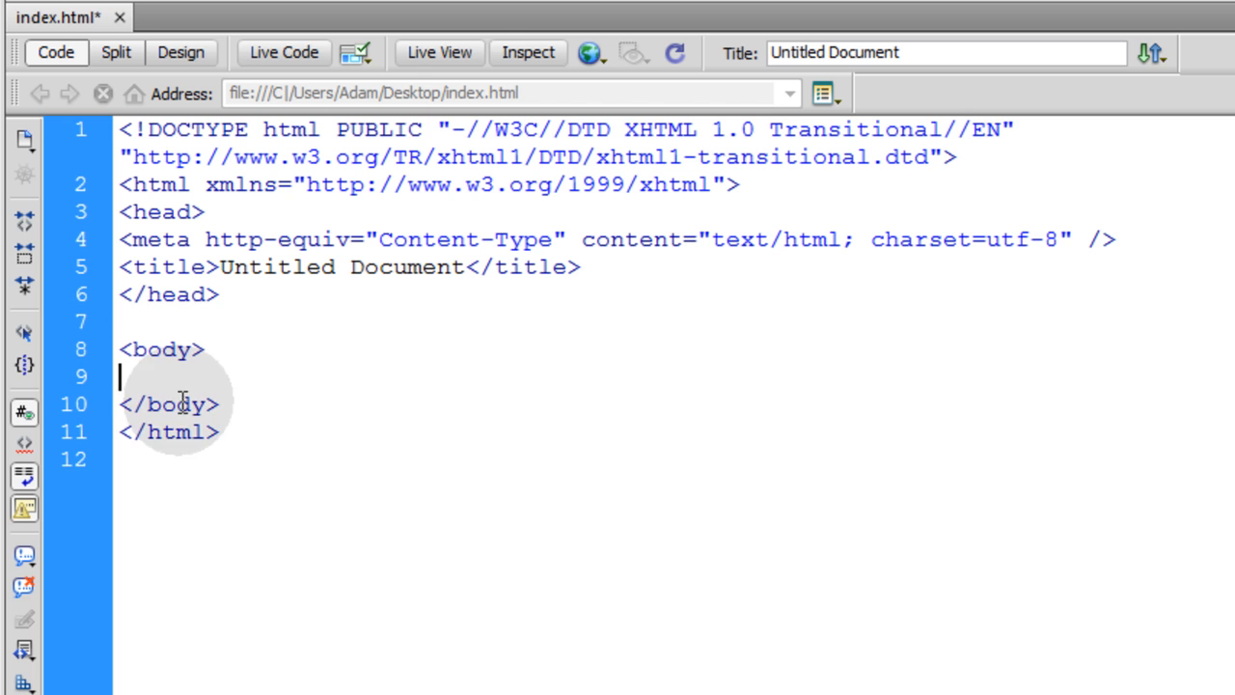
pyautogui.hotkey('ctrl', 'v')
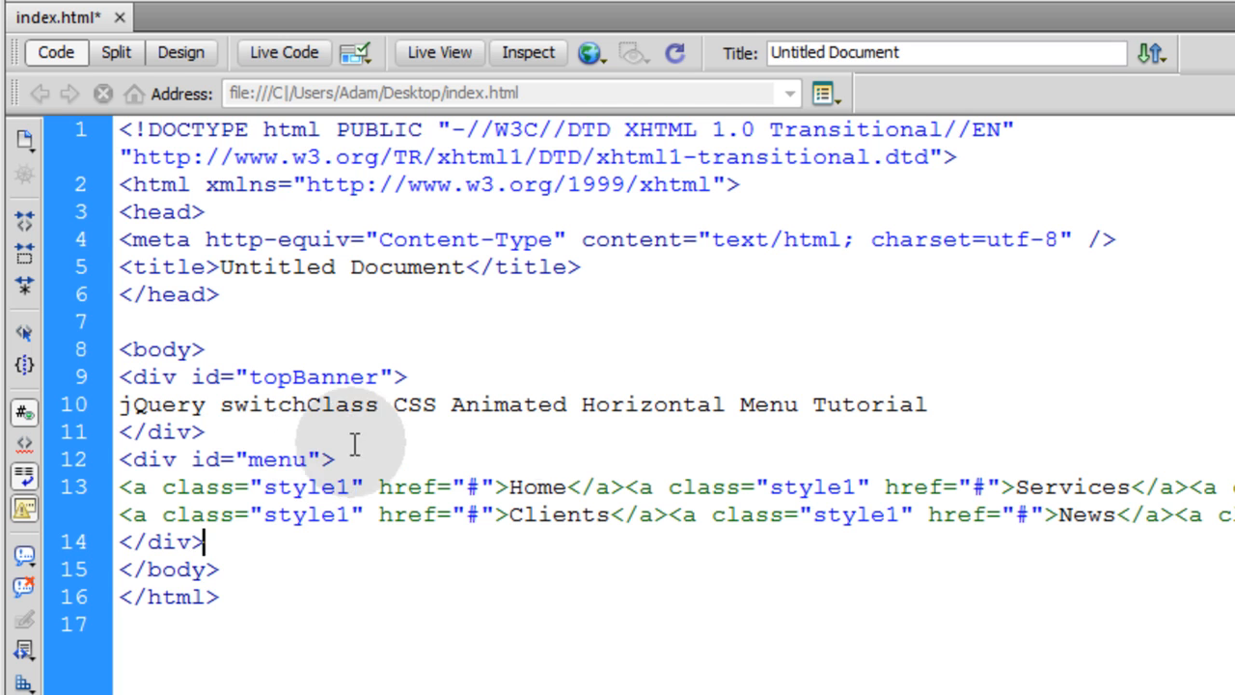
# Insert blank lines after <body>, after the banner and after the menu, then highlight each div block
pyautogui.press('F5')
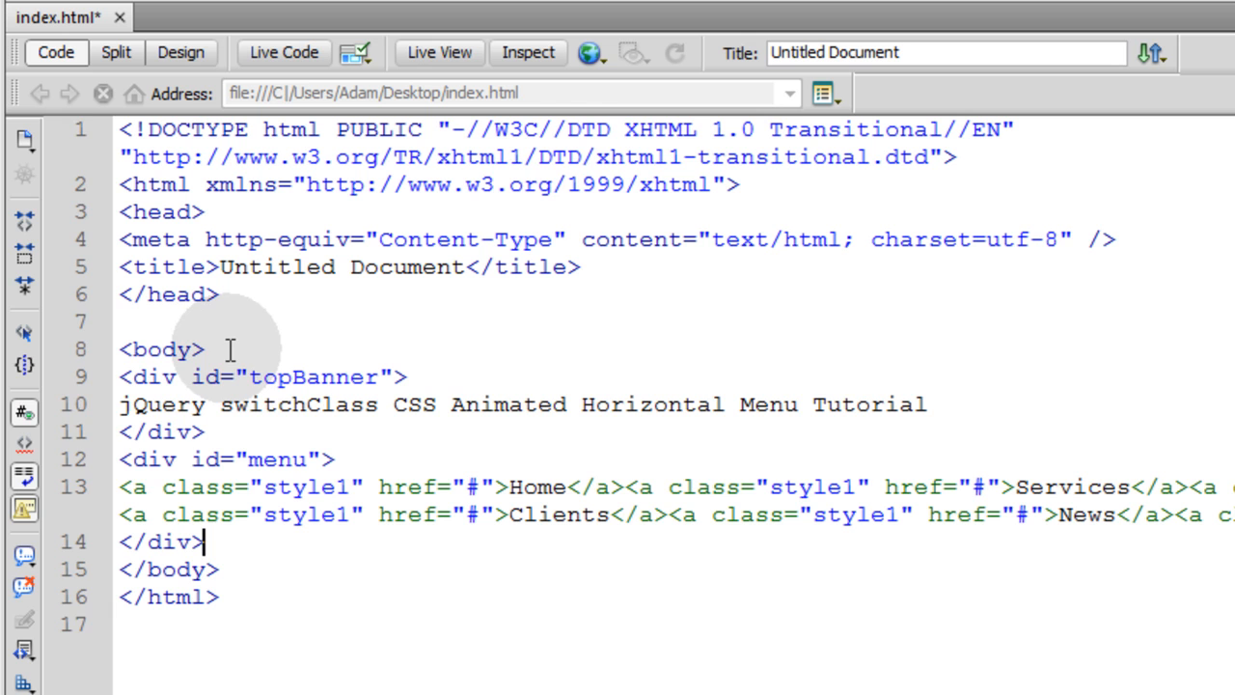
pyautogui.click(230, 349)
pyautogui.press('Return')
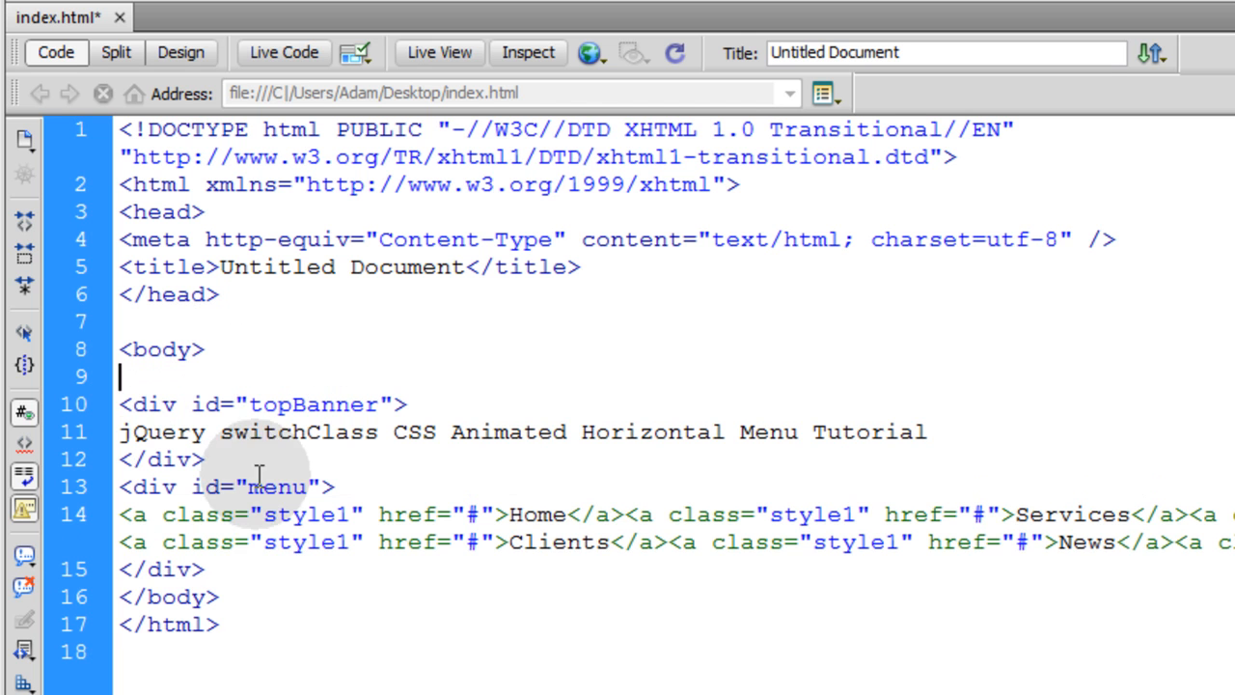
pyautogui.click(269, 577)
pyautogui.press('Return')
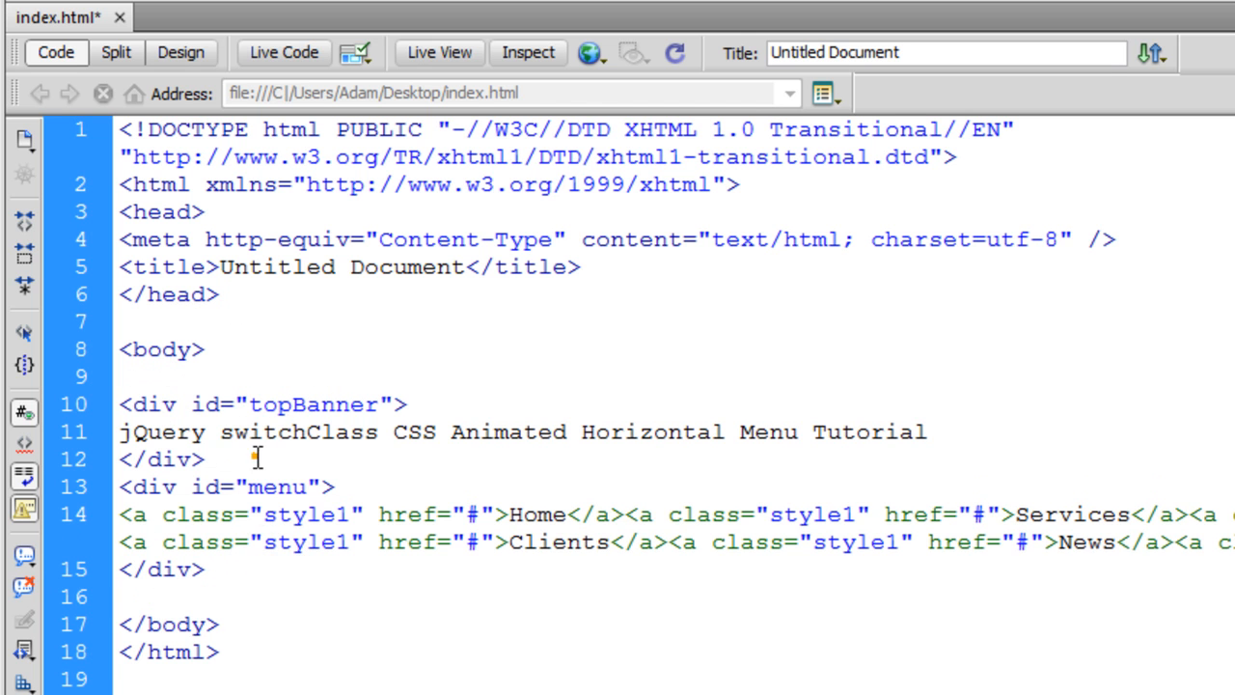
pyautogui.click(258, 459)
pyautogui.press('Return')
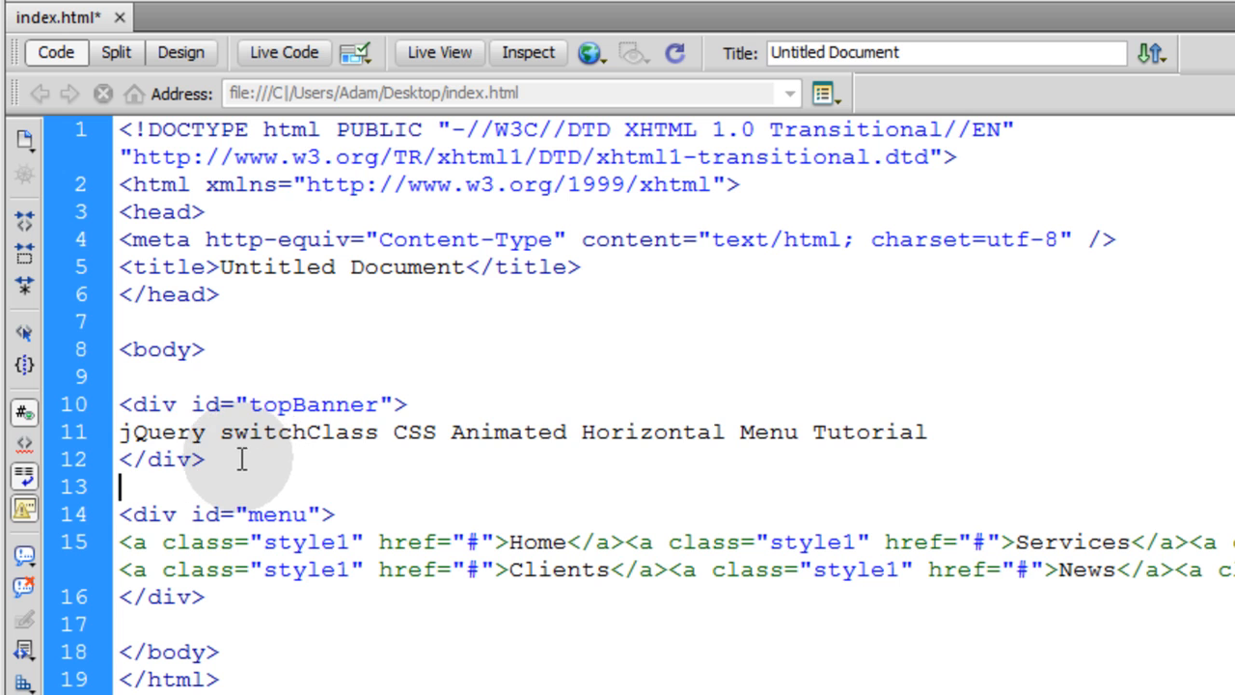
pyautogui.hotkey('shift', 'Up')
pyautogui.hotkey('shift', 'Up')
pyautogui.hotkey('shift', 'Up')
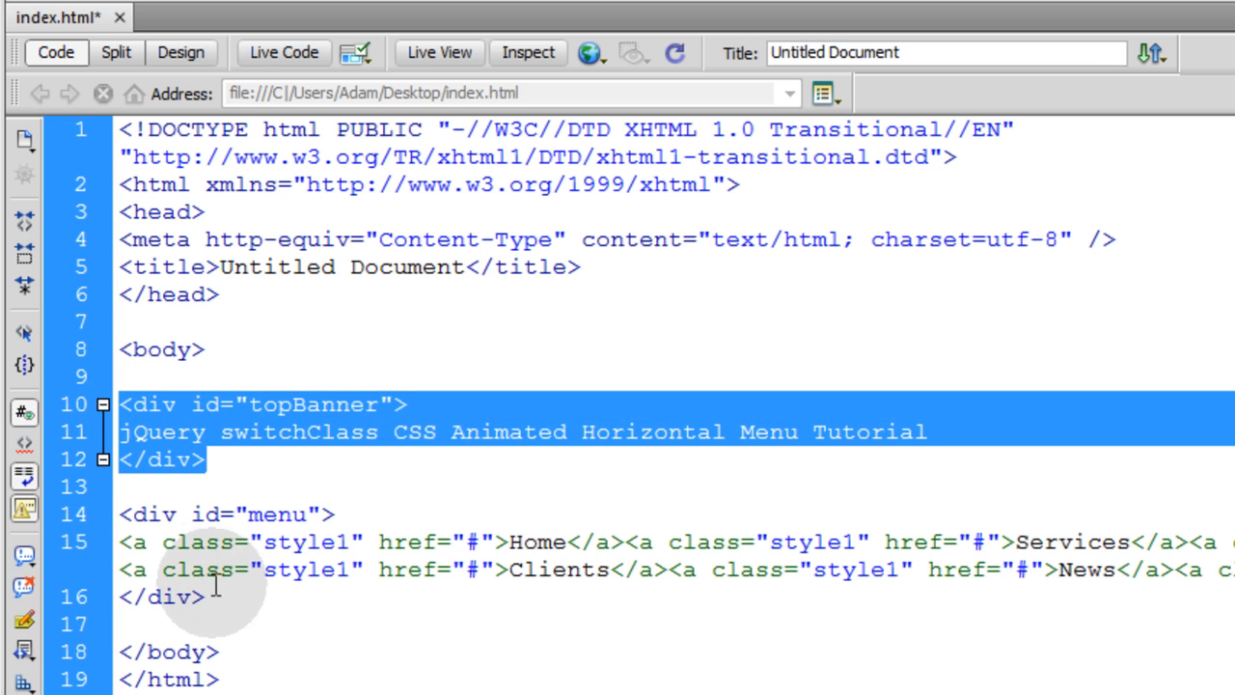
pyautogui.moveTo(229, 597)
pyautogui.mouseDown()
pyautogui.moveTo(104, 533)
pyautogui.moveTo(102, 513)
pyautogui.mouseUp()
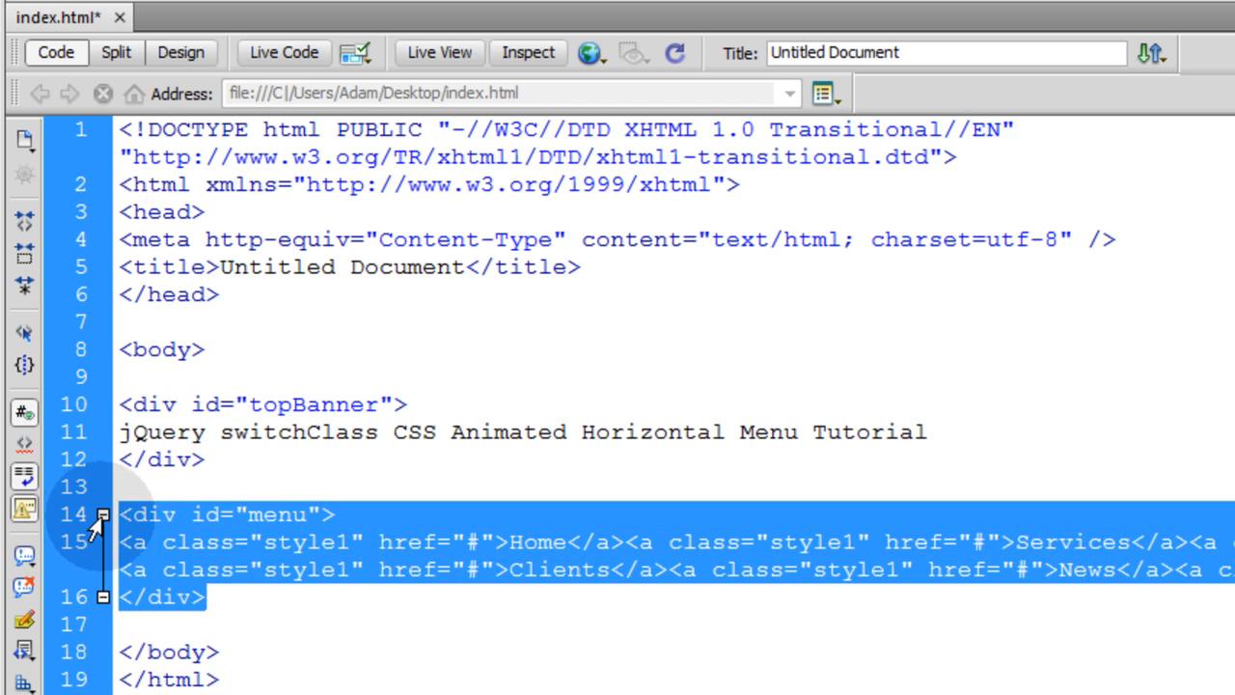
pyautogui.doubleClick(258, 516)
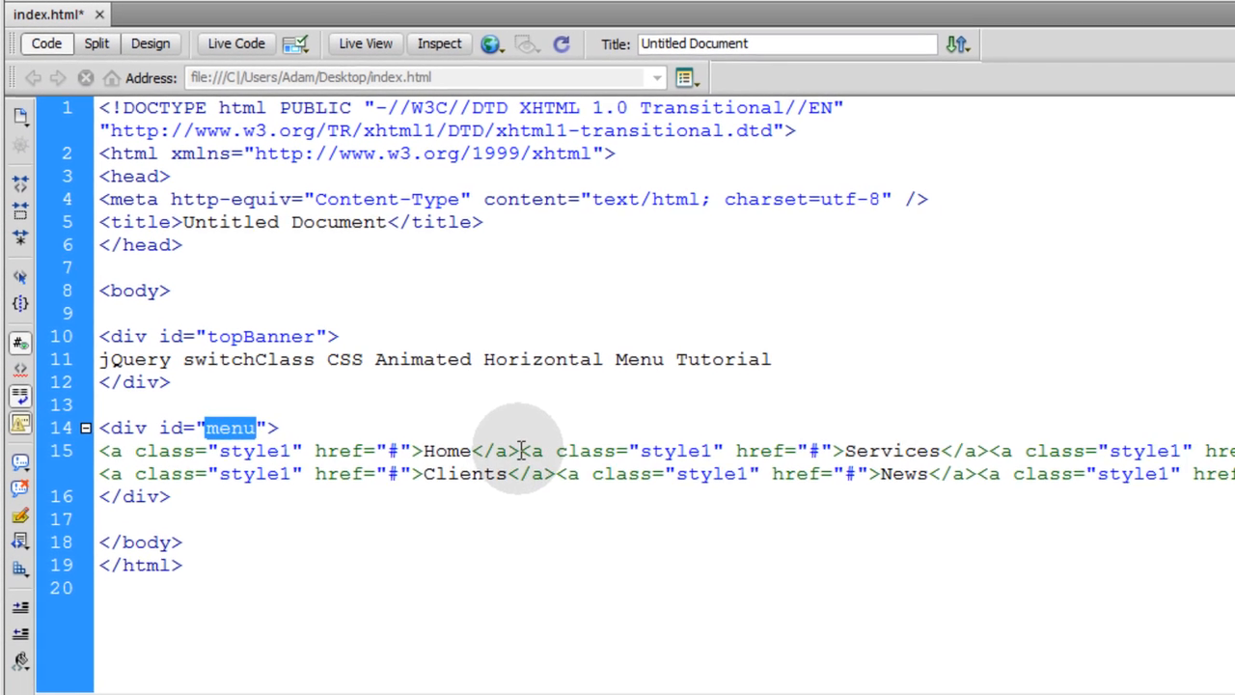
# Break the menu links Home, Services, Portfolio, Clients, News, Contact Us onto separate lines
pyautogui.click(520, 451)
pyautogui.press('Return')
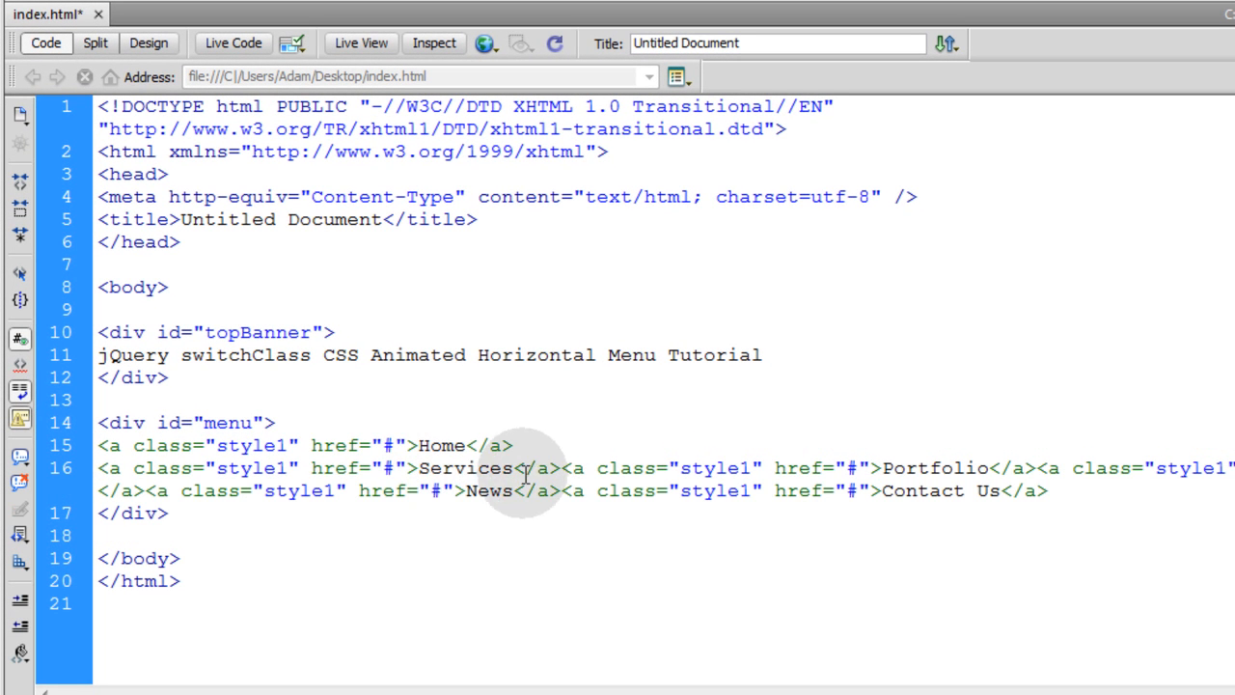
pyautogui.click(562, 469)
pyautogui.press('Return')
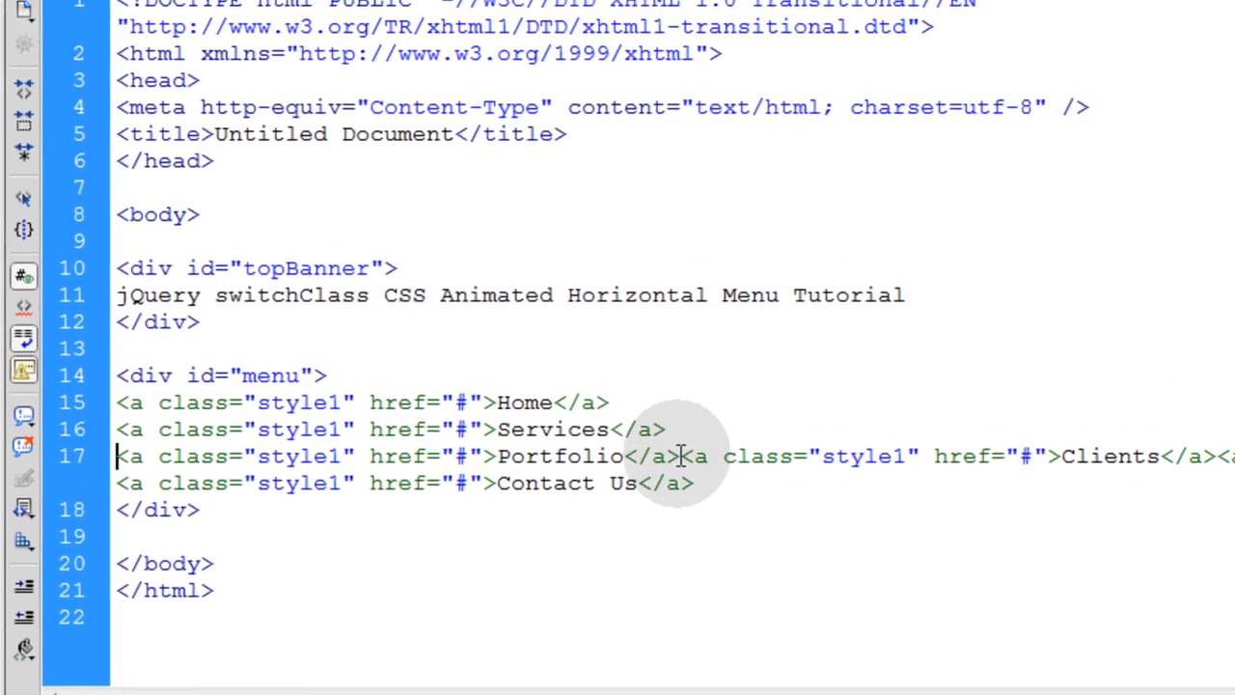
pyautogui.click(682, 455)
pyautogui.press('Return')
pyautogui.click(937, 405)
pyautogui.press('Return')
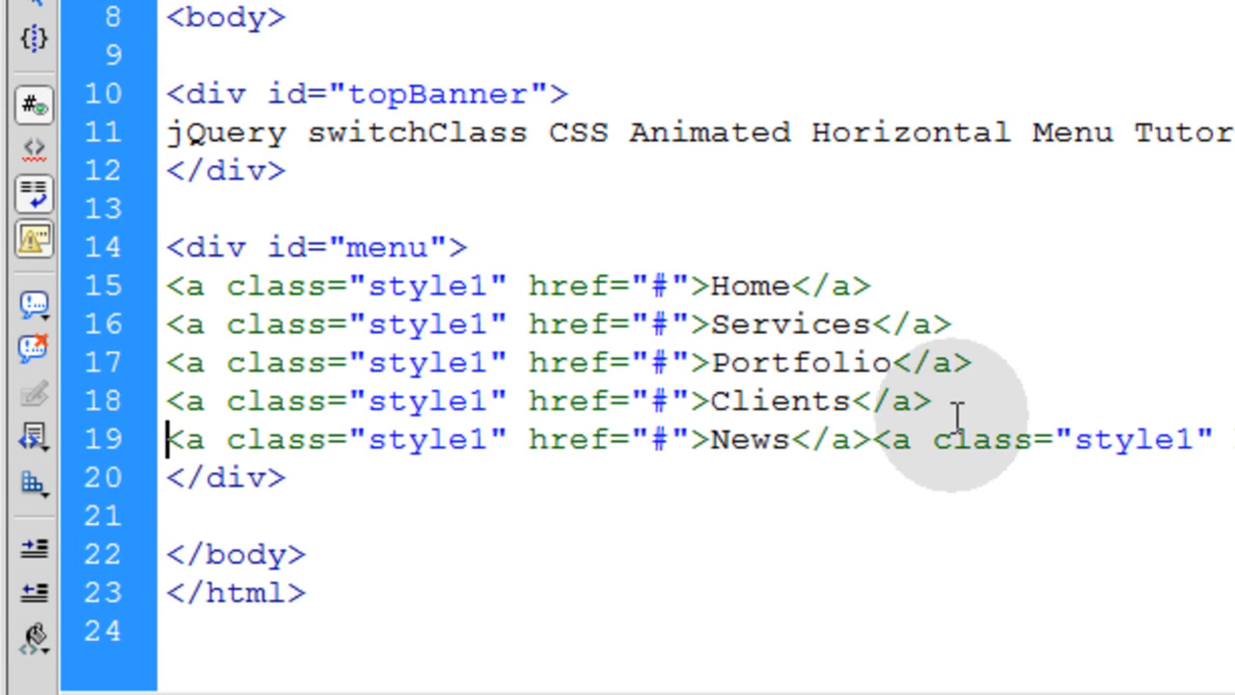
pyautogui.click(873, 439)
pyautogui.press('Return')
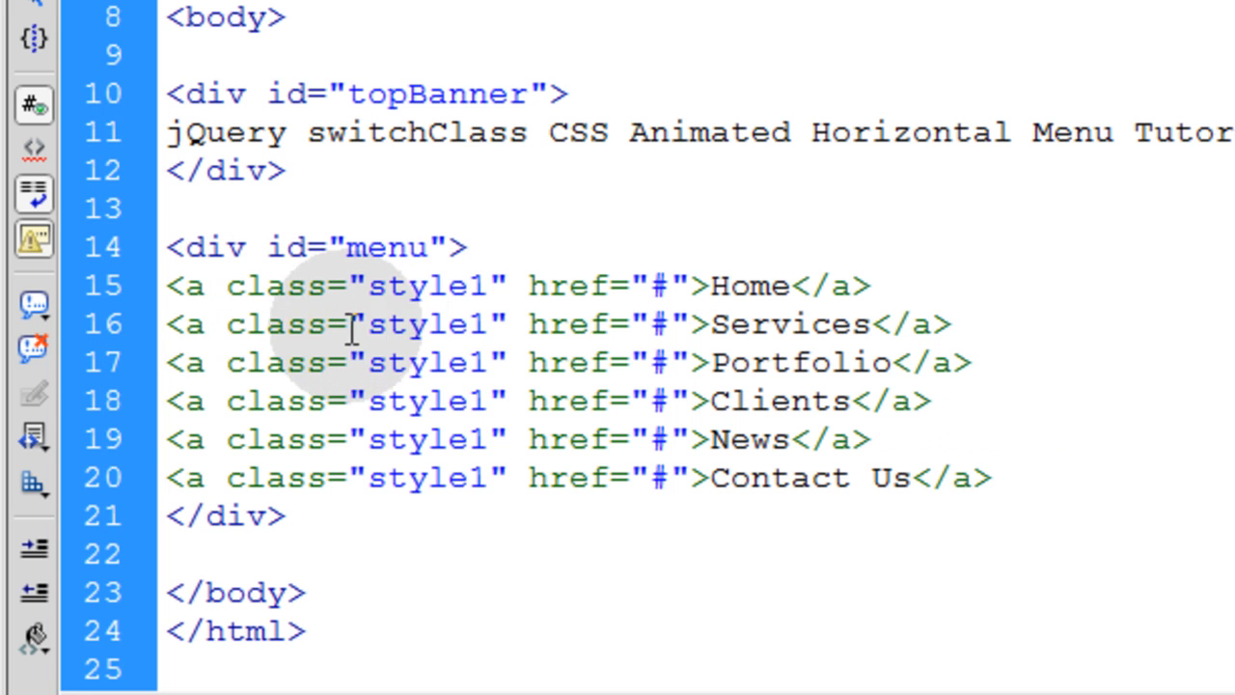
# Point out the style1 class and # addresses, then rejoin the link lines with Backspace
pyautogui.doubleClick(434, 287)
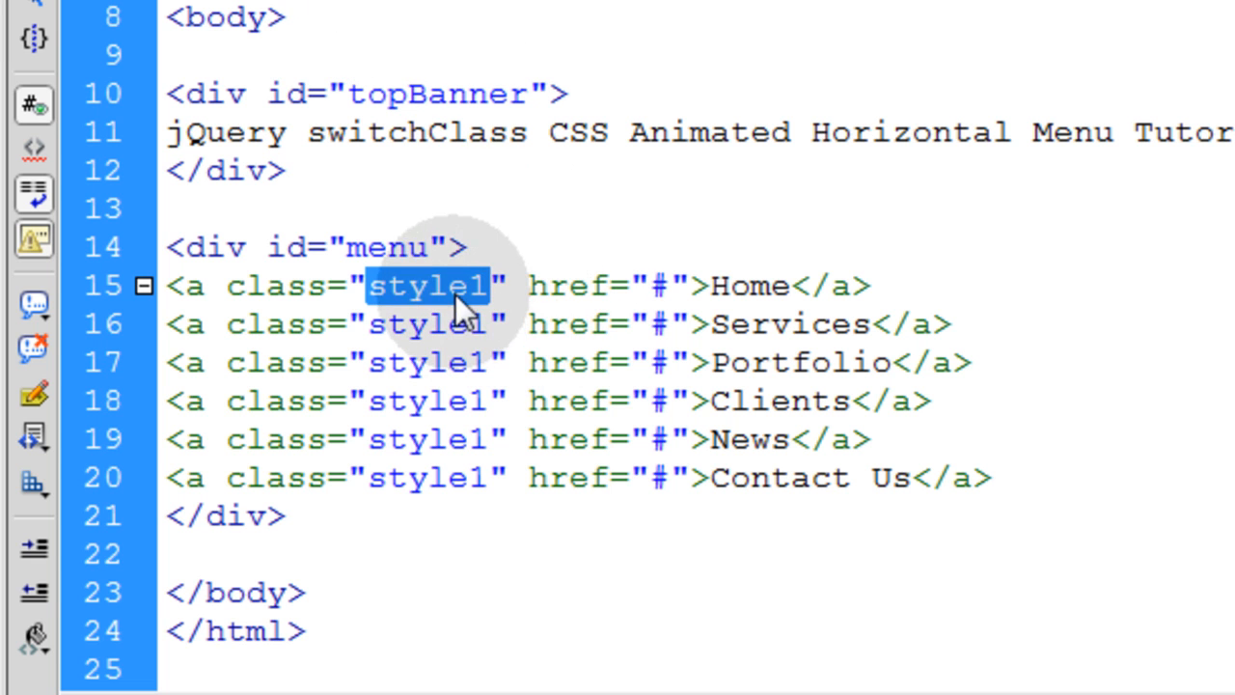
pyautogui.doubleClick(661, 286)
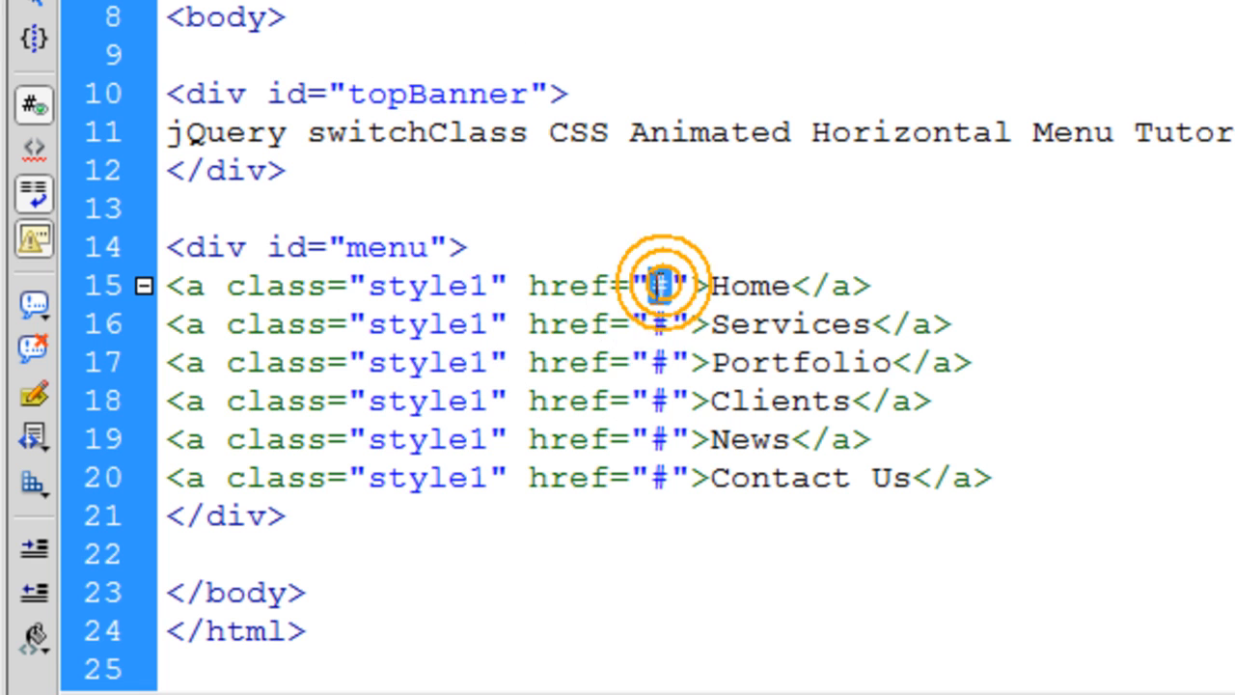
pyautogui.doubleClick(661, 324)
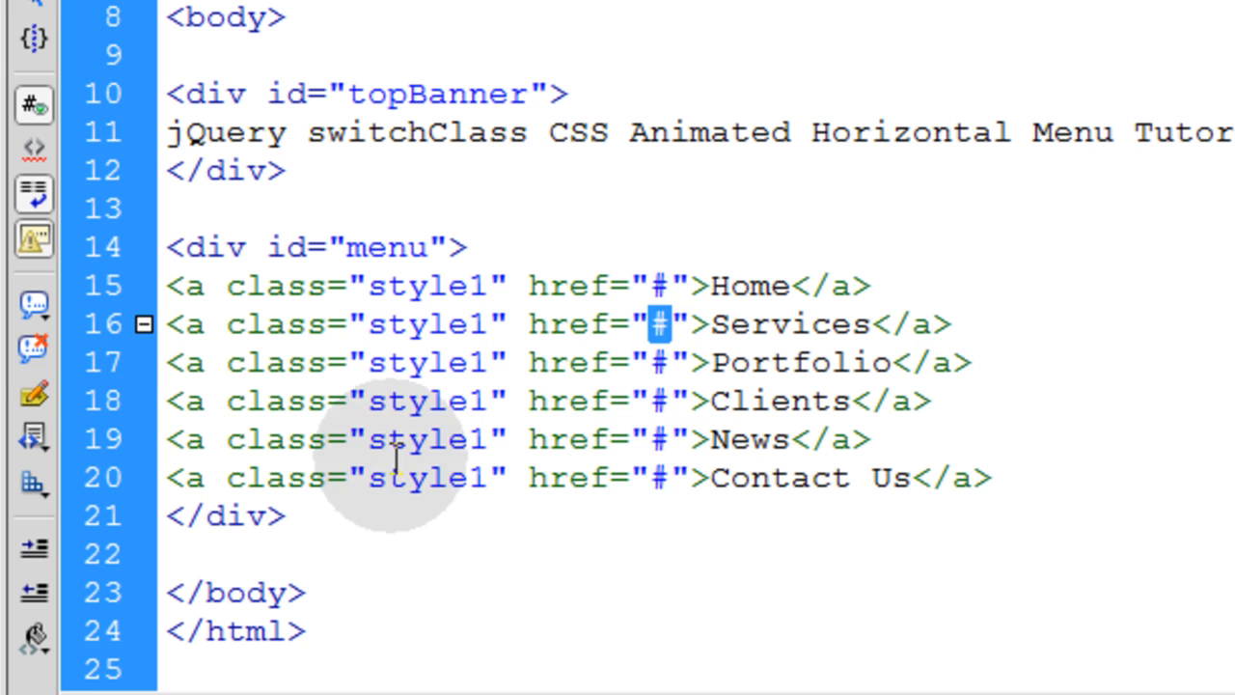
pyautogui.click(348, 362)
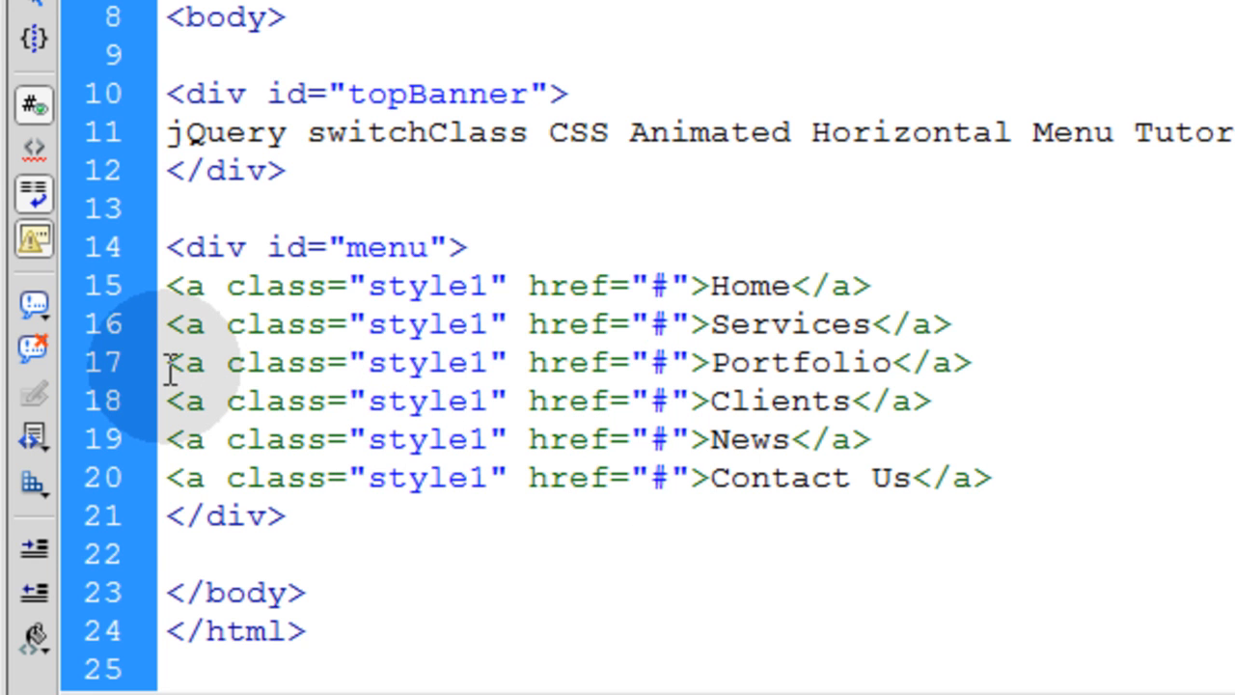
pyautogui.press('BackSpace')
pyautogui.press('BackSpace')
pyautogui.press('BackSpace')
pyautogui.press('BackSpace')
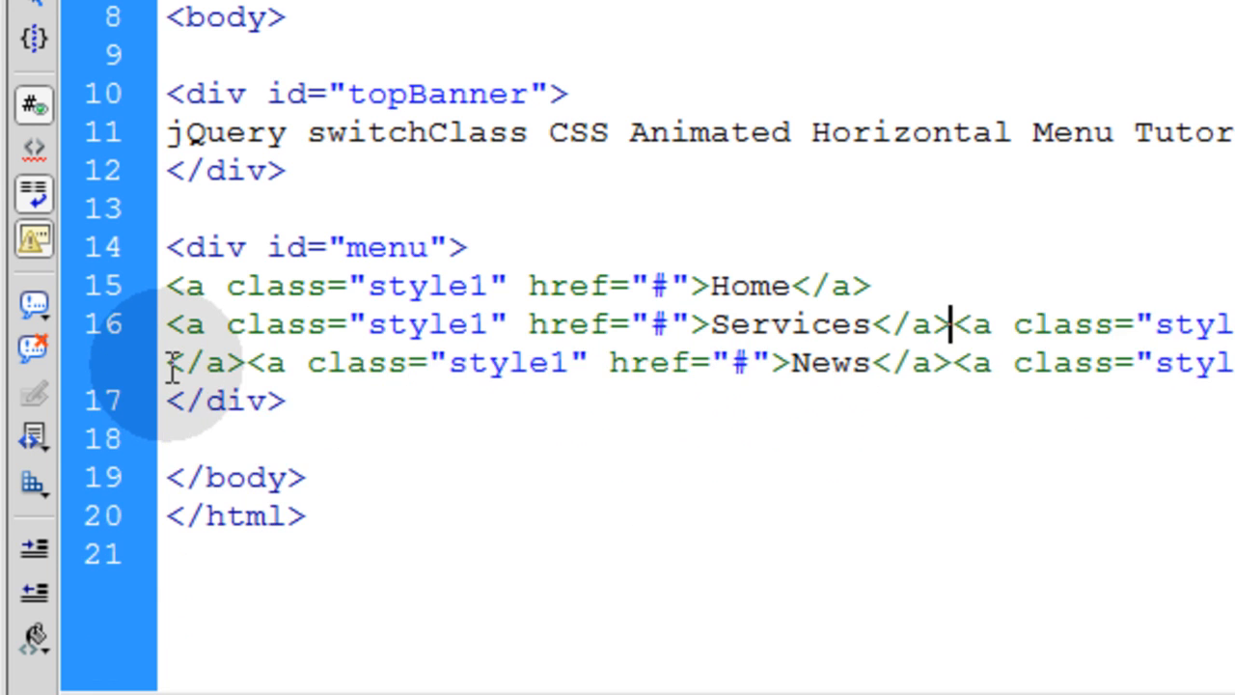
pyautogui.press('Home')
pyautogui.press('BackSpace')
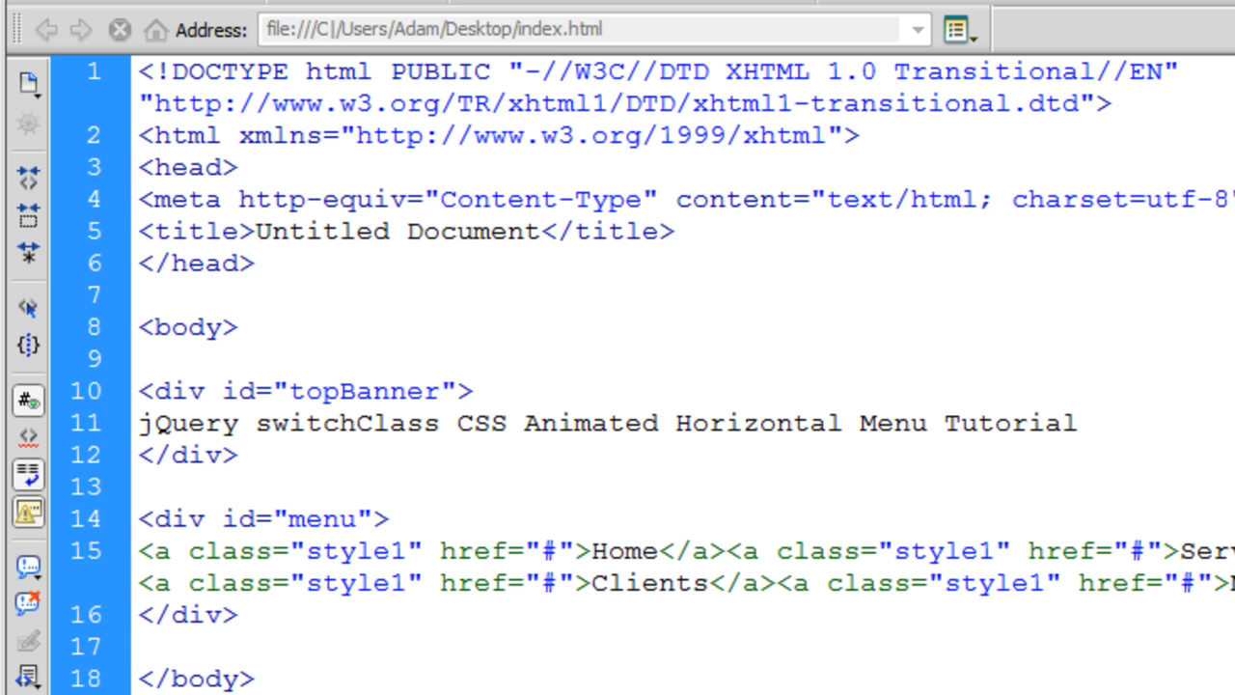
pyautogui.click(231, 642)
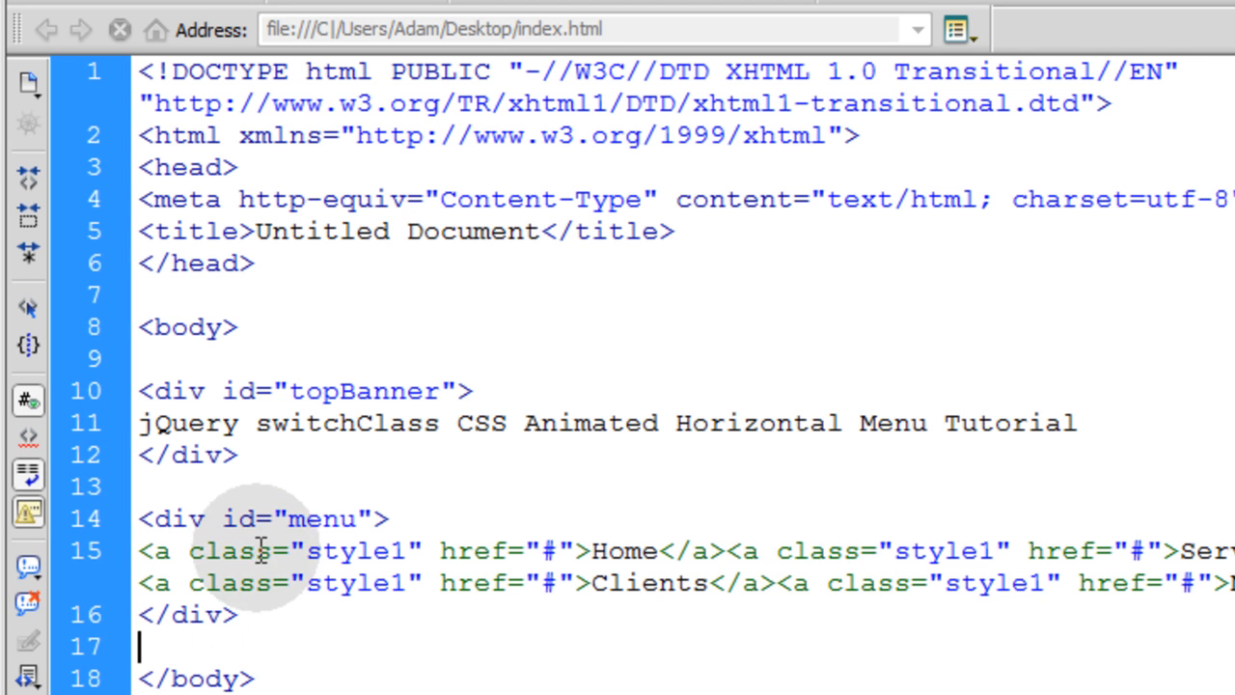
pyautogui.press('BackSpace')
pyautogui.click(235, 474)
pyautogui.press('BackSpace')
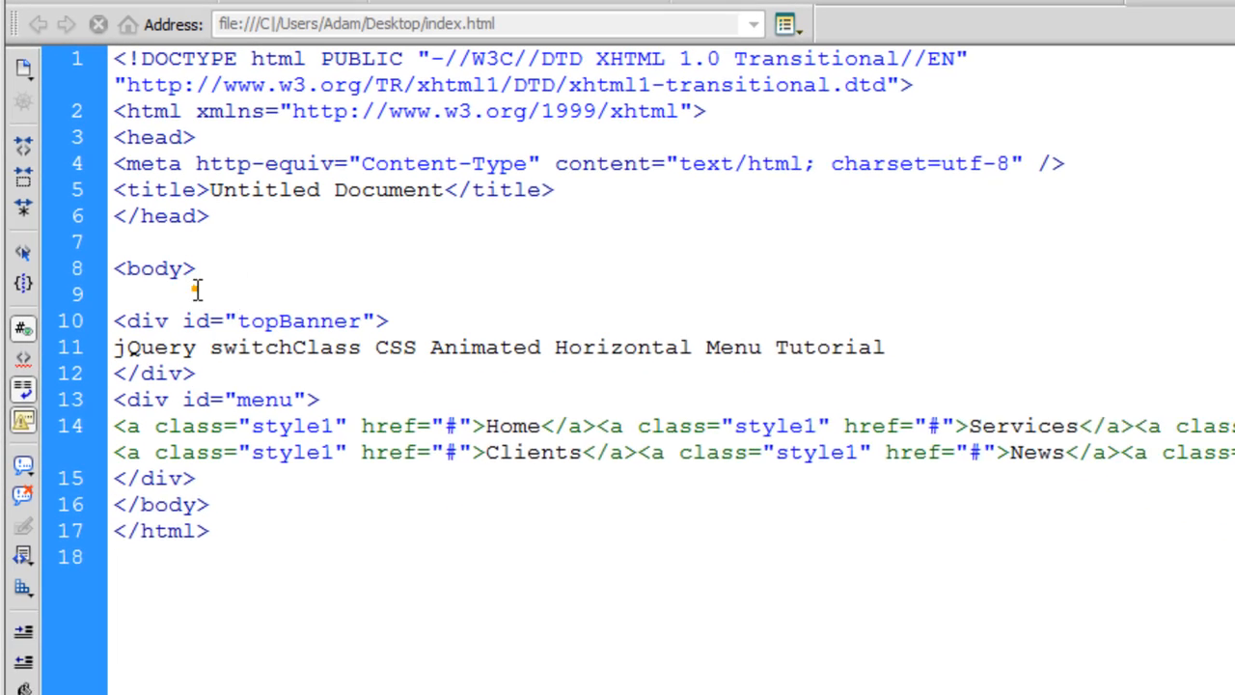
pyautogui.click(174, 243)
pyautogui.press('BackSpace')
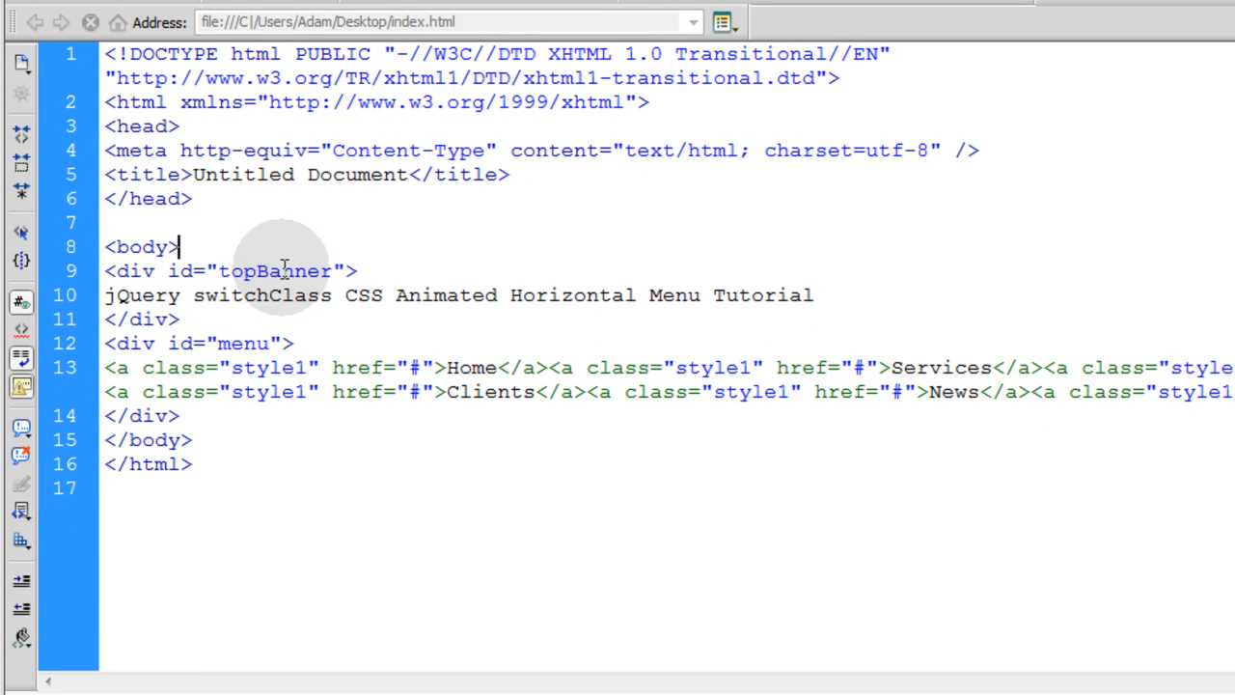
pyautogui.doubleClick(280, 270)
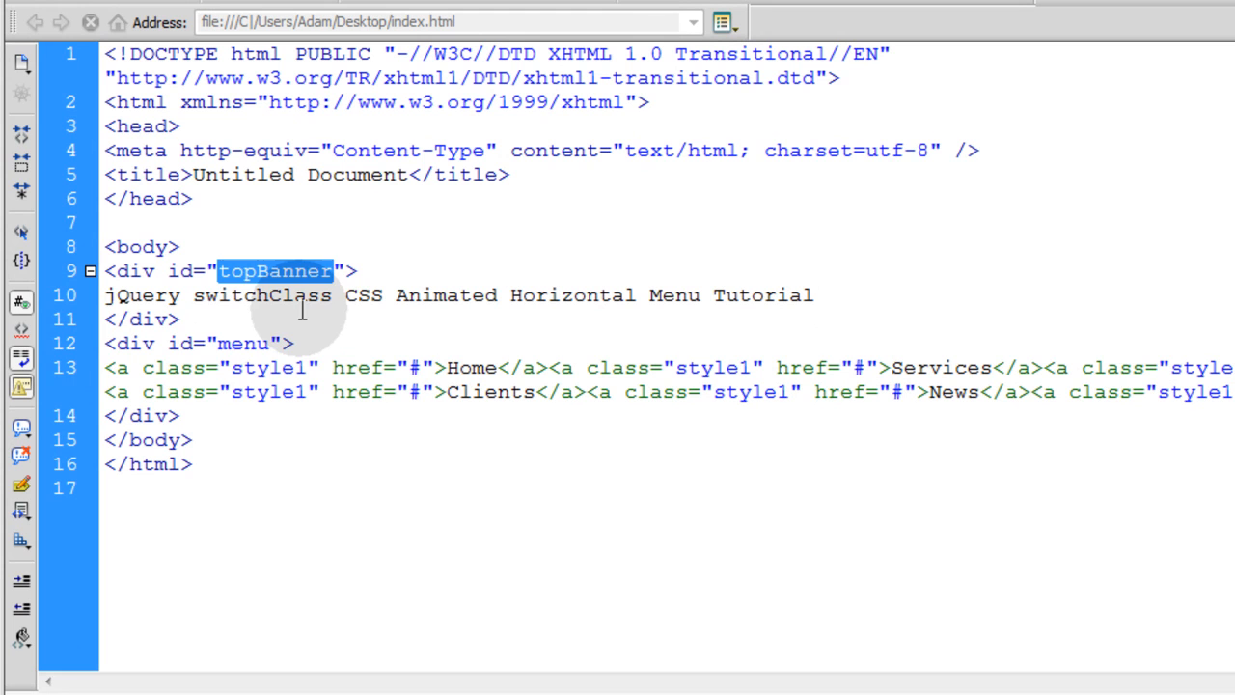
pyautogui.doubleClick(232, 345)
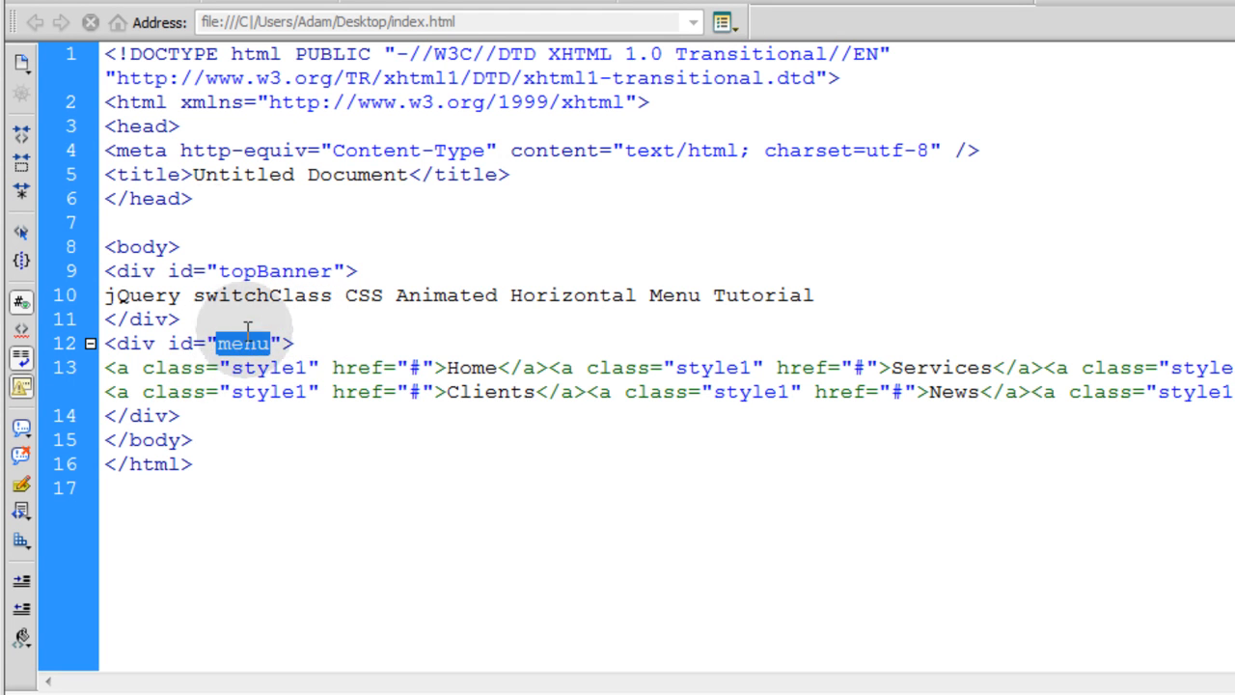
pyautogui.press('End')
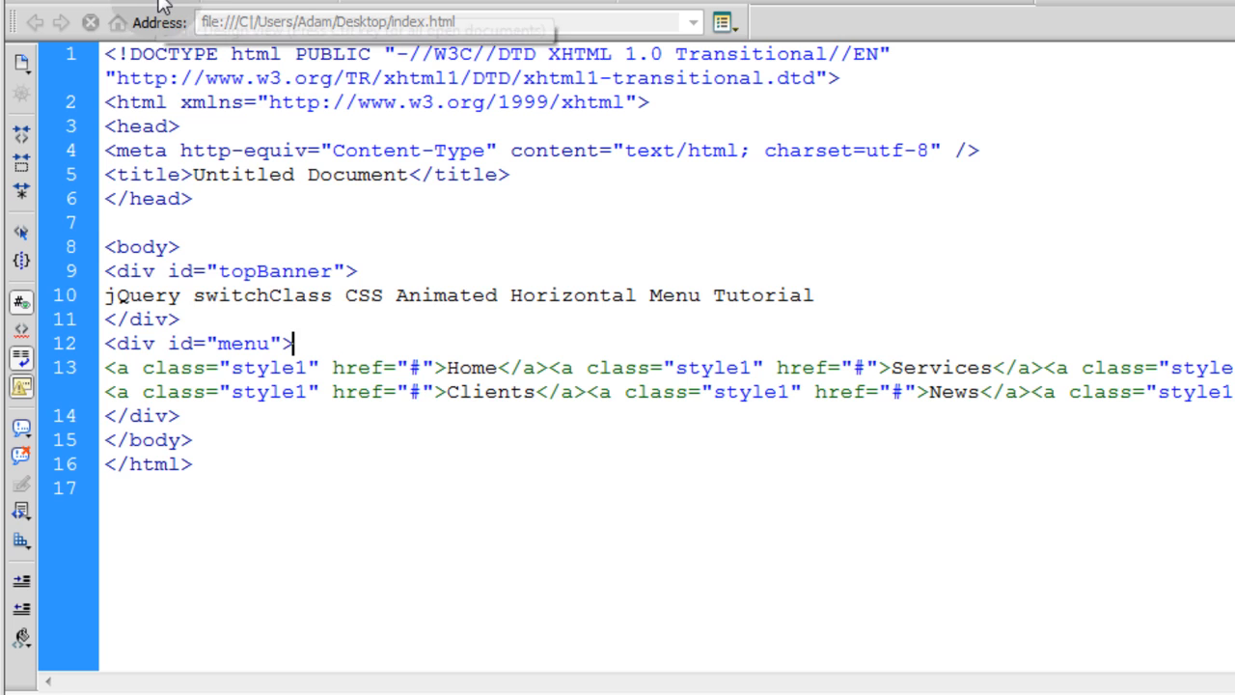
pyautogui.click(157, 5)
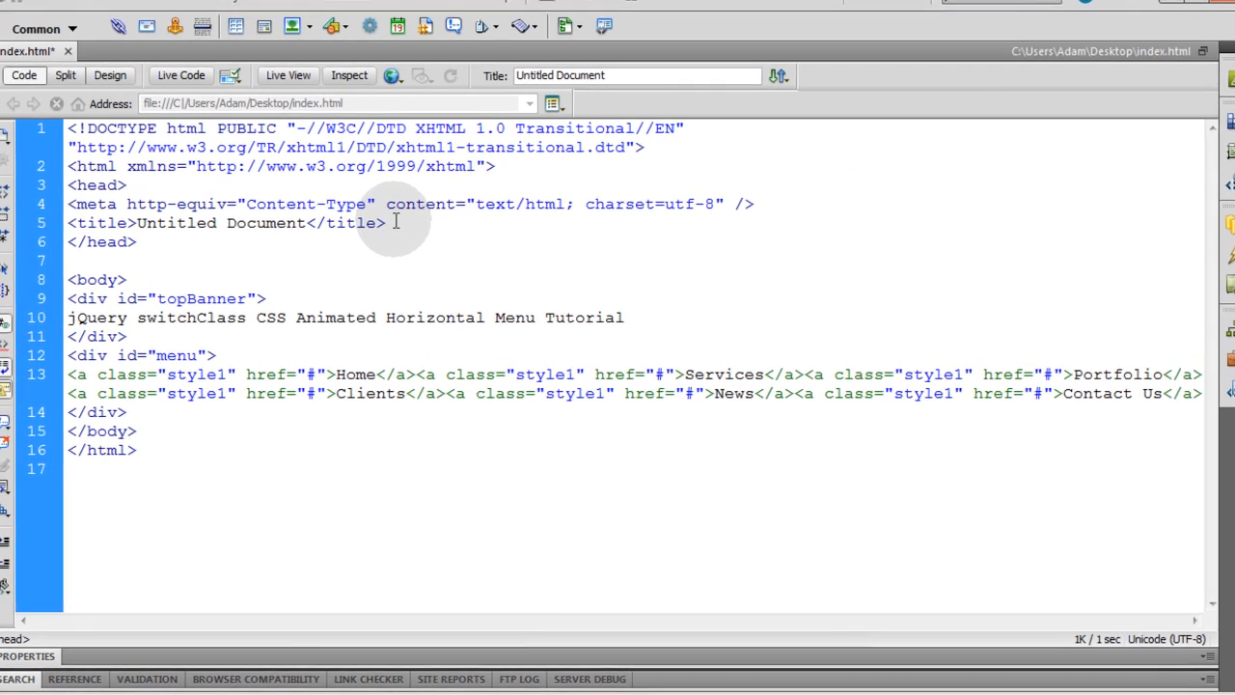
pyautogui.moveTo(401, 238)
pyautogui.mouseDown()
pyautogui.moveTo(243, 237)
pyautogui.moveTo(29, 174)
pyautogui.moveTo(29, 193)
pyautogui.mouseUp()
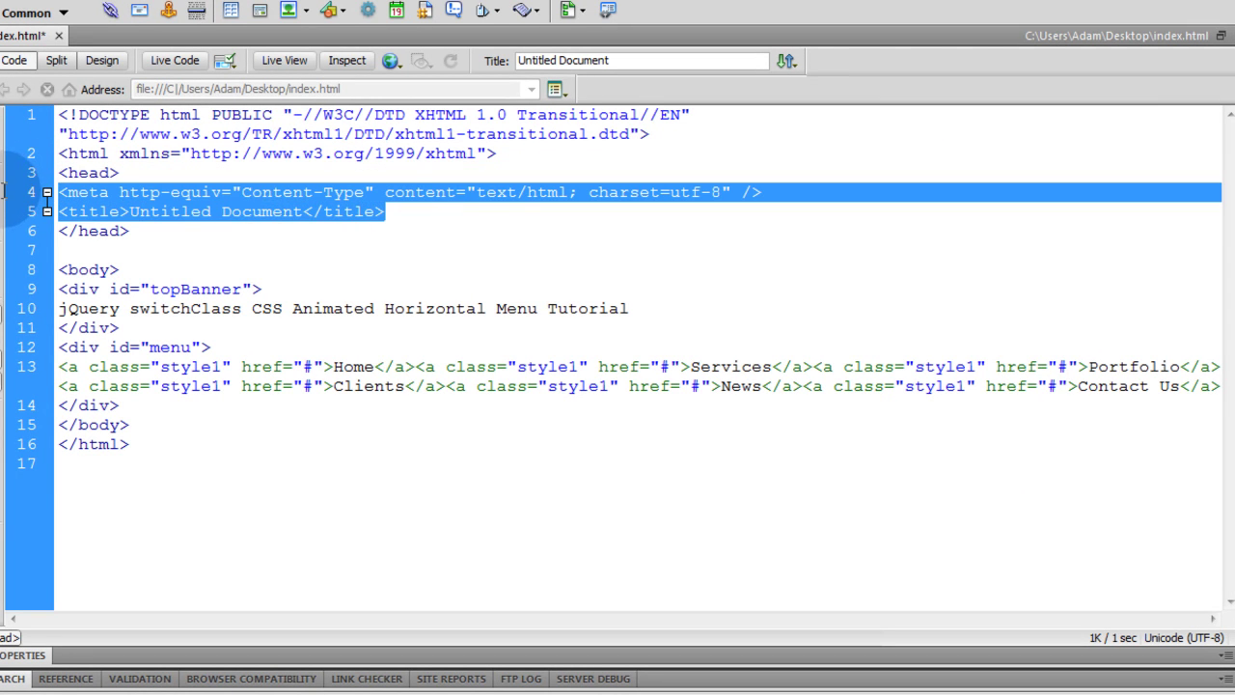
# Paste the <style> block after the title and highlight the whole block and its .style1 and .style2 rules
pyautogui.click(403, 217)
pyautogui.press('Return')
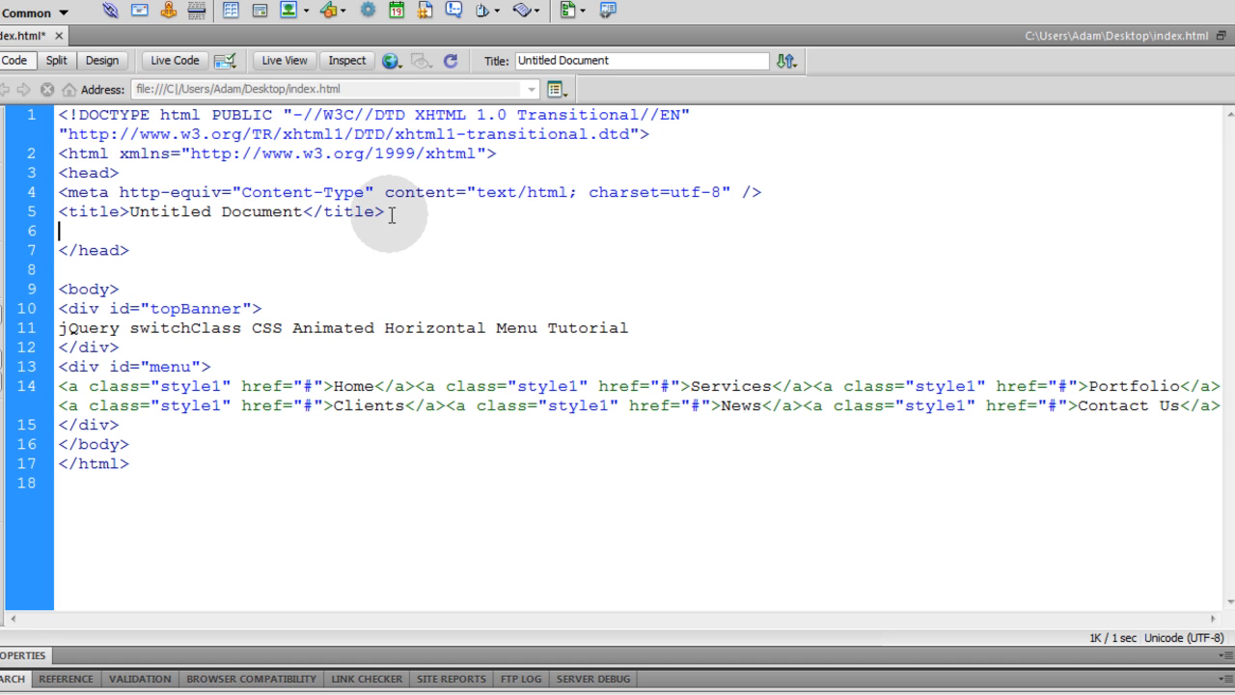
pyautogui.write('<style type="text/css"> body{background:#161616; margin:0px;} #topBanner{background-color: #333; font-size:28px; color:#999; padding:24px;} /* Start styles for the menu elements */ #menu{background:#000; border:#1E1E1E 1px solid; padding:10px 0px 10px 0px;} .style1 { \tbackground-color:#000; \tfont-size:16px; color:#666; \tpadding:10px 30px 10px 30px; \tborder:#1E1E1E 1px solid; \ttext-decoration:none; } .style2 { \tbackground-color:#055F7C; \tfont-size:16px; color:#FFF; \tpadding:10px 30px 10px 30px; \tborder:#1E1E1E 1px solid; \ttext-decoration:none; } /* End styles for the menu elements */ </style>')
pyautogui.moveTo(141, 600)
pyautogui.mouseDown()
pyautogui.moveTo(58, 521)
pyautogui.moveTo(58, 309)
pyautogui.moveTo(27, 212)
pyautogui.mouseUp()
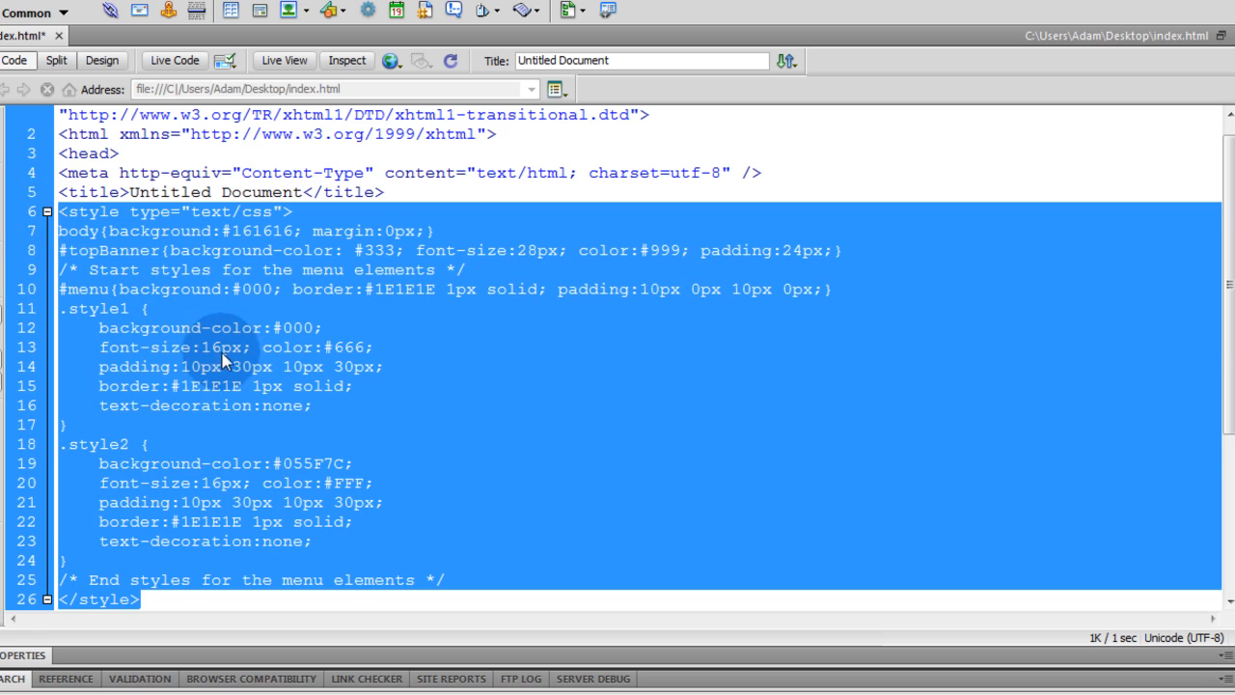
pyautogui.scroll(-2, 289, 367)
pyautogui.scroll(2, 473, 492)
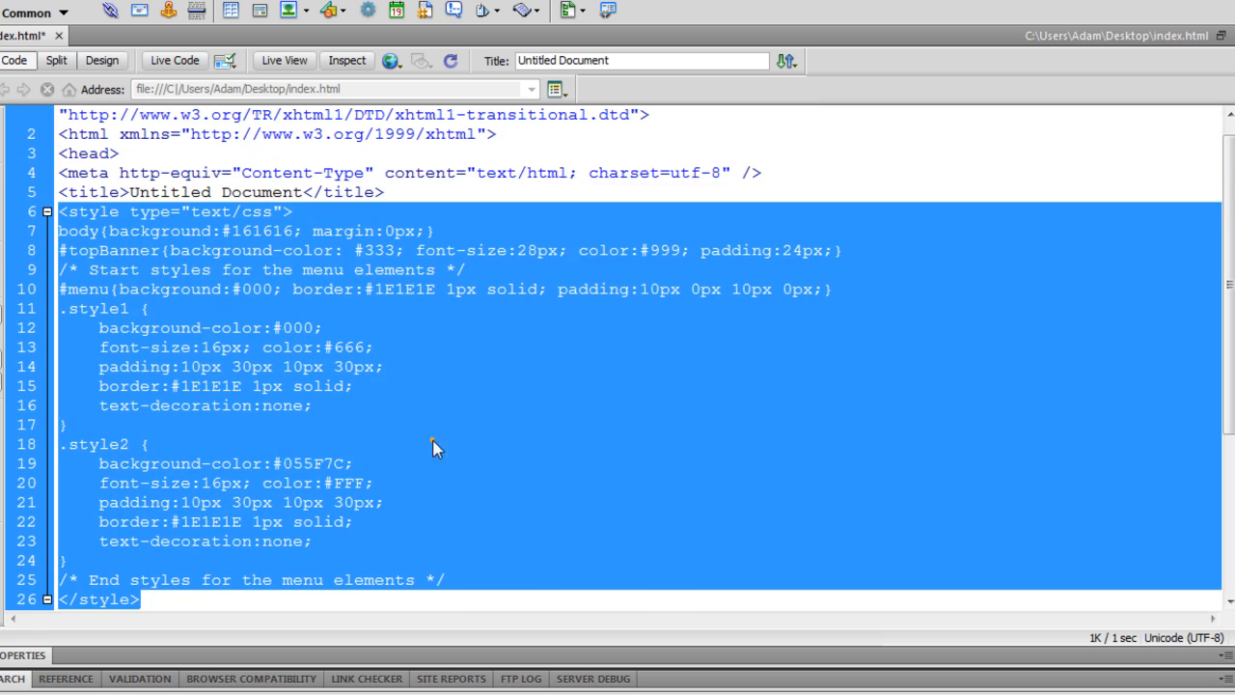
pyautogui.click(68, 303)
pyautogui.moveTo(77, 303)
pyautogui.mouseDown()
pyautogui.moveTo(206, 386)
pyautogui.moveTo(221, 463)
pyautogui.mouseUp()
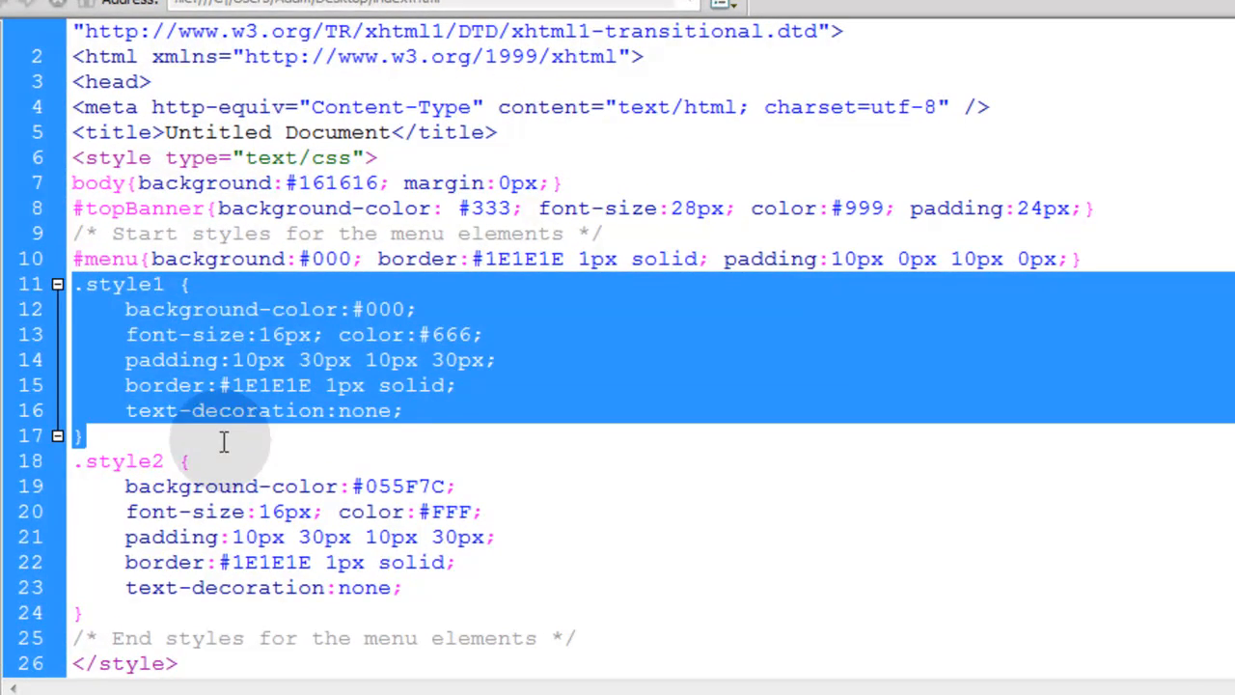
pyautogui.click(78, 462)
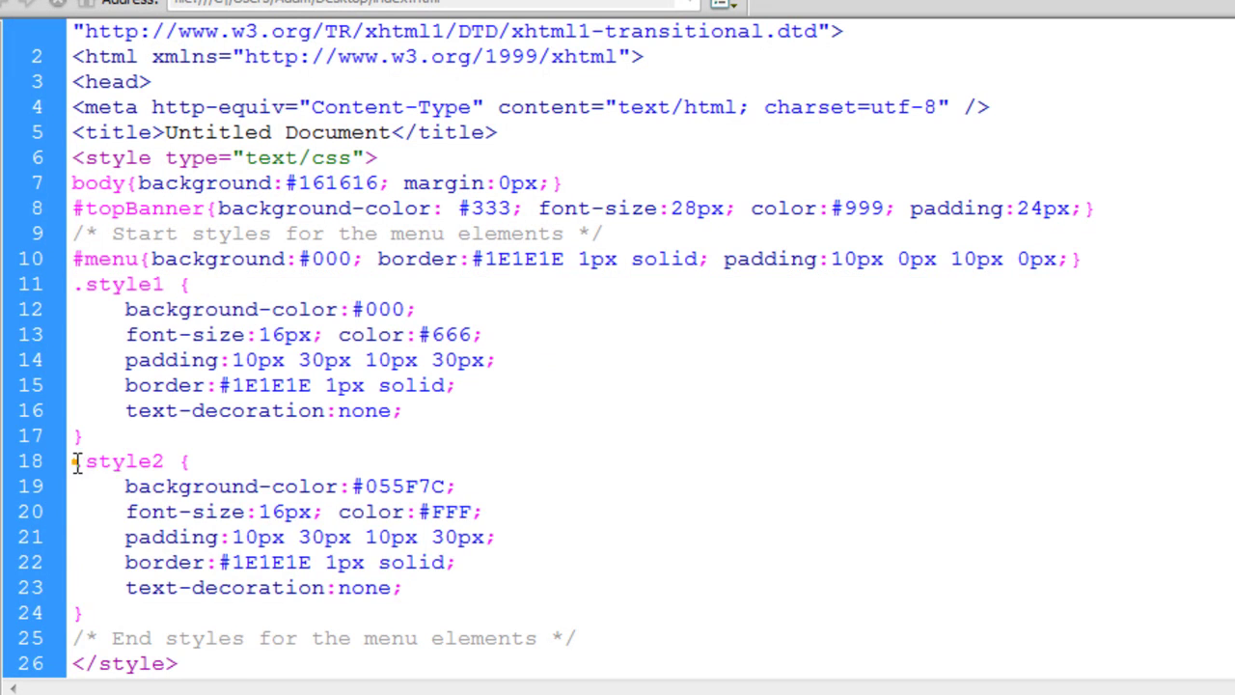
pyautogui.moveTo(77, 461); pyautogui.dragTo(215, 614)
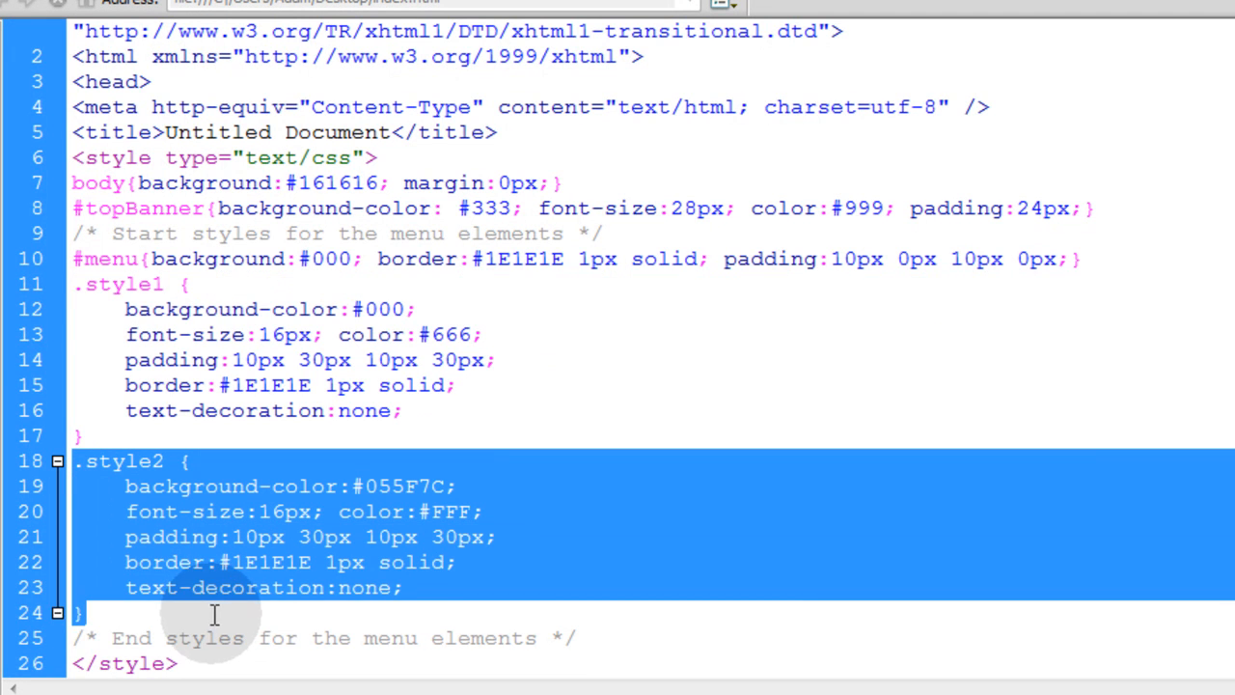
pyautogui.scroll(-5, 217, 599)
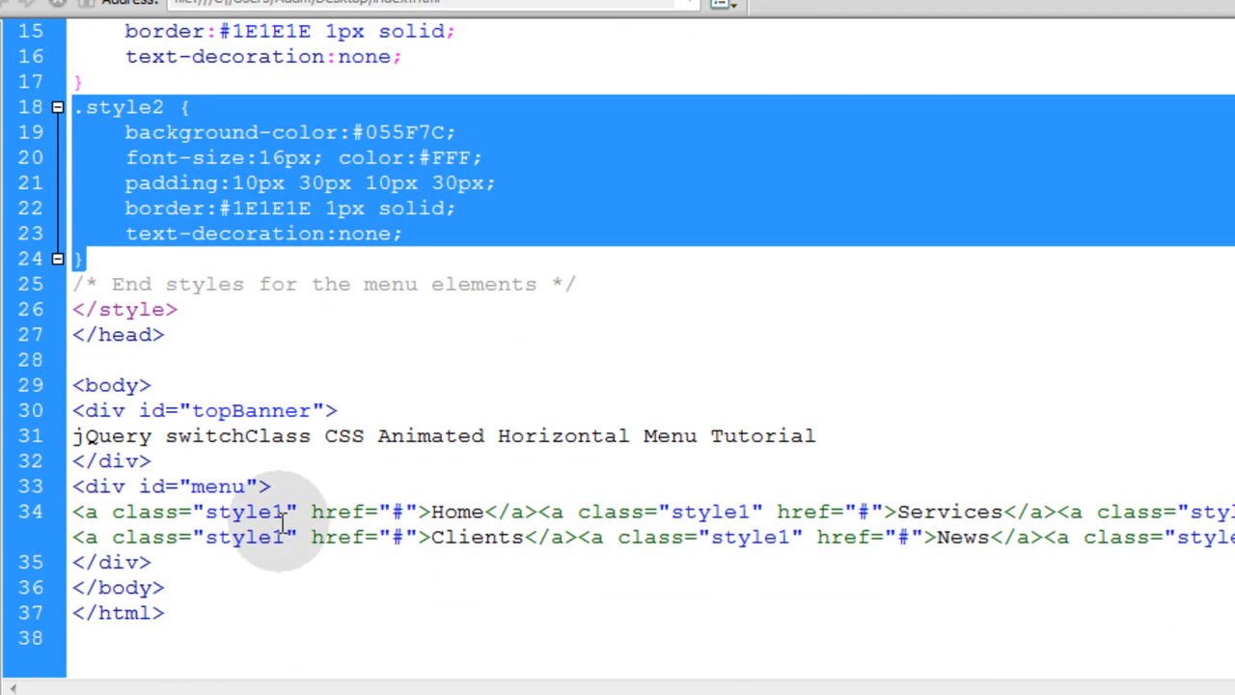
pyautogui.scroll(1, 246, 531)
pyautogui.scroll(3, 226, 546)
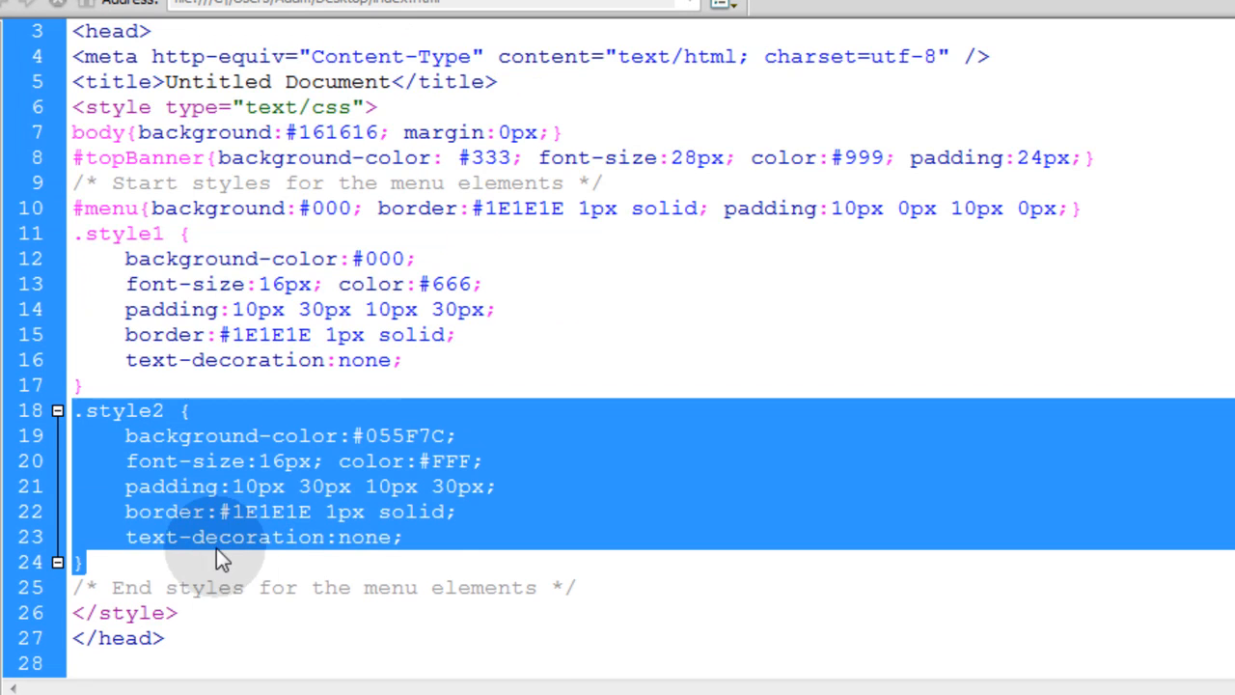
pyautogui.scroll(1, 193, 546)
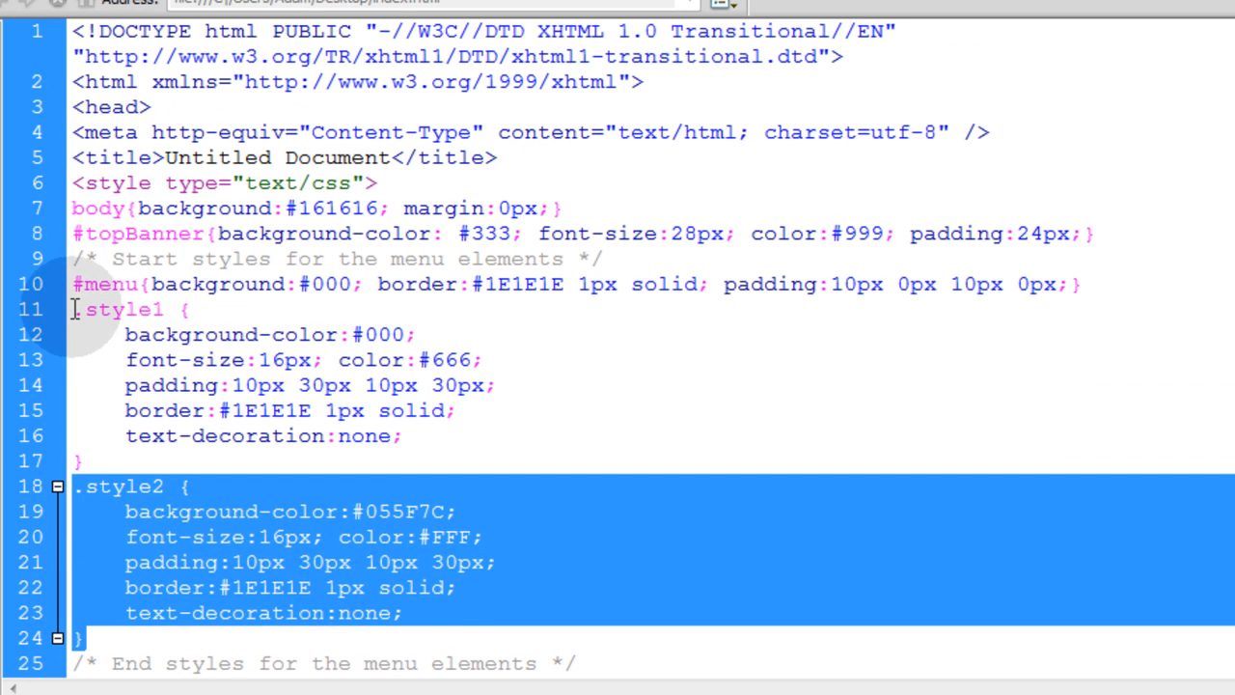
pyautogui.moveTo(73, 309)
pyautogui.mouseDown()
pyautogui.moveTo(166, 410)
pyautogui.moveTo(185, 461)
pyautogui.mouseUp()
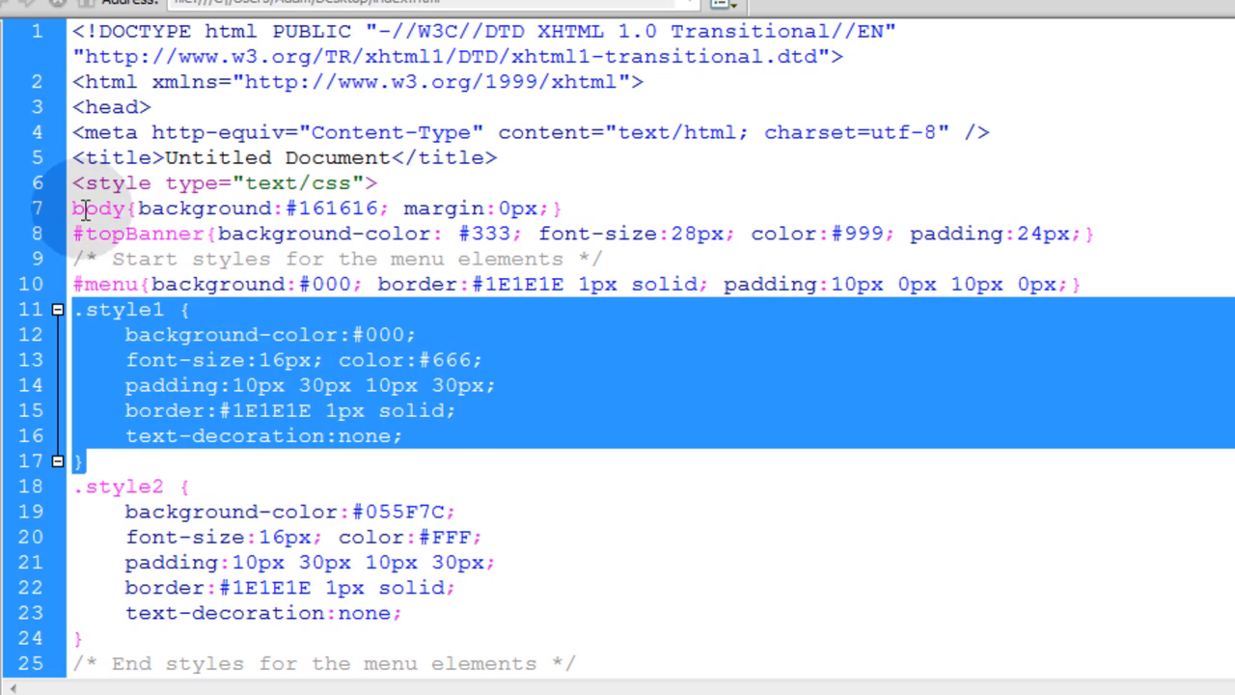
# Review the body rule with background #161616 and the #topBanner selector and its padding
pyautogui.moveTo(71, 207); pyautogui.dragTo(222, 208)
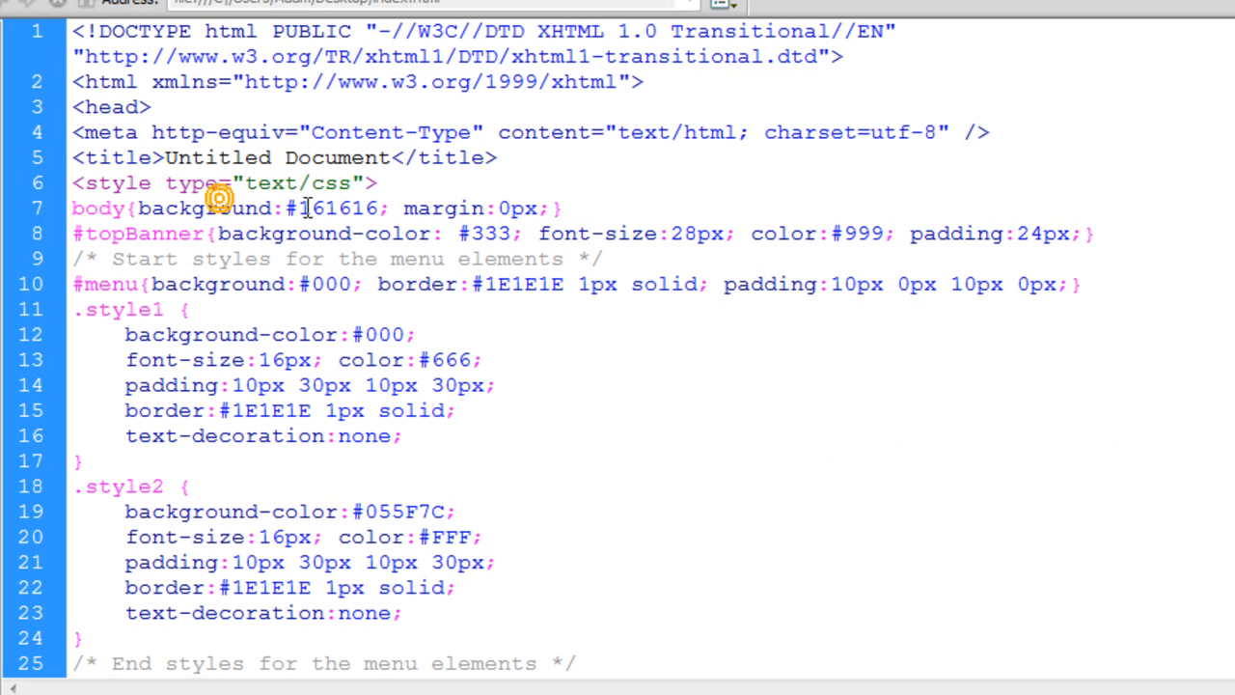
pyautogui.click(319, 207)
pyautogui.click(363, 206)
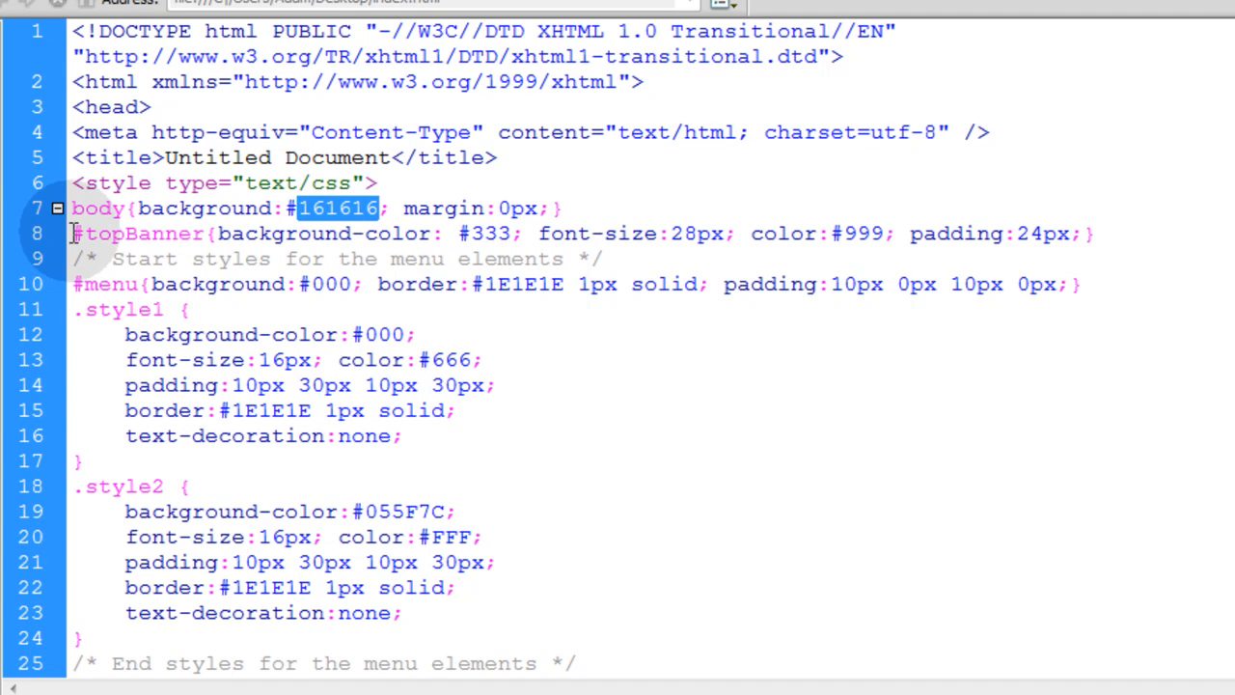
pyautogui.scroll(-5, 125, 290)
pyautogui.doubleClick(215, 413)
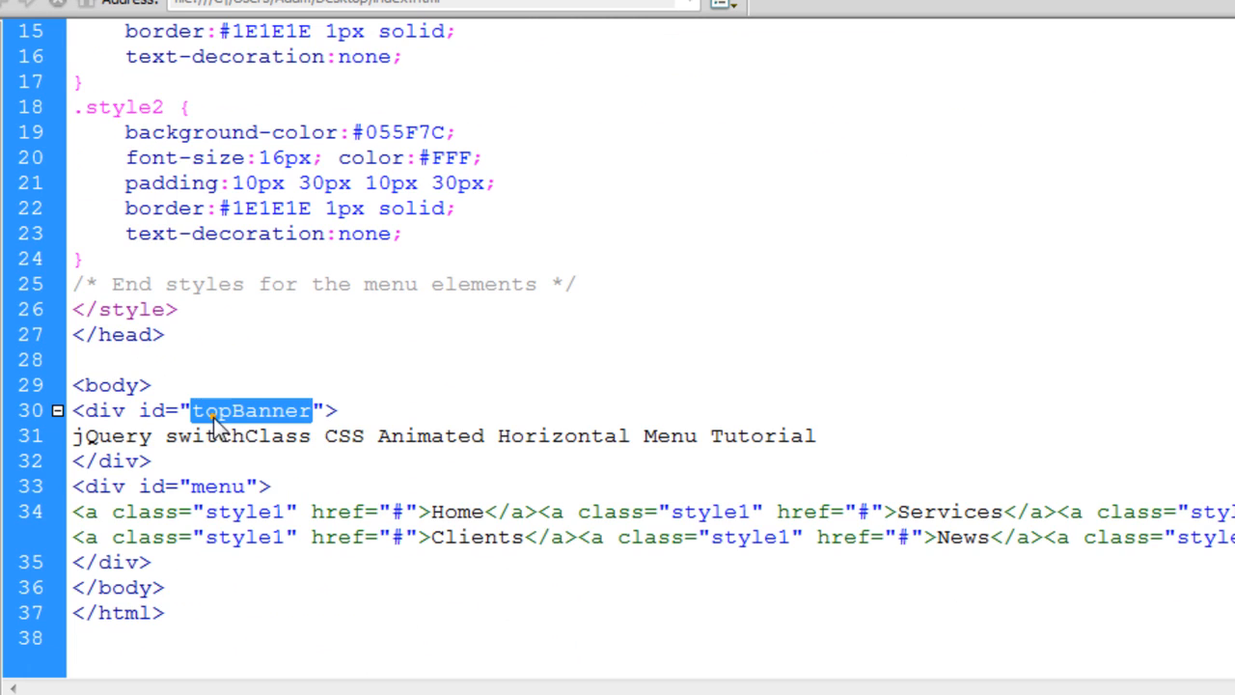
pyautogui.scroll(5, 242, 415)
pyautogui.doubleClick(135, 234)
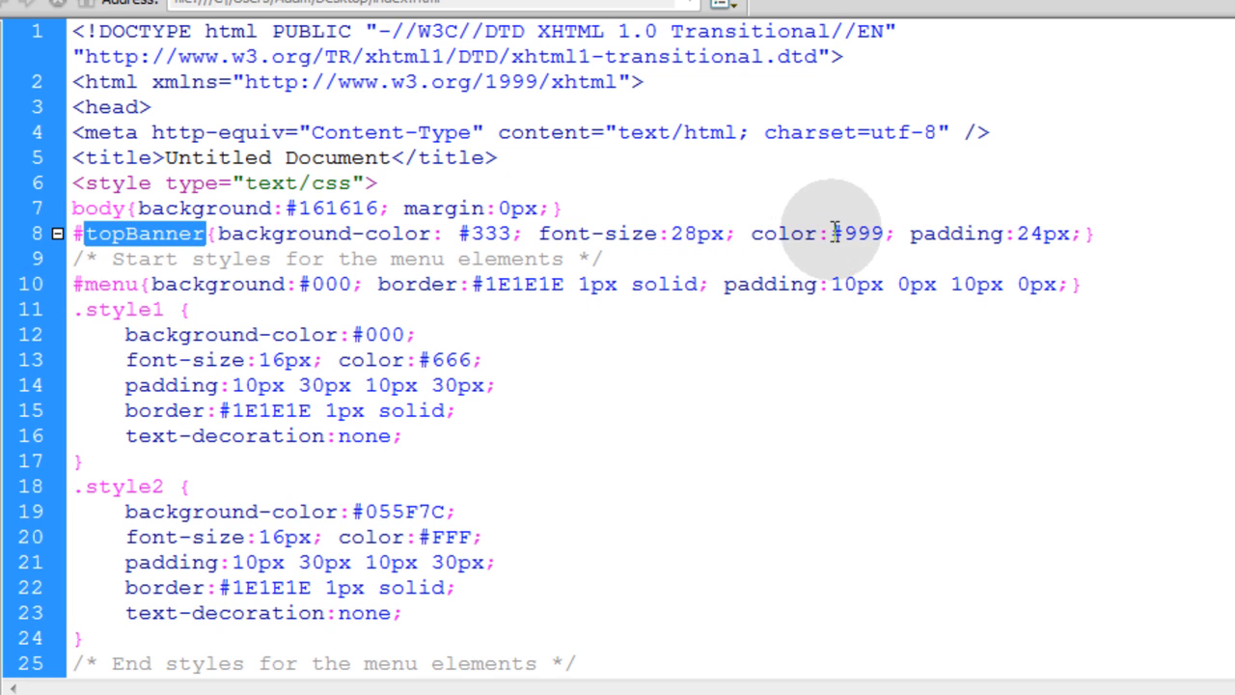
pyautogui.moveTo(910, 233); pyautogui.dragTo(1081, 237)
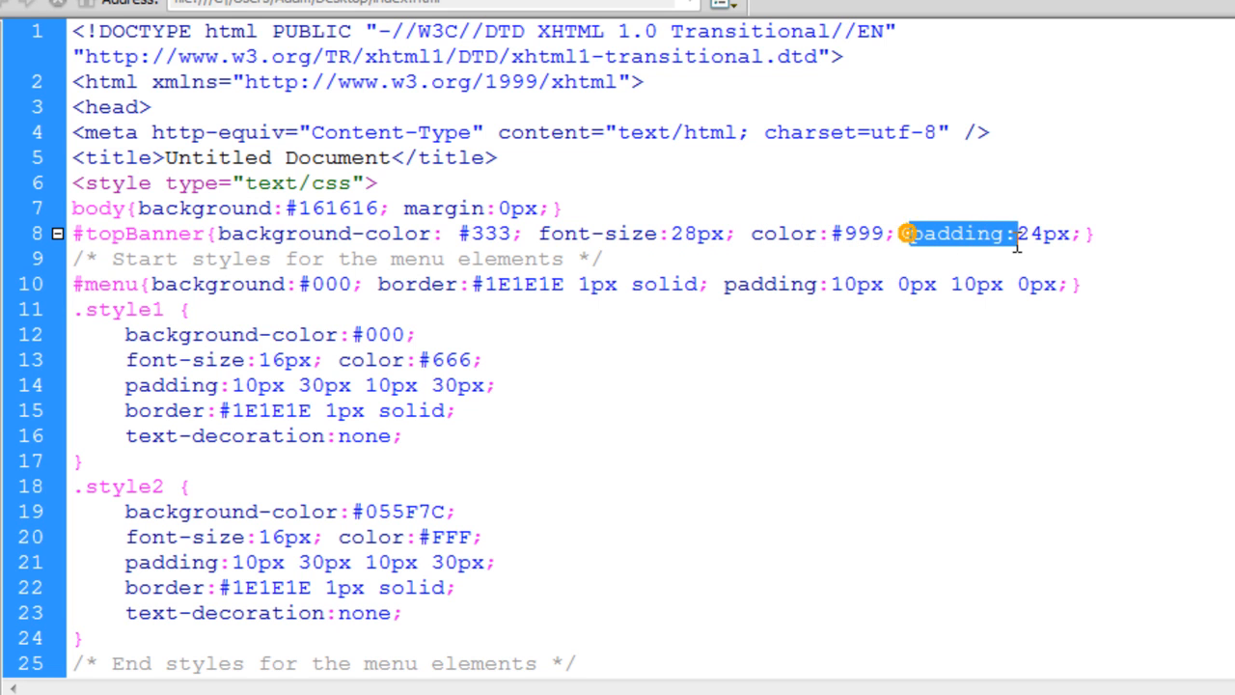
# Review the #menu rule's background 000 and solid border, then move through the .style1 and .style2 rules
pyautogui.moveTo(73, 284); pyautogui.dragTo(142, 286)
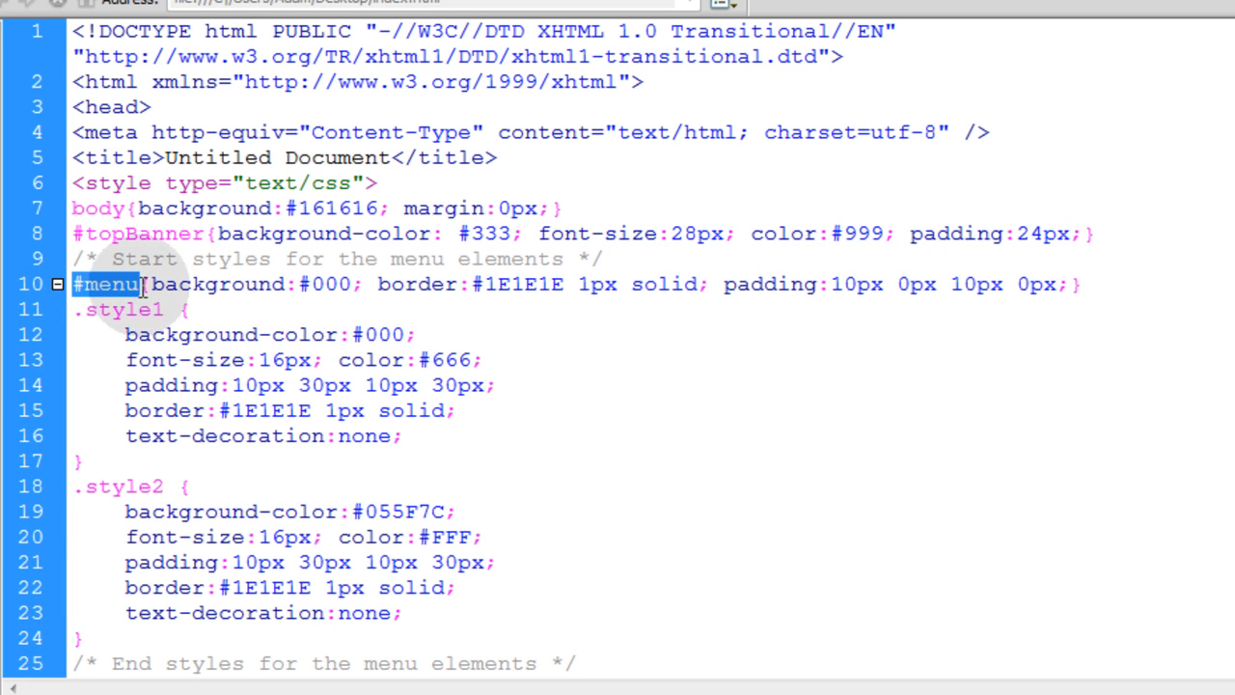
pyautogui.scroll(-5, 143, 290)
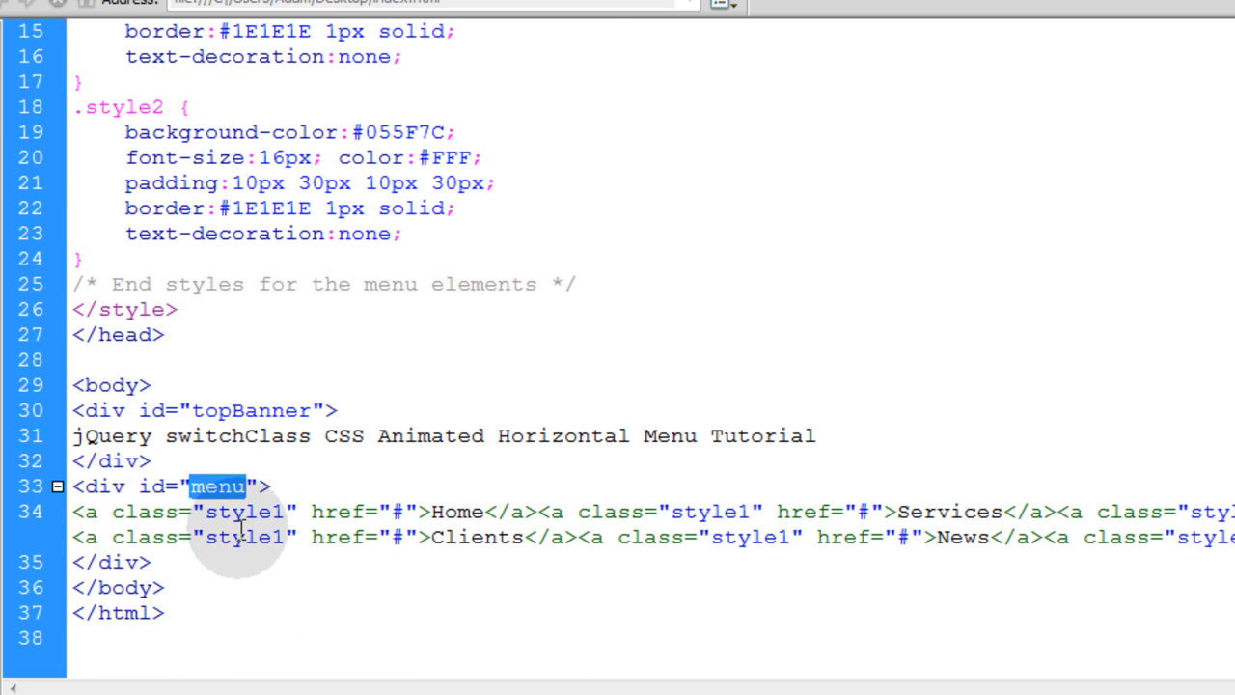
pyautogui.scroll(4, 241, 511)
pyautogui.scroll(1, 240, 511)
pyautogui.doubleClick(330, 284)
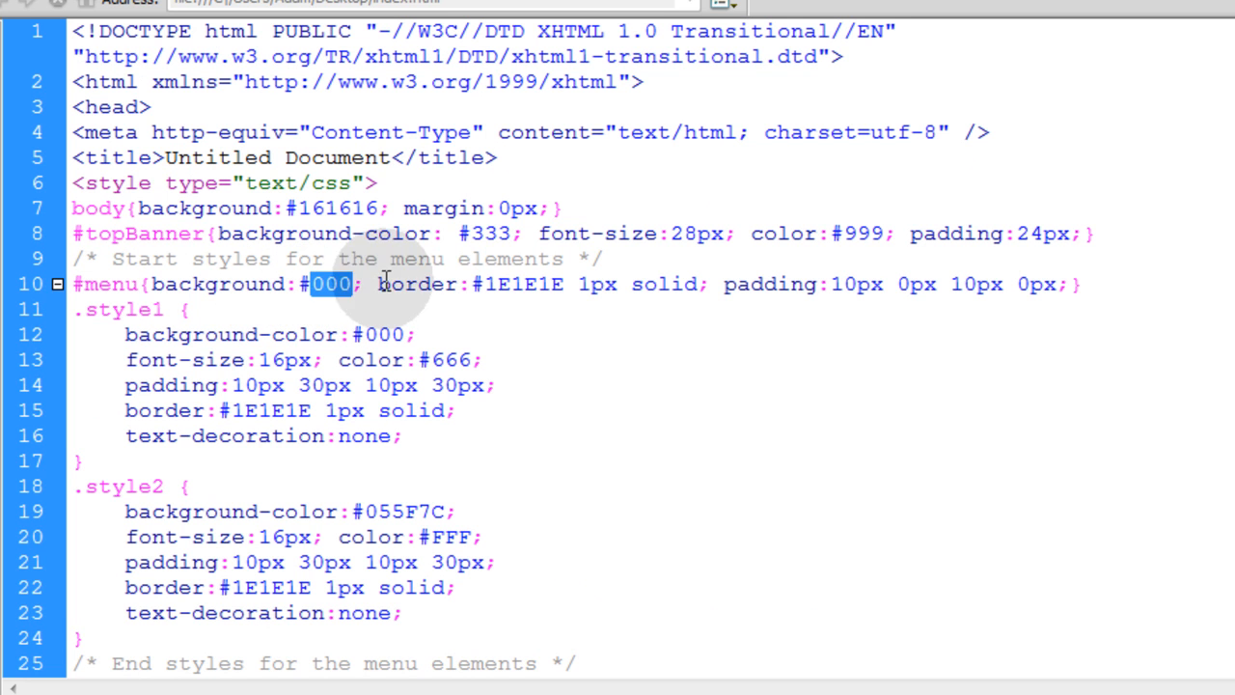
pyautogui.click(533, 289)
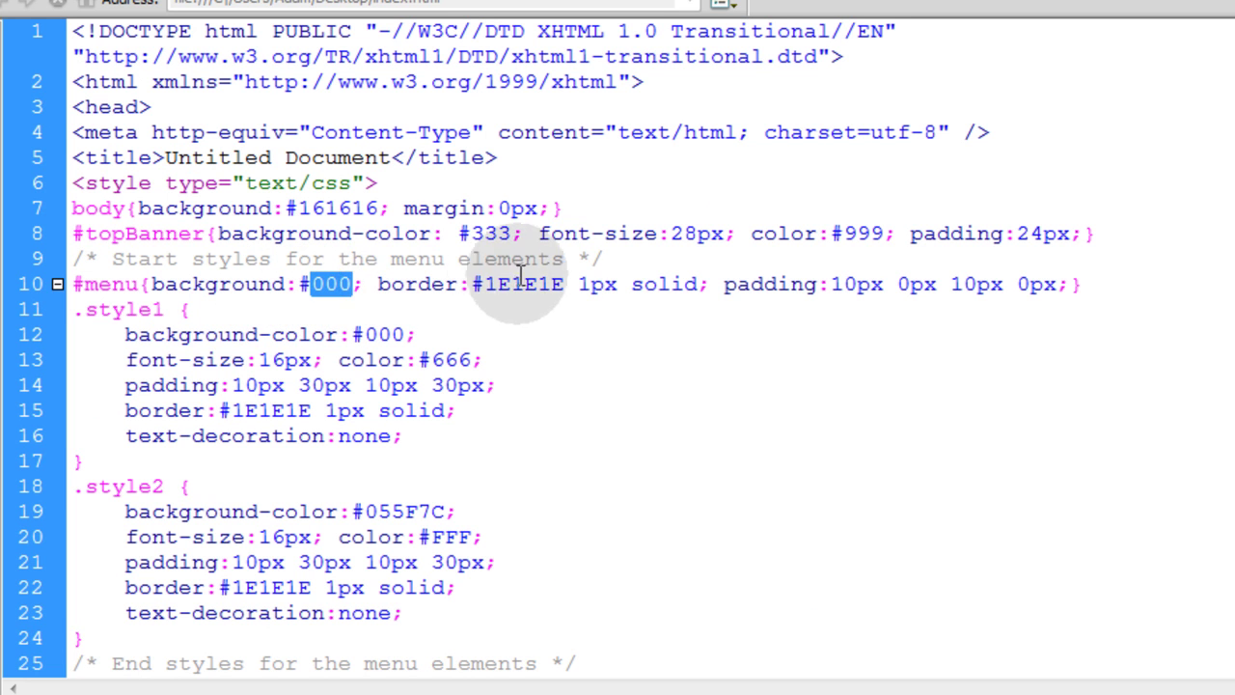
pyautogui.doubleClick(666, 285)
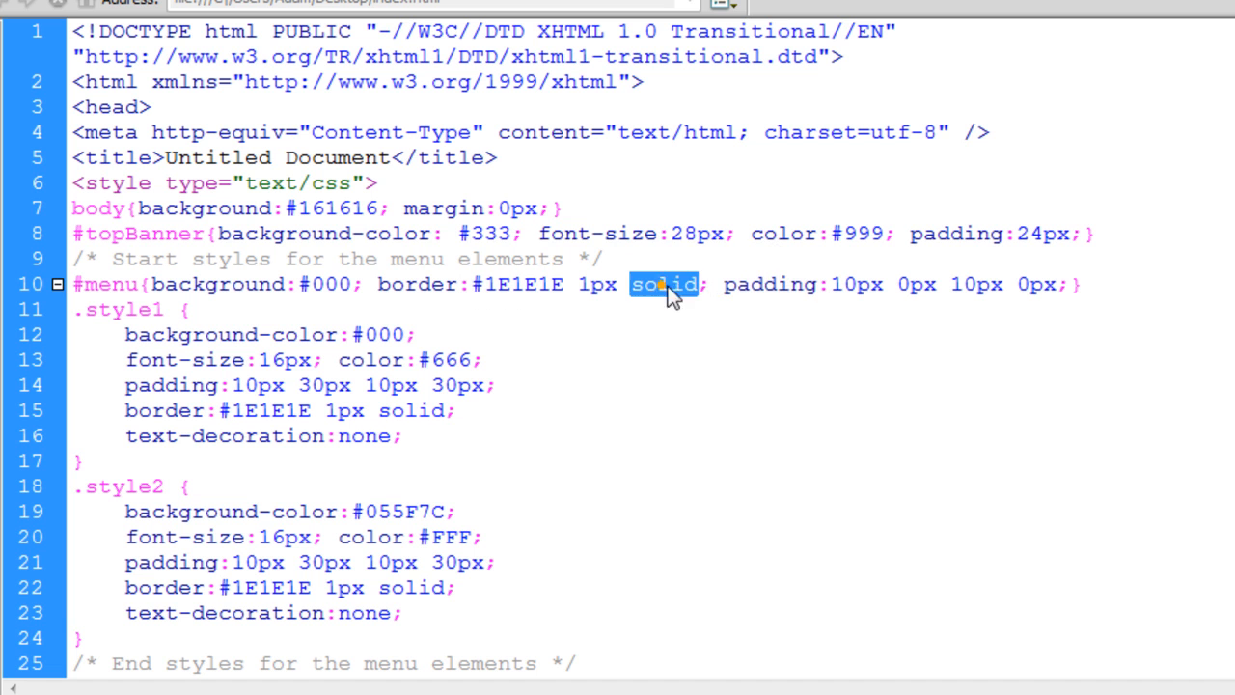
pyautogui.click(724, 285)
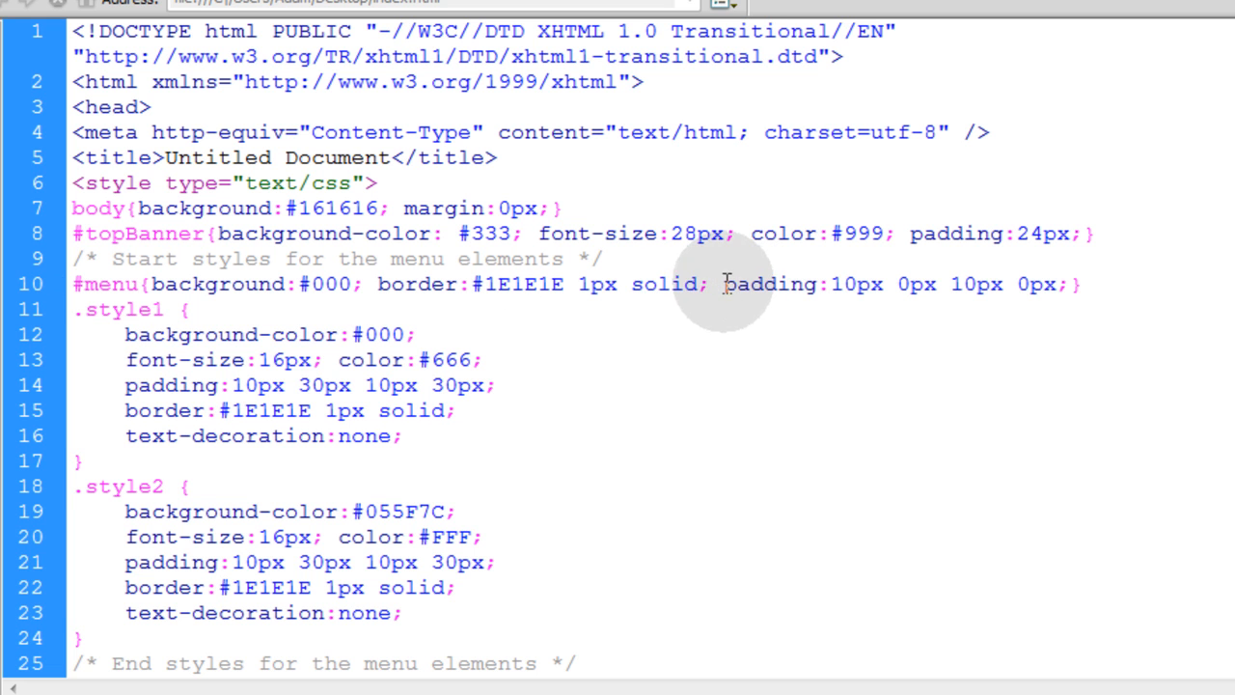
pyautogui.press('Down')
pyautogui.press('Down')
pyautogui.press('Down')
pyautogui.scroll(-1, 573, 469)
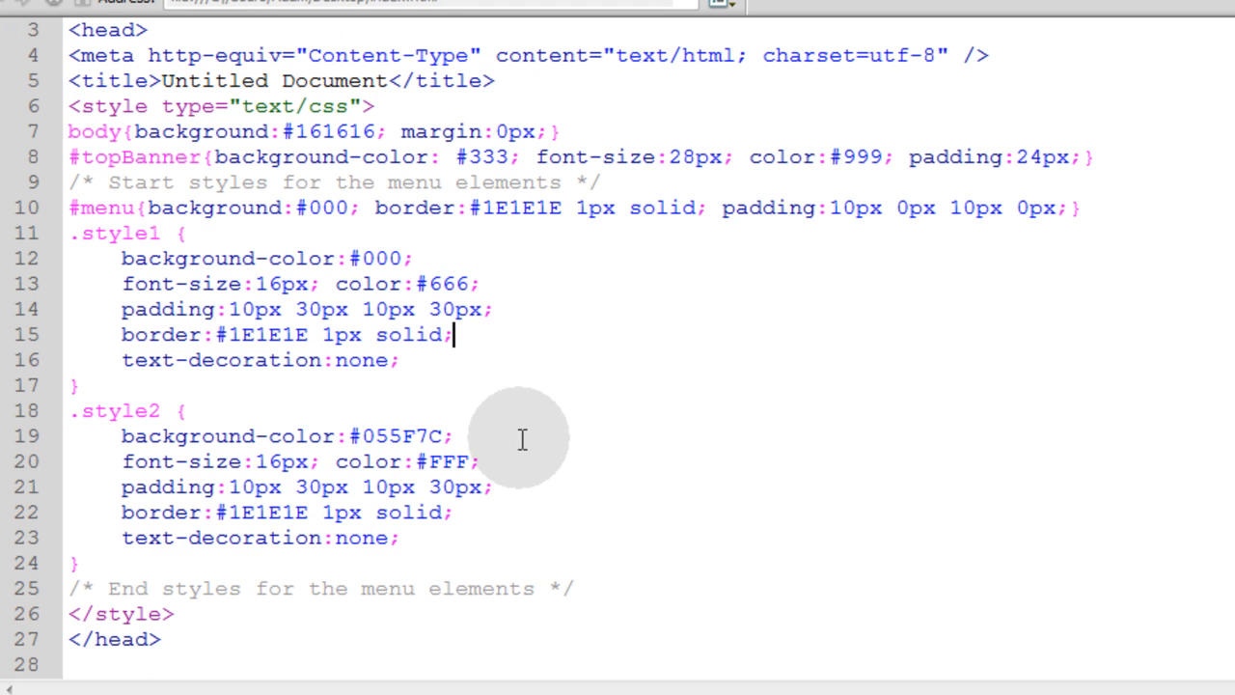
pyautogui.click(521, 439)
pyautogui.scroll(-2, 521, 439)
pyautogui.scroll(-2, 521, 415)
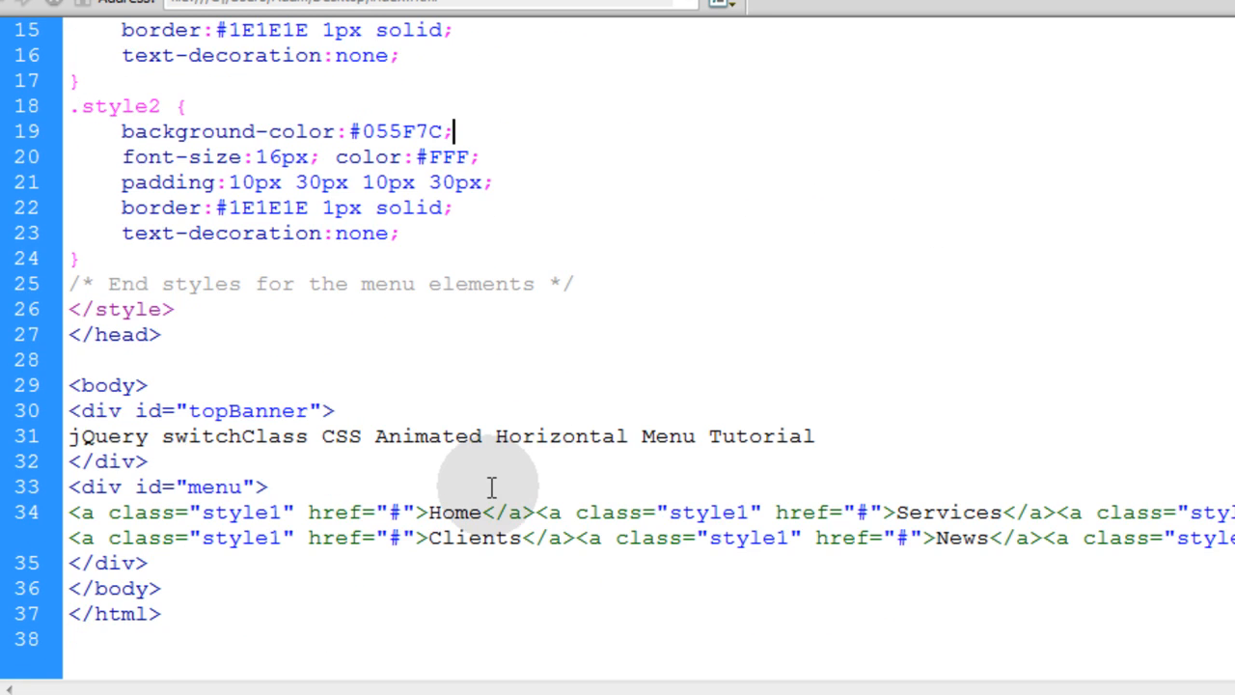
pyautogui.scroll(5, 502, 463)
pyautogui.click(528, 153)
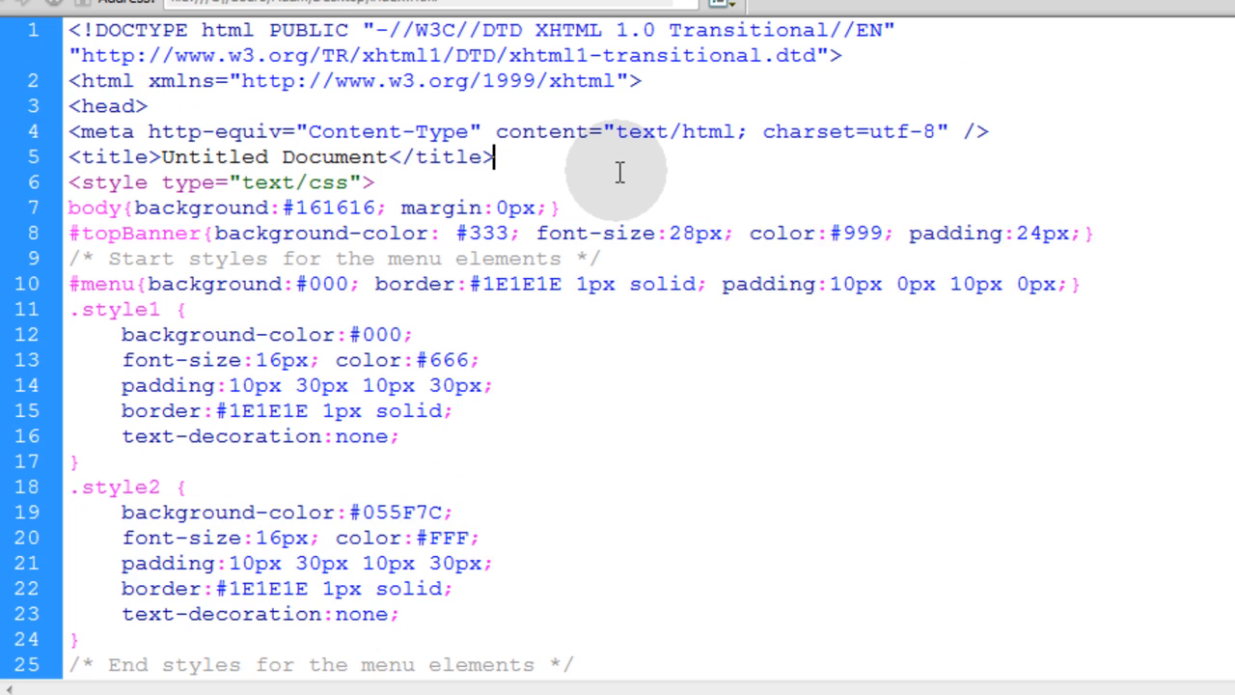
pyautogui.press('Return')
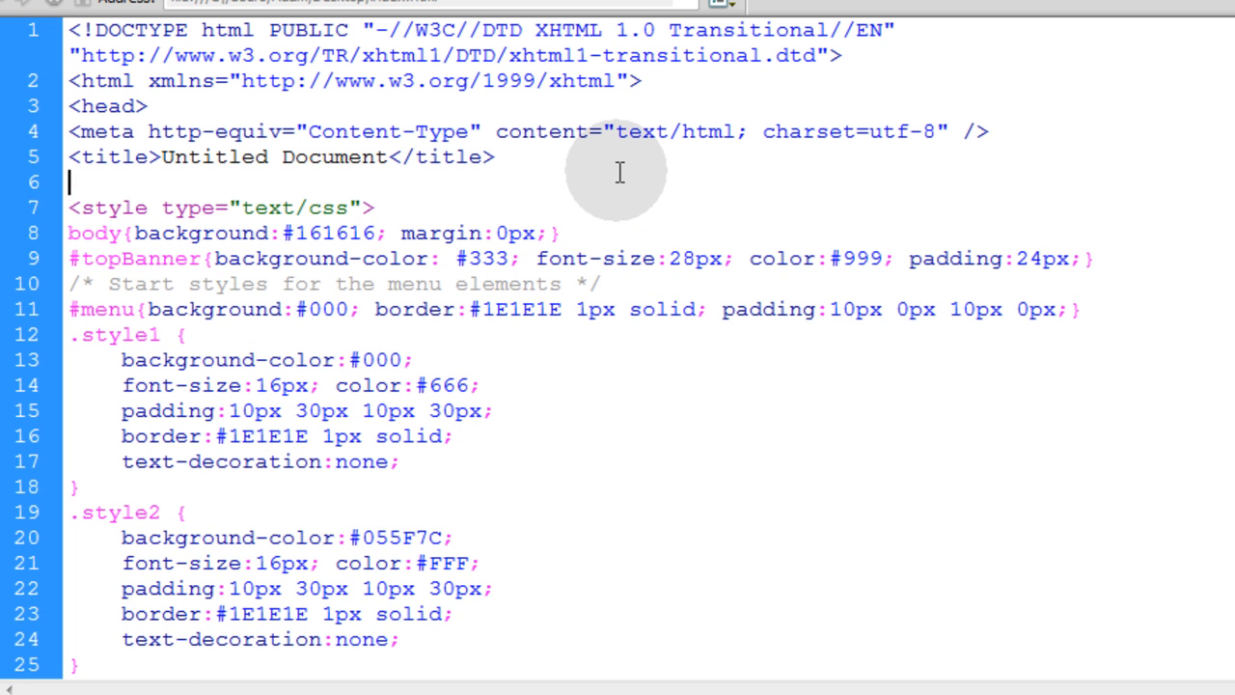
pyautogui.press('Return')
pyautogui.press('Return')
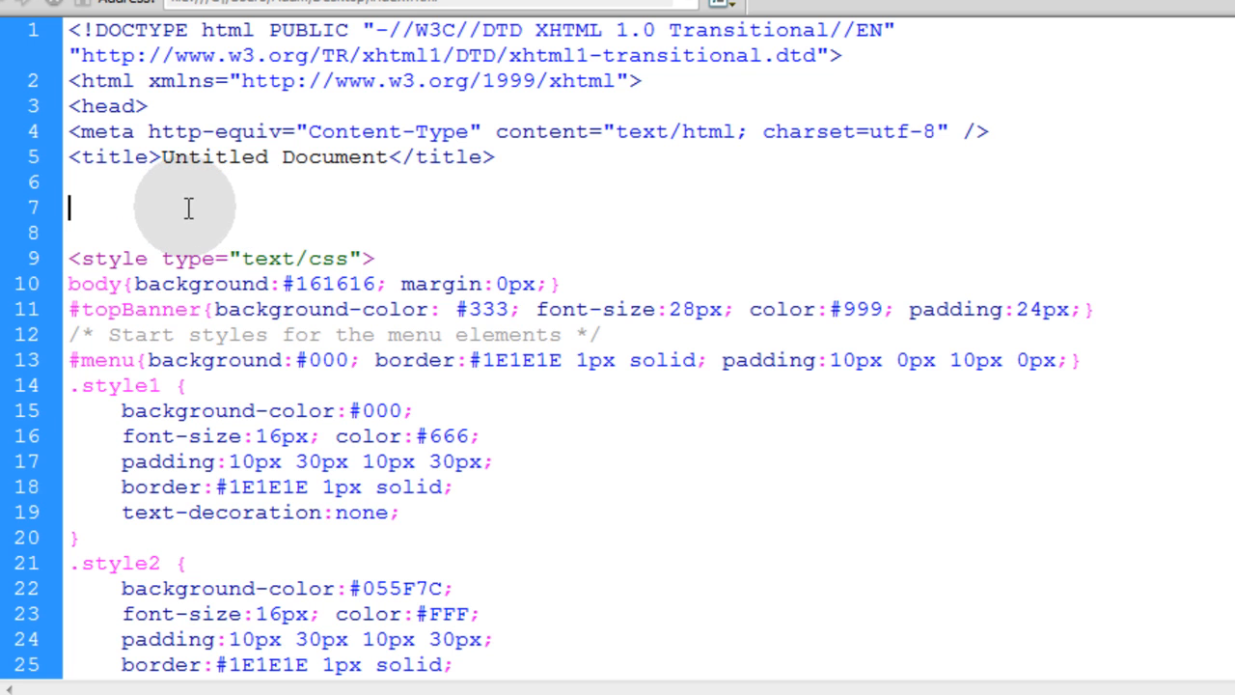
pyautogui.write('<link href="http://ajax.googleapis.com/ajax/libs/jqueryui/1.8/themes/base/jquery-ui.css" rel="stylesheet" type="text/css"/> <script type="text/javascript" src="http://ajax.googleapis.com/ajax/libs/jquery/1.5/jquery.min.js"></script> <script type="text/javascript" src="http://ajax.googleapis.com/ajax/libs/jqueryui/1.8/jquery-ui.min.js"></script> <script type="text/javascript" src="http://ui.jquery.com/latest/ui/effects.core.js"></script>')
pyautogui.moveTo(1025, 370)
pyautogui.mouseDown()
pyautogui.moveTo(620, 355)
pyautogui.moveTo(55, 292)
pyautogui.mouseUp()
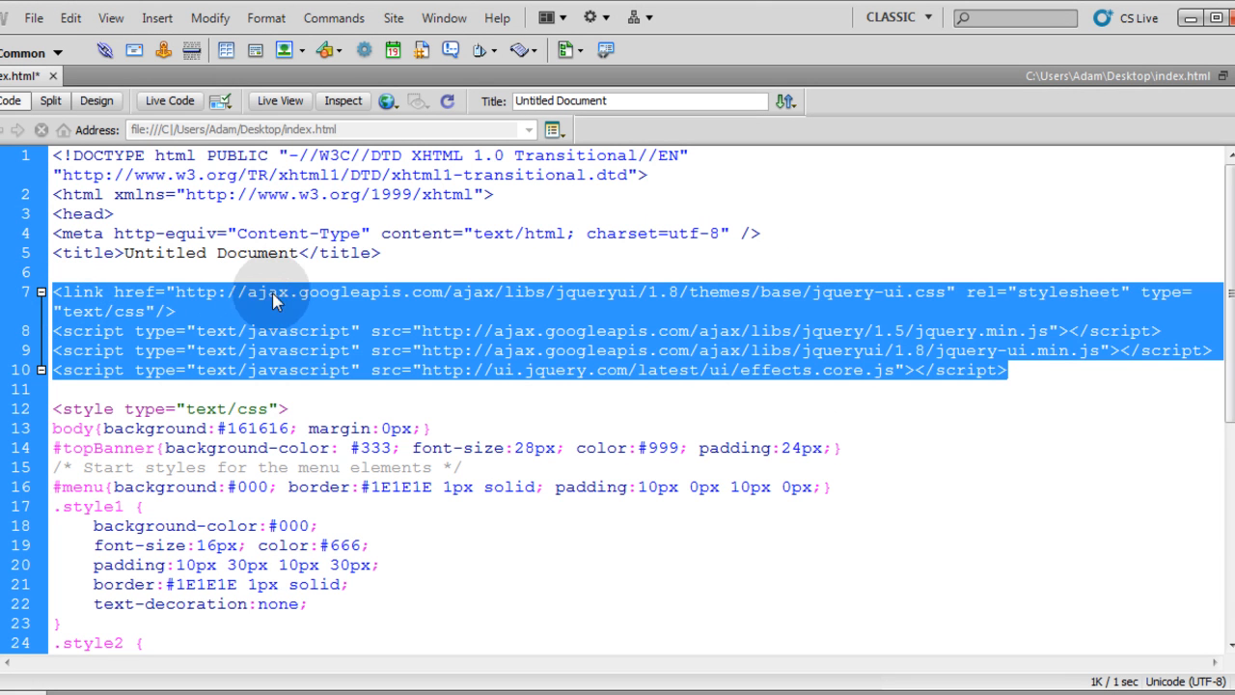
pyautogui.click(359, 292)
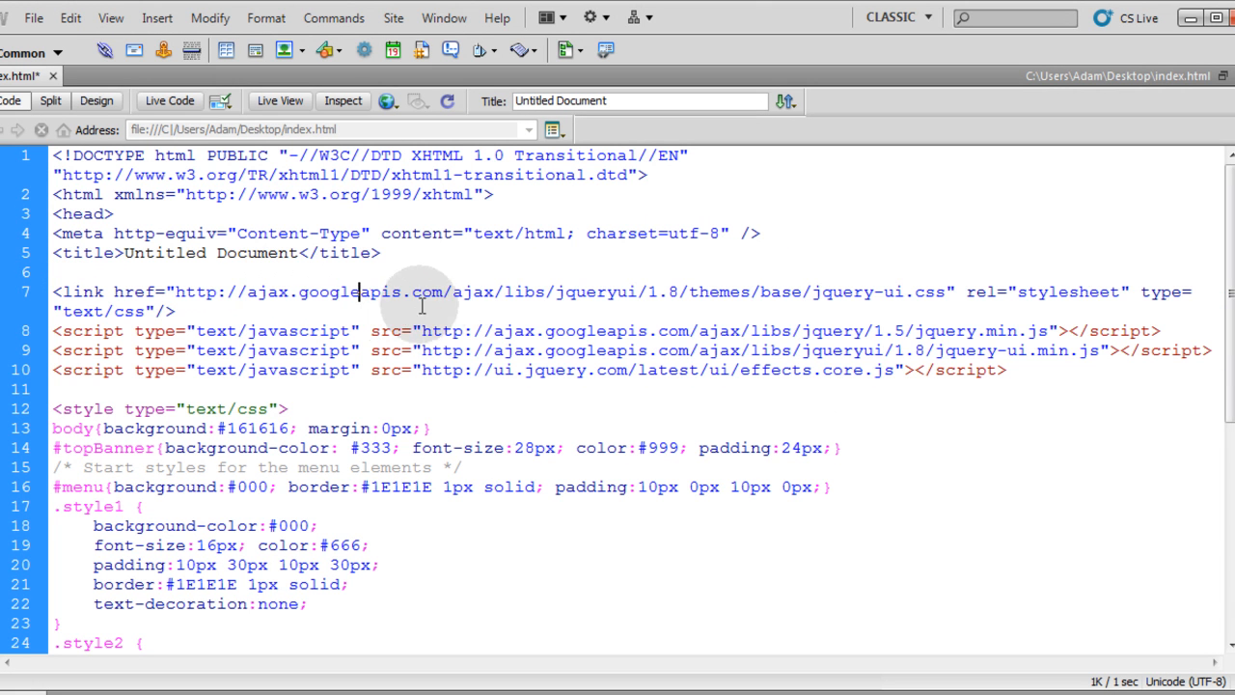
pyautogui.doubleClick(560, 372)
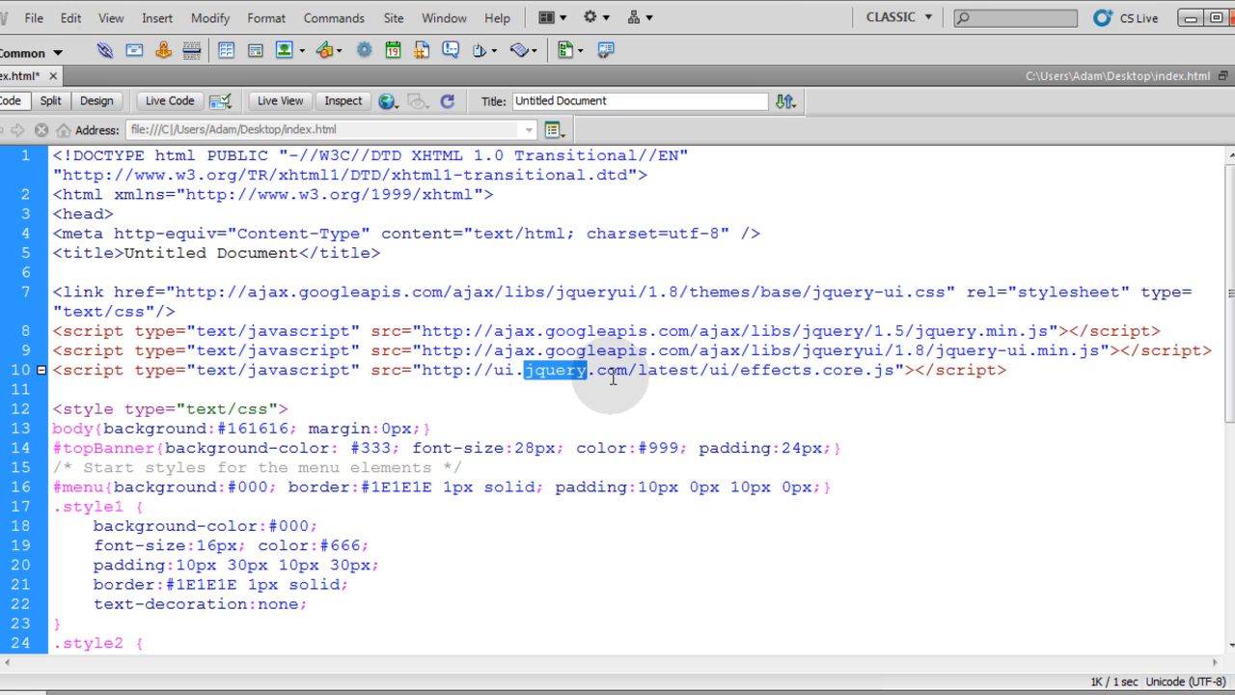
pyautogui.moveTo(896, 371); pyautogui.dragTo(793, 371)
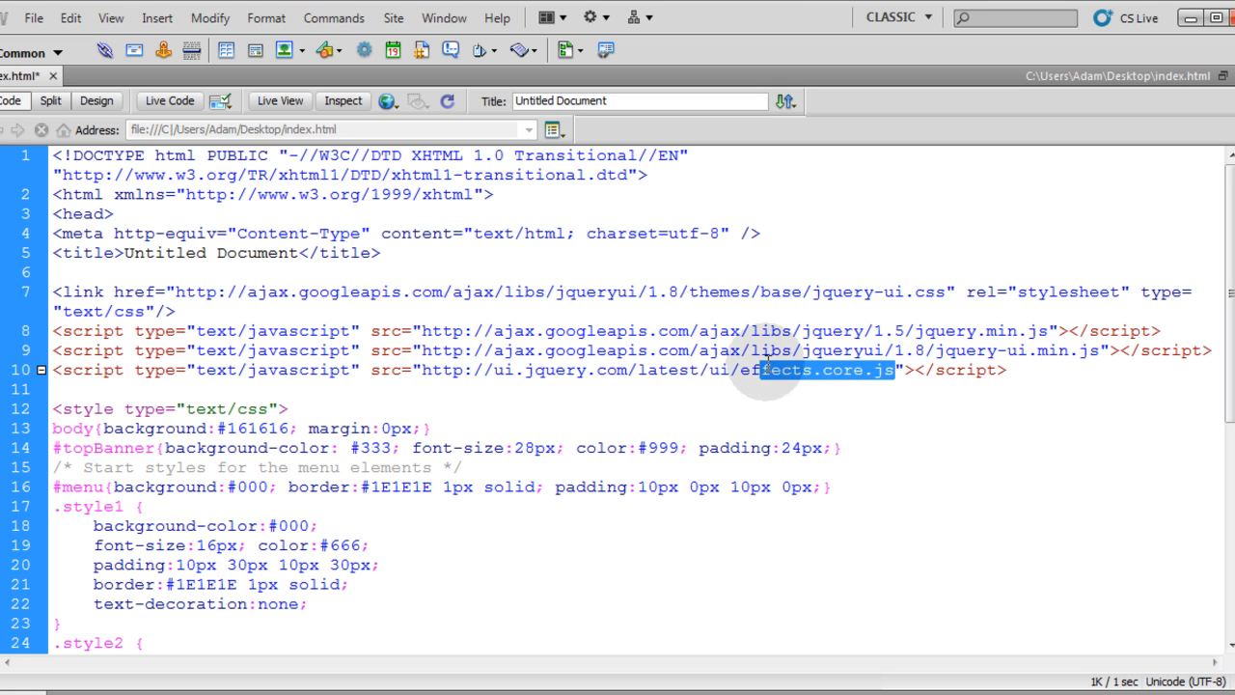
pyautogui.moveTo(1049, 331); pyautogui.dragTo(914, 331)
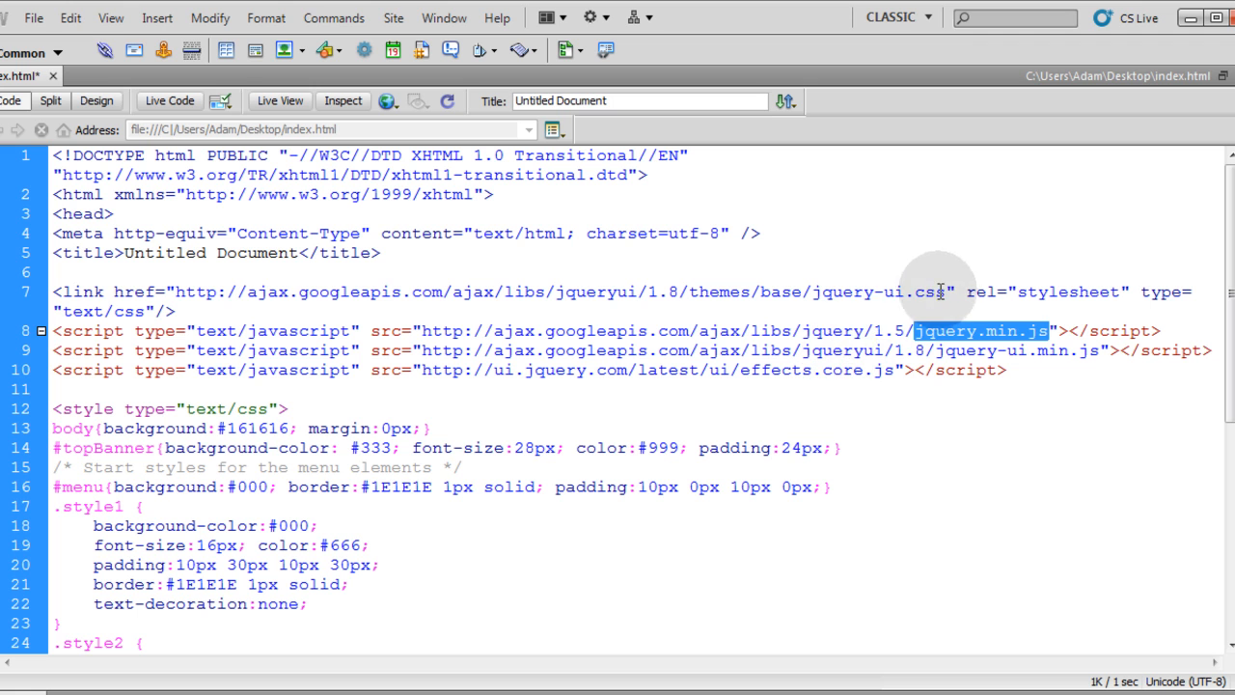
pyautogui.moveTo(946, 291); pyautogui.dragTo(812, 292)
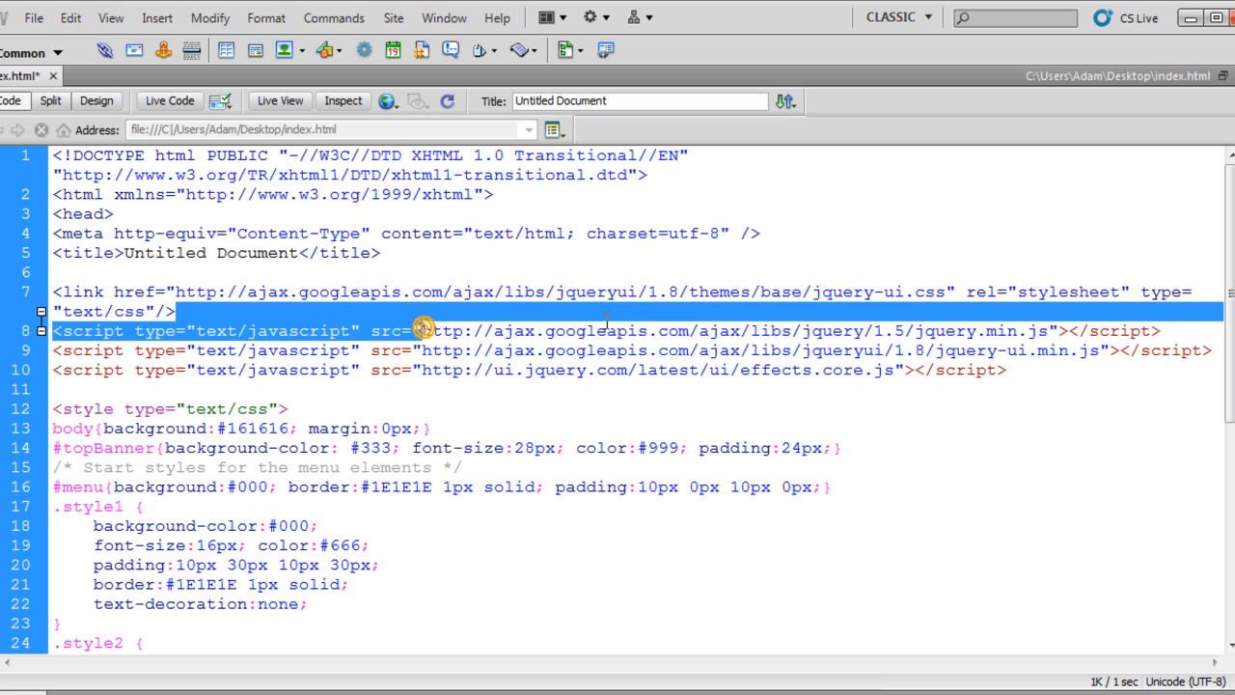
pyautogui.moveTo(424, 330); pyautogui.dragTo(893, 334)
pyautogui.click(894, 334)
pyautogui.moveTo(947, 291); pyautogui.dragTo(895, 290)
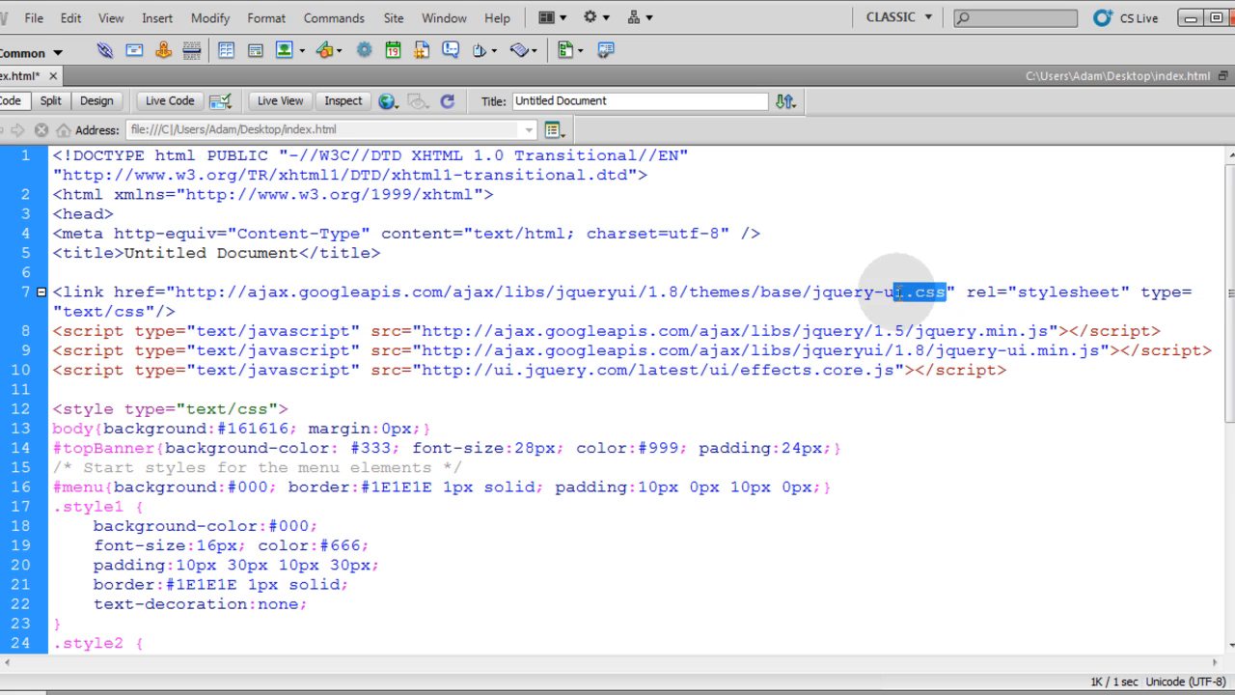
pyautogui.moveTo(1099, 352); pyautogui.dragTo(1068, 351)
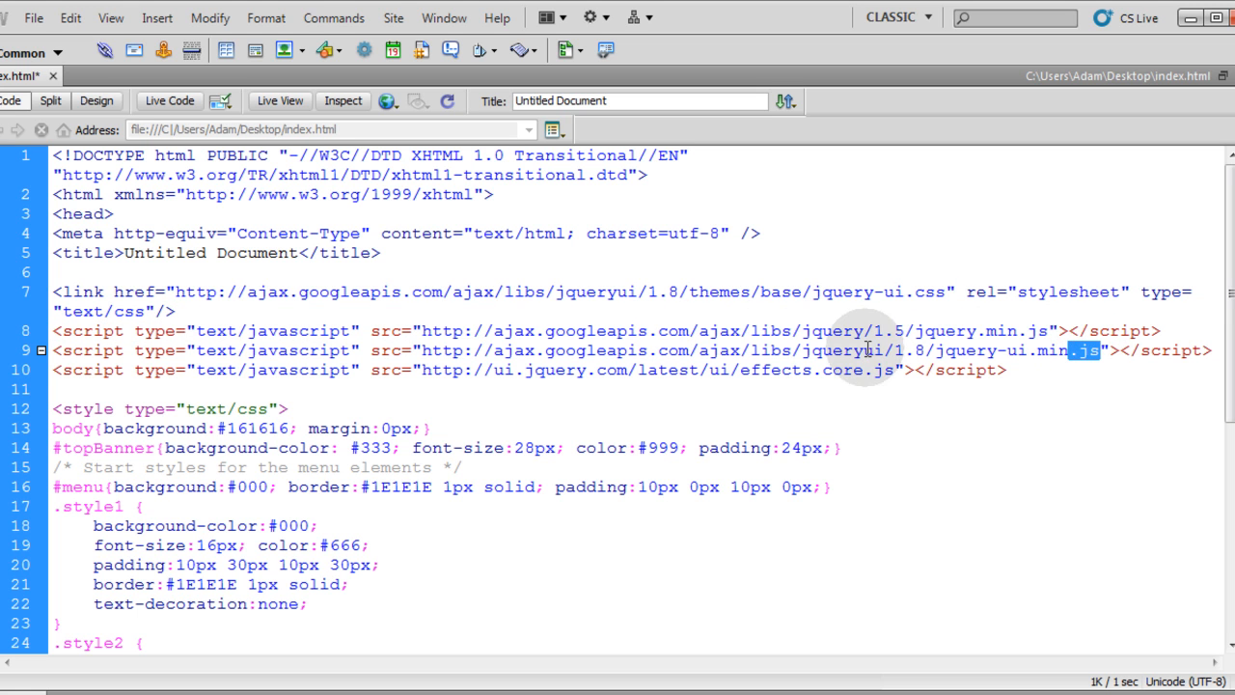
pyautogui.click(1088, 351)
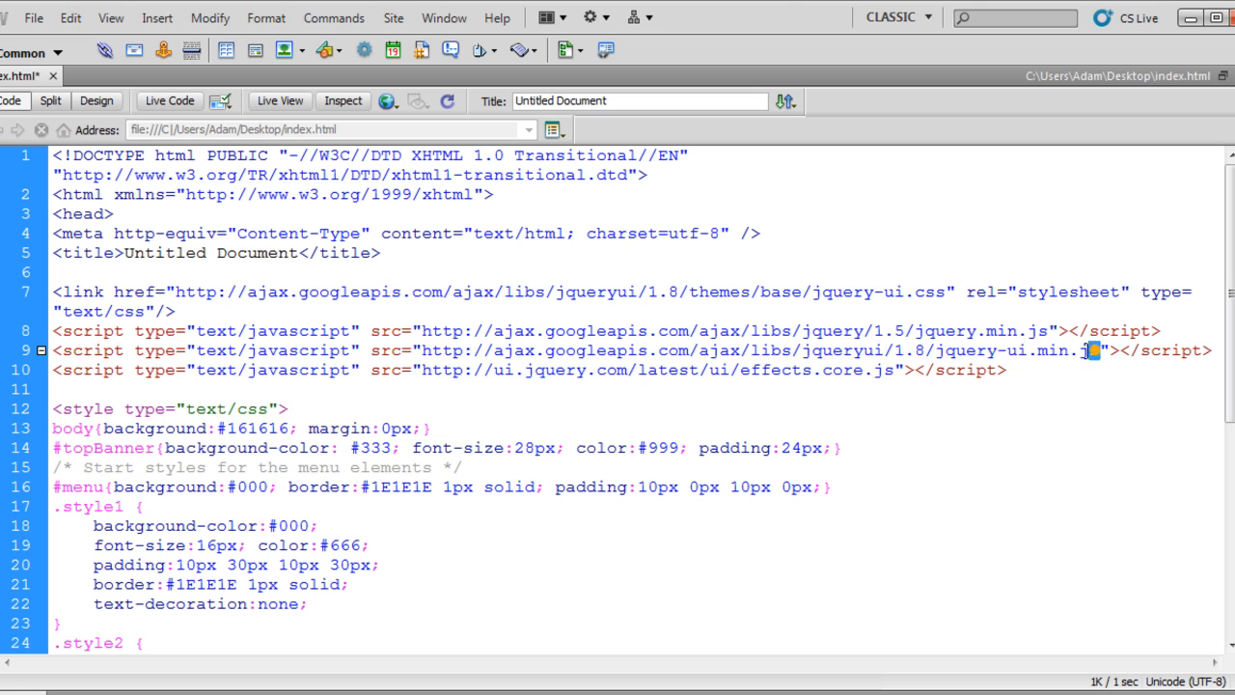
pyautogui.moveTo(1100, 351); pyautogui.dragTo(422, 352)
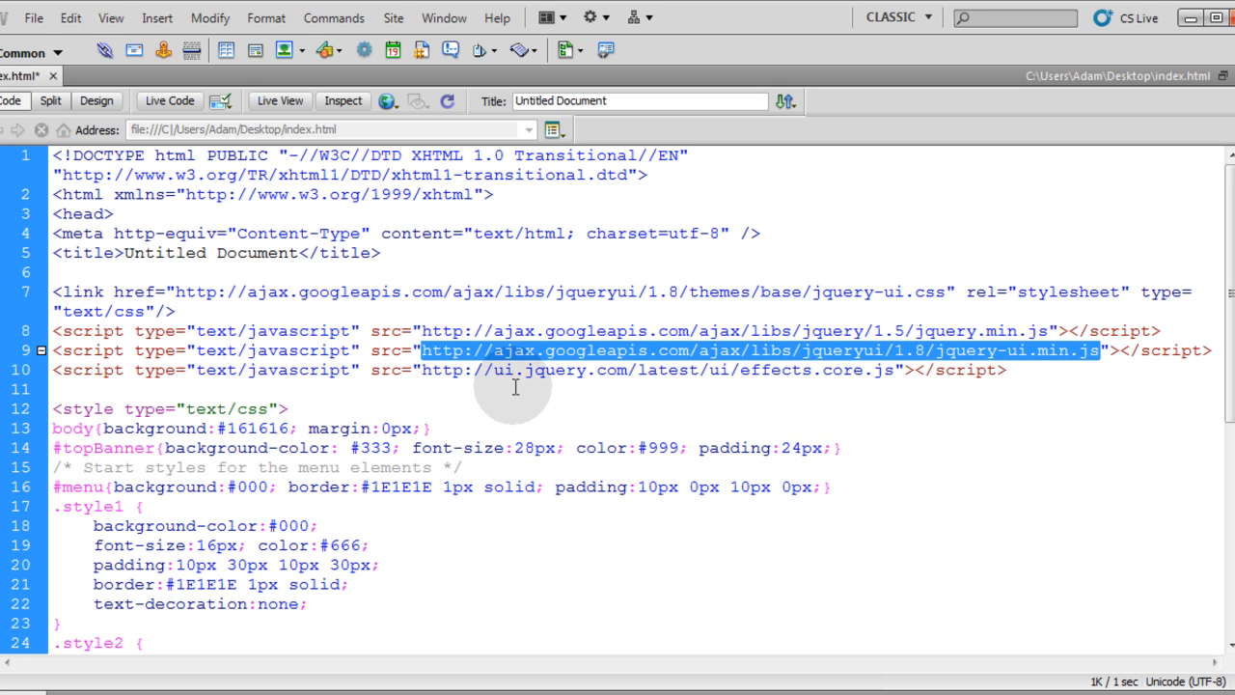
pyautogui.click(597, 351)
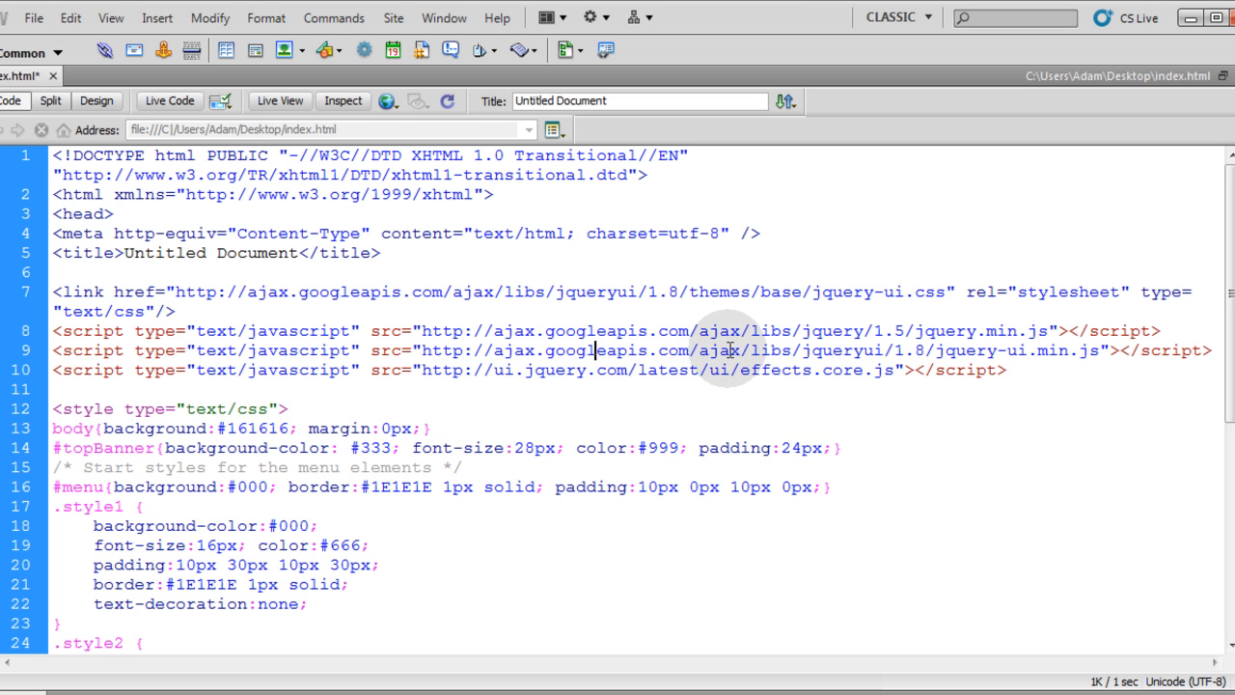
pyautogui.doubleClick(590, 352)
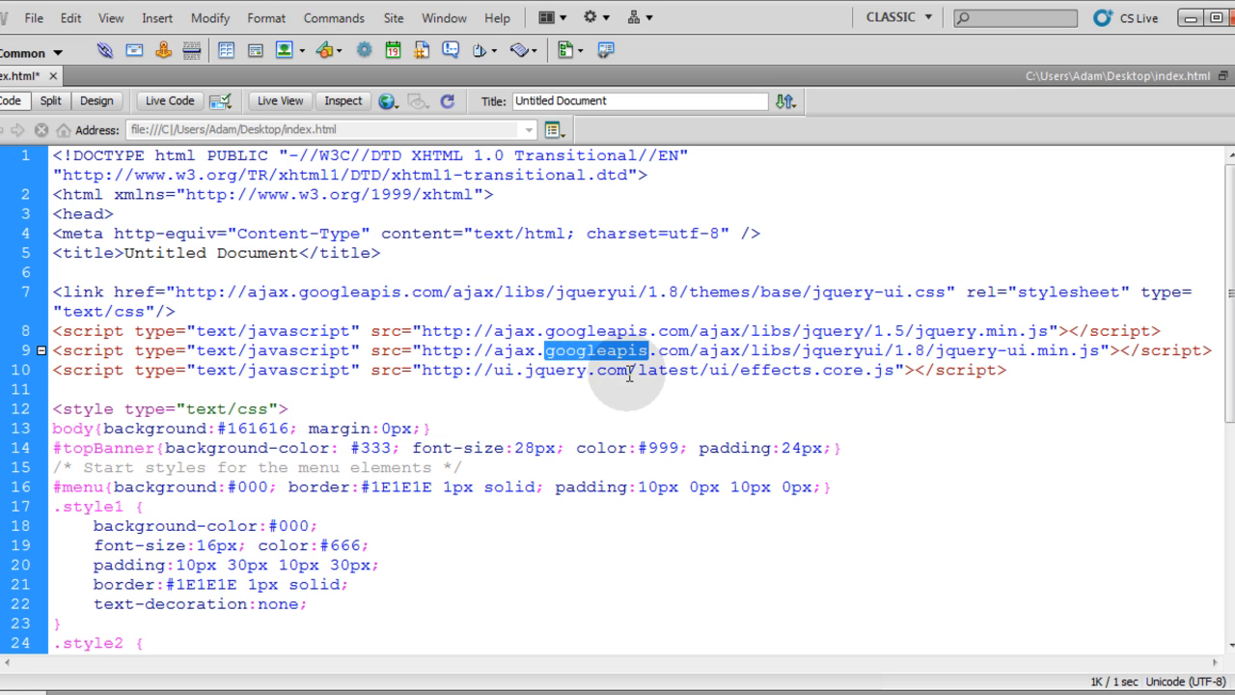
pyautogui.doubleClick(555, 371)
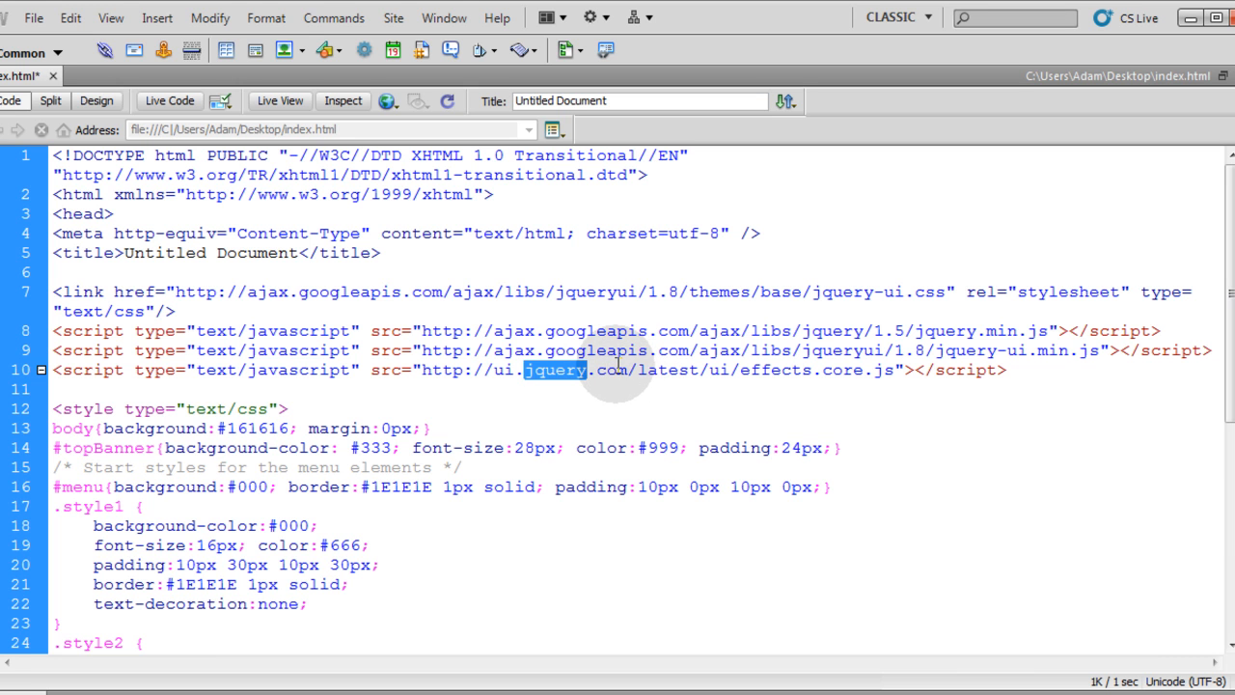
pyautogui.moveTo(1023, 374); pyautogui.dragTo(145, 299)
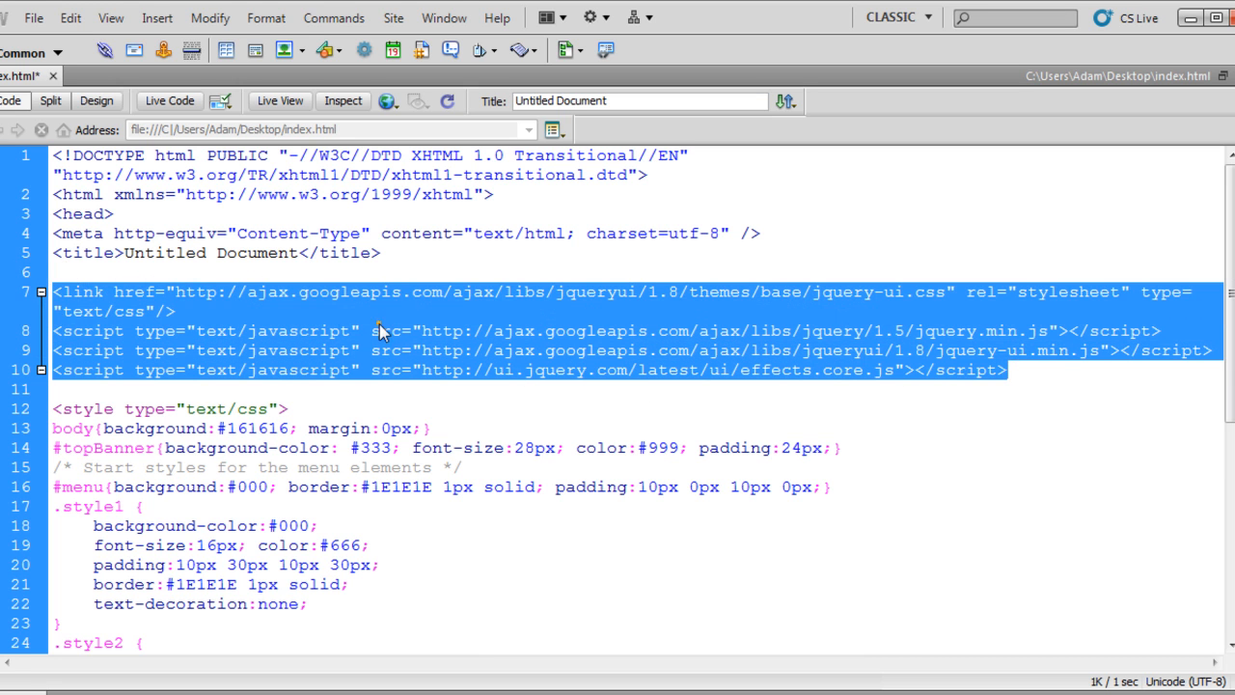
pyautogui.click(378, 325)
pyautogui.click(476, 352)
pyautogui.click(376, 333)
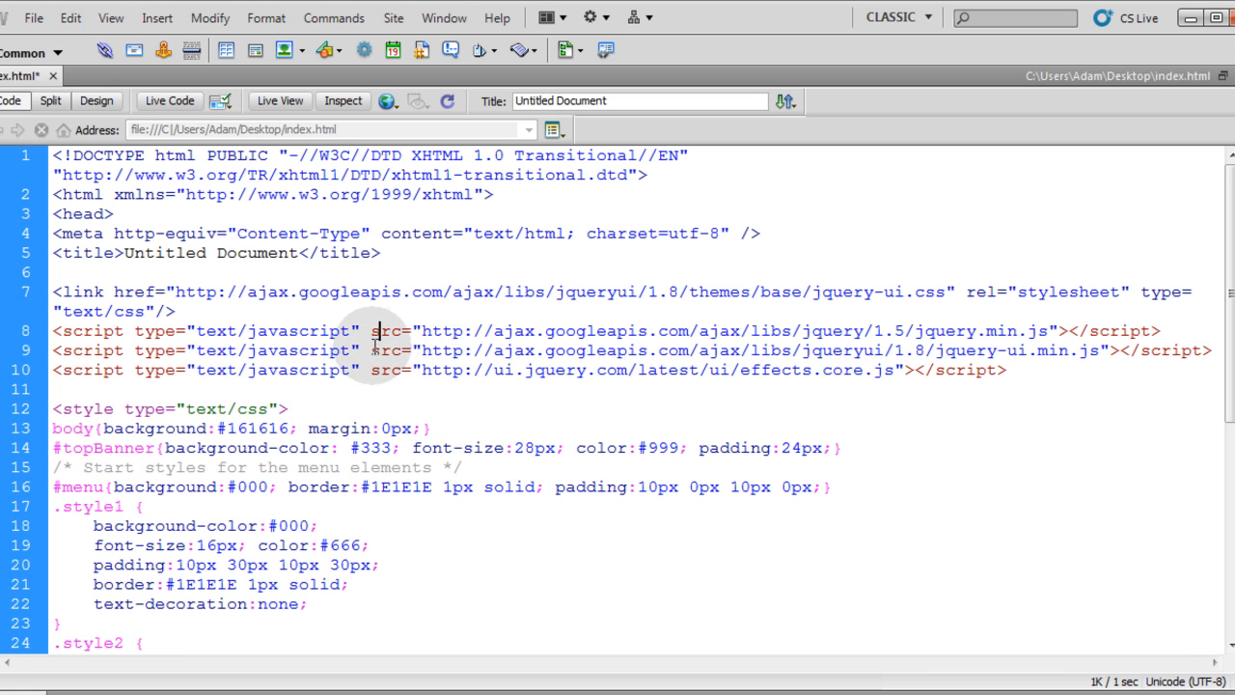
pyautogui.moveTo(422, 330); pyautogui.dragTo(777, 376)
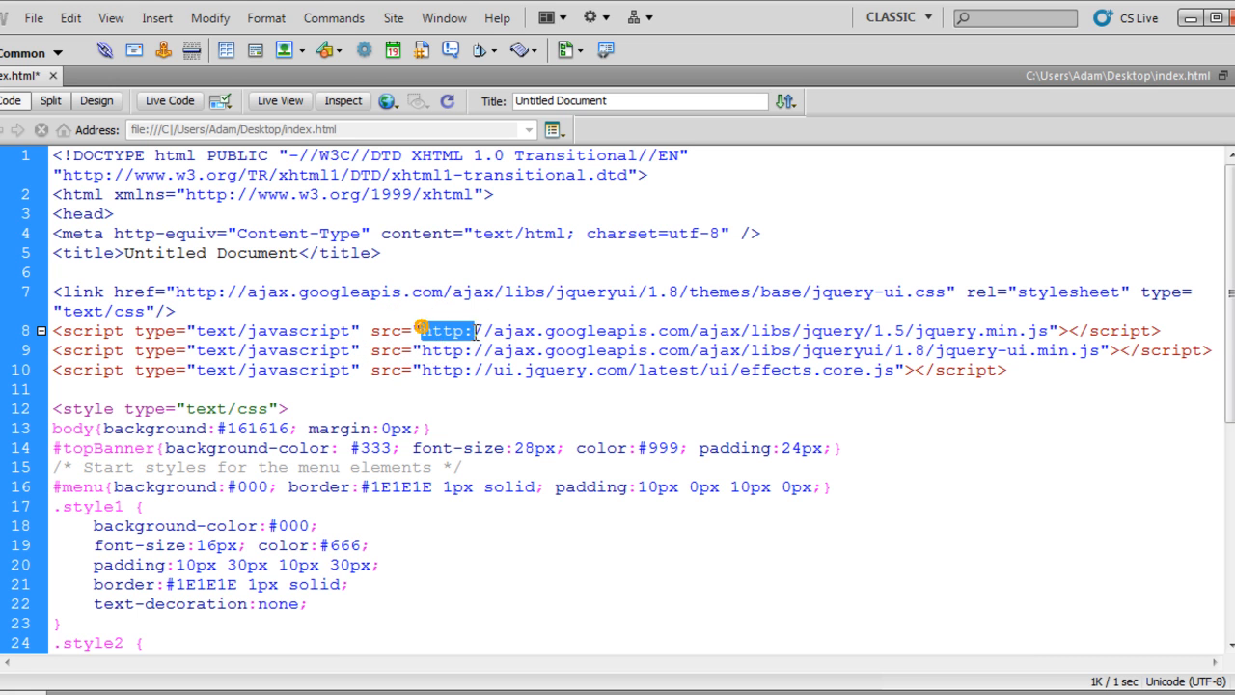
pyautogui.click(777, 376)
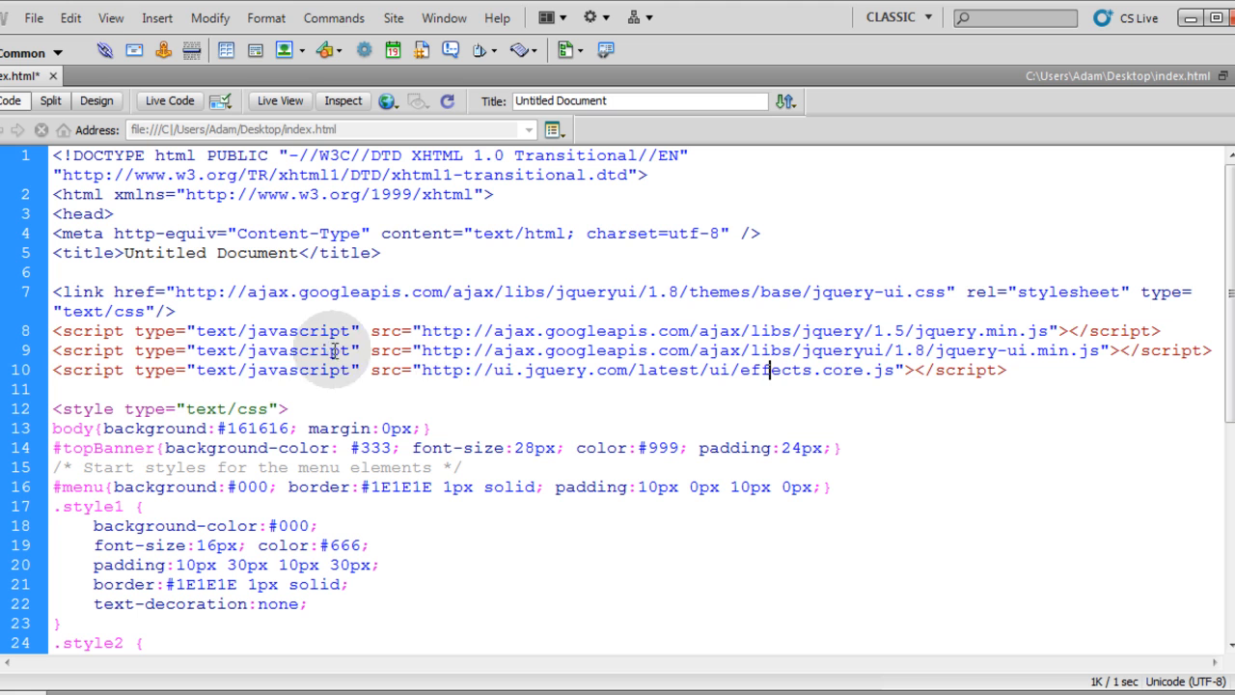
# Paste the jQuery hover <script> block on line 11 and highlight its document ready function
pyautogui.click(188, 390)
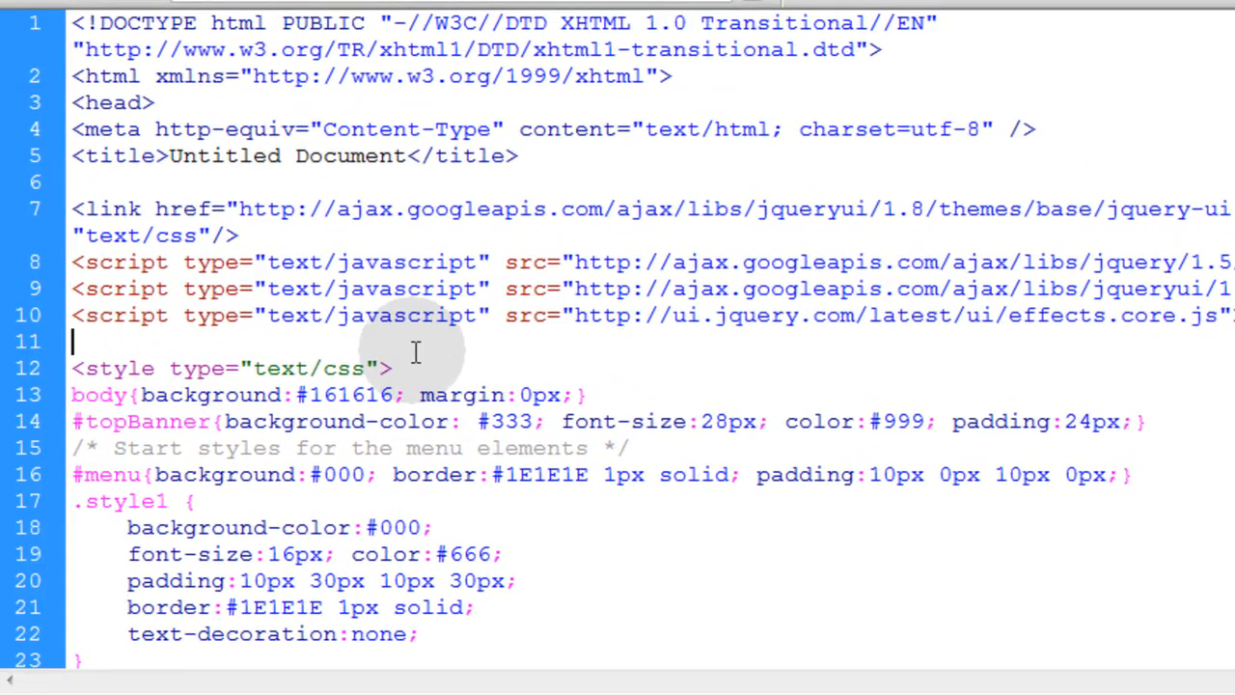
pyautogui.scroll(-1, 516, 347)
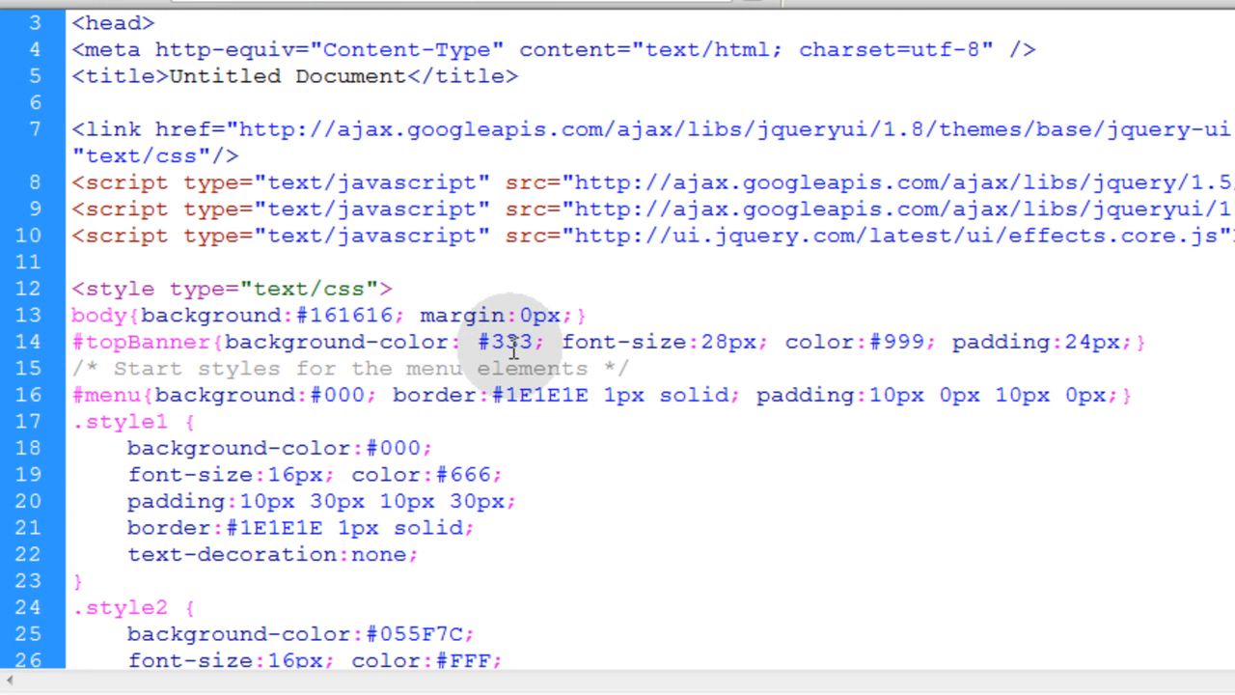
pyautogui.hotkey('ctrl', 'v')
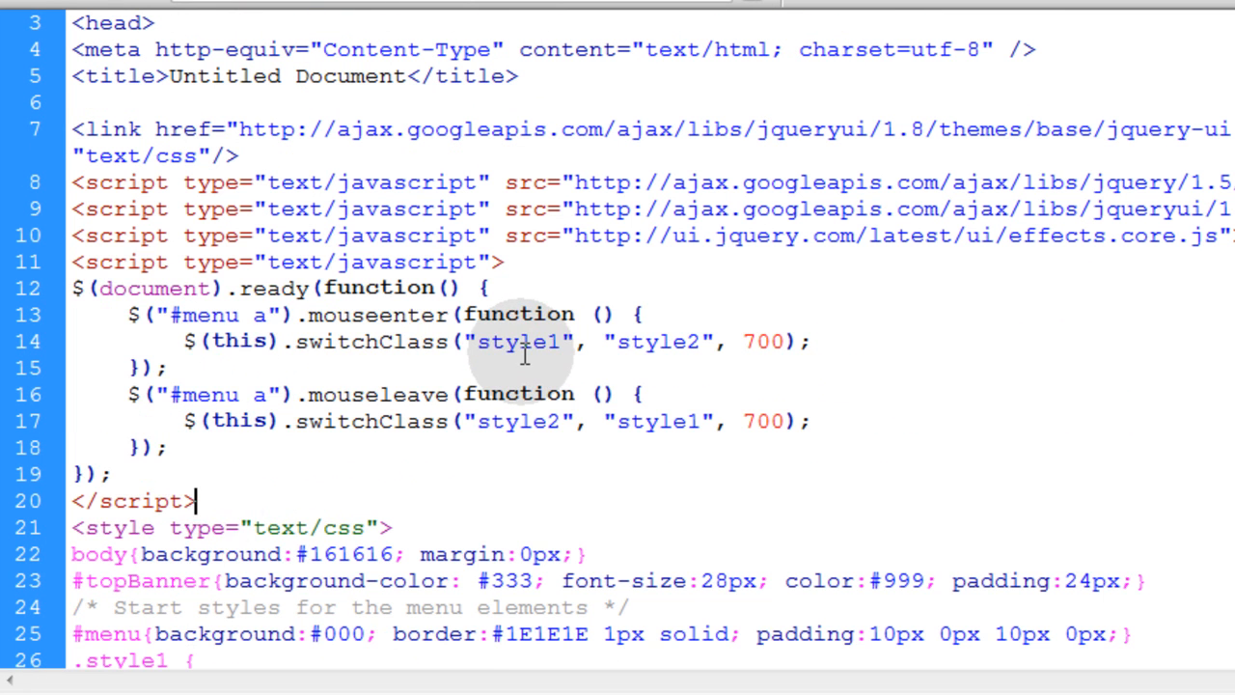
pyautogui.moveTo(198, 501)
pyautogui.mouseDown()
pyautogui.moveTo(14, 290)
pyautogui.moveTo(10, 260)
pyautogui.mouseUp()
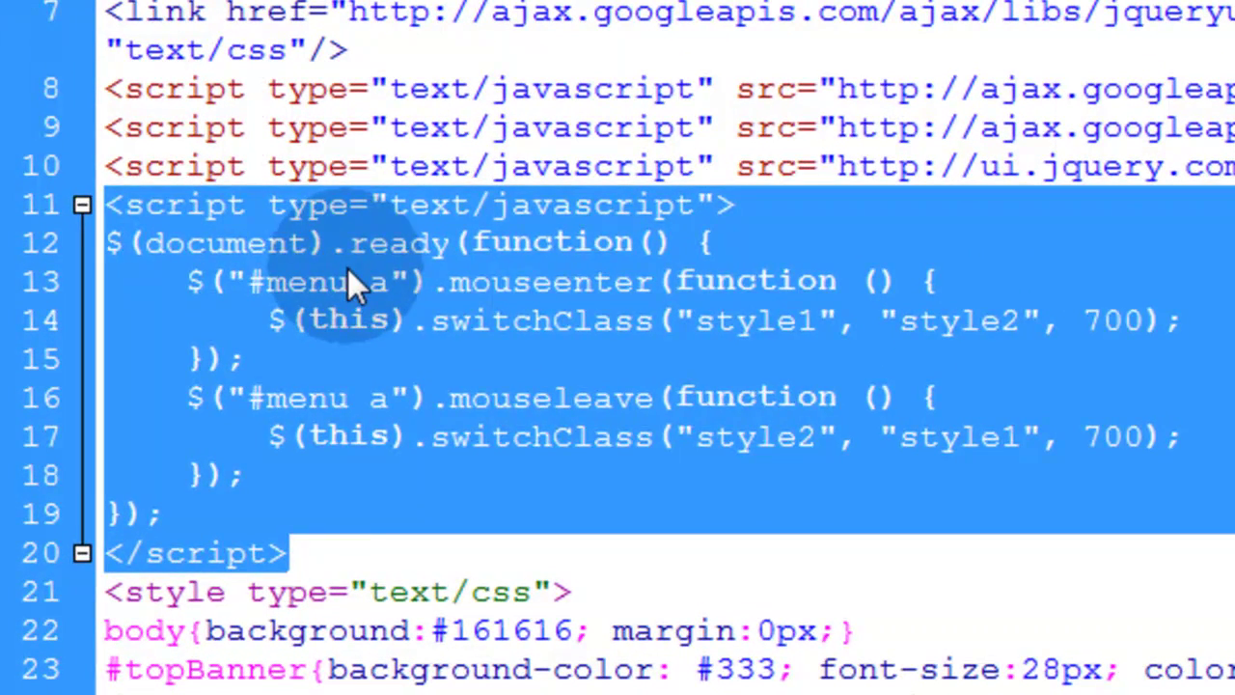
pyautogui.click(348, 268)
pyautogui.click(109, 244)
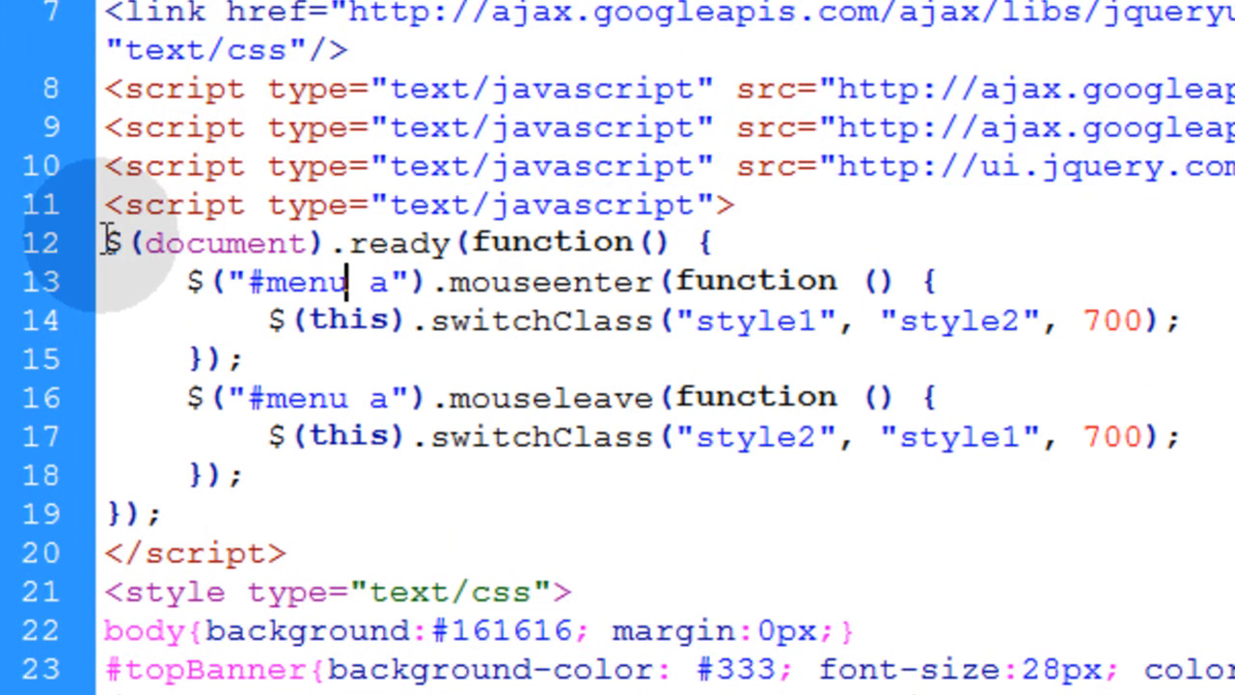
pyautogui.moveTo(109, 244); pyautogui.dragTo(290, 505)
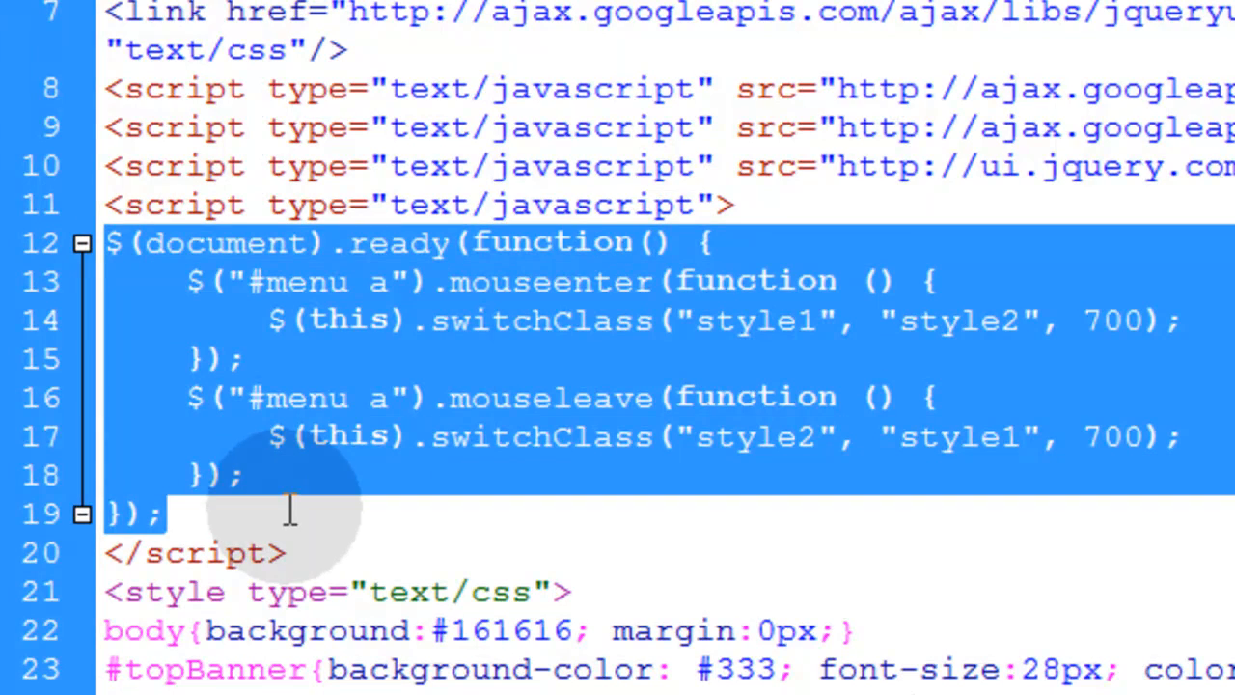
pyautogui.click(393, 353)
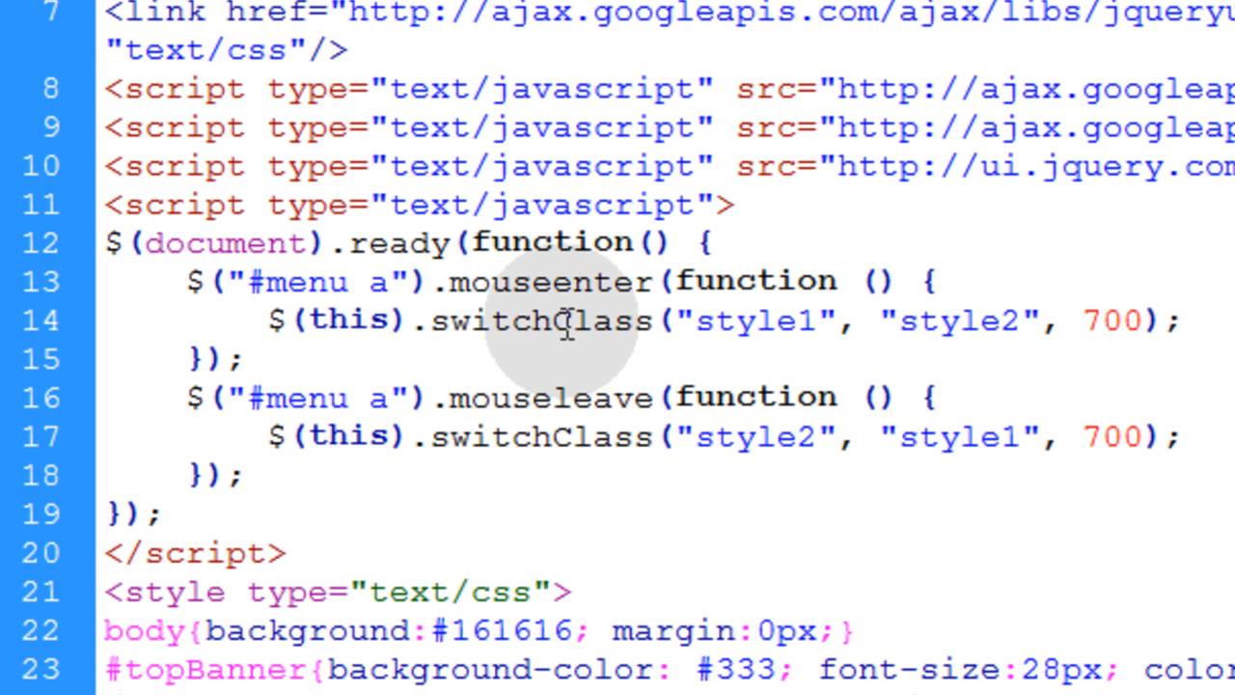
# Point out the switchClass calls and the mouseenter and mouseleave events in the handlers
pyautogui.doubleClick(553, 439)
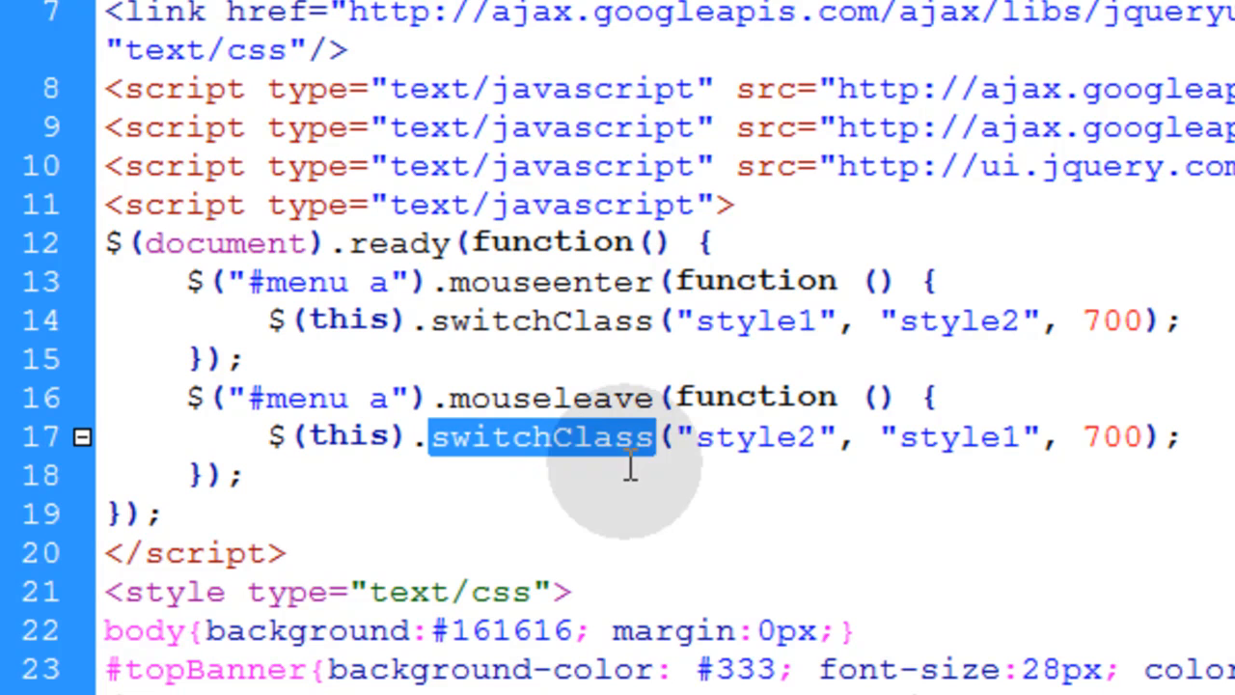
pyautogui.doubleClick(611, 321)
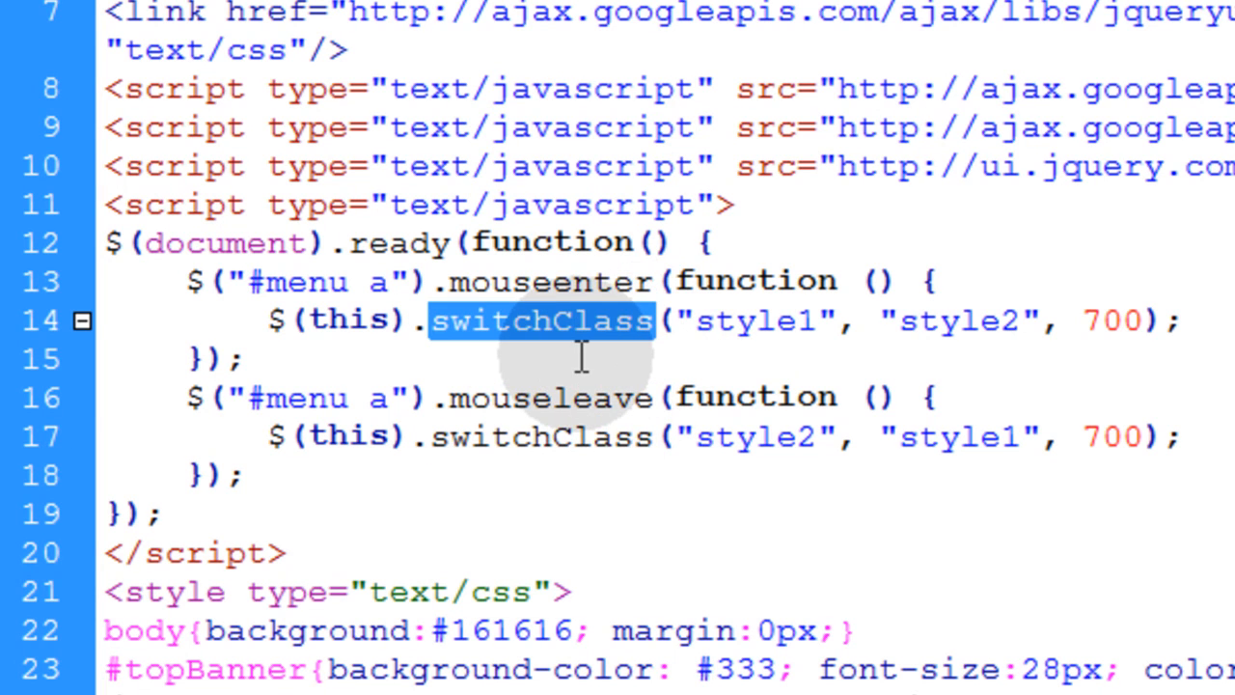
pyautogui.doubleClick(550, 398)
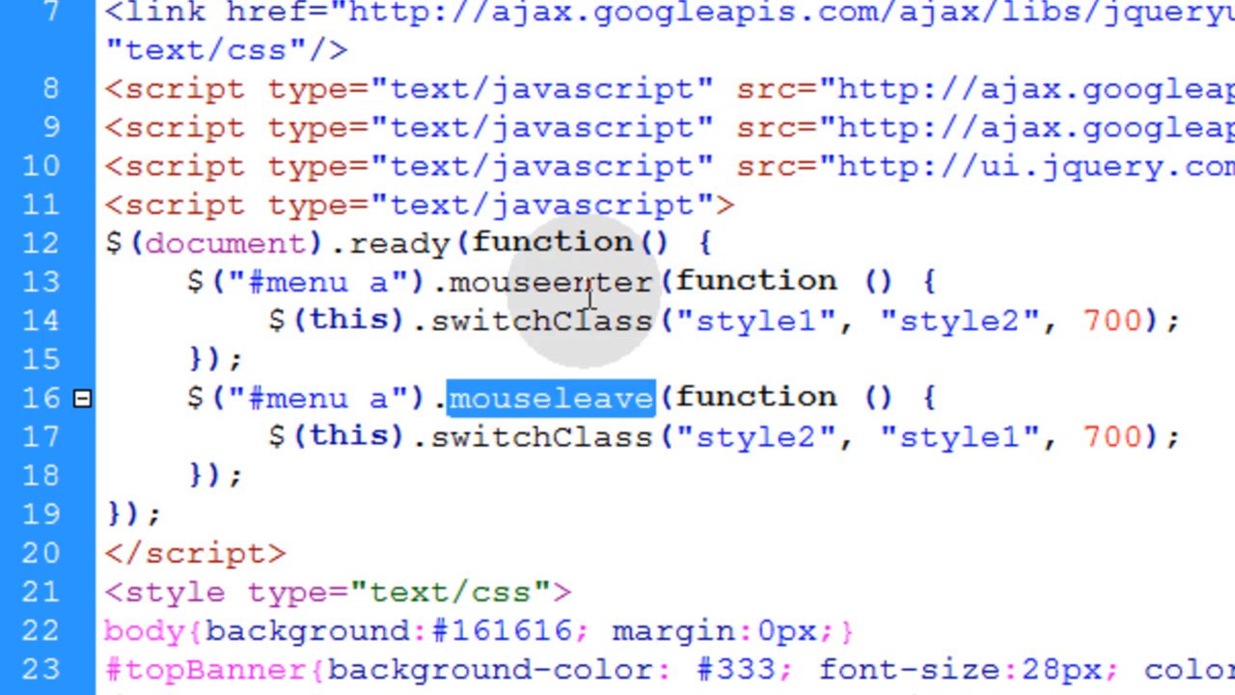
pyautogui.doubleClick(557, 283)
pyautogui.doubleClick(573, 406)
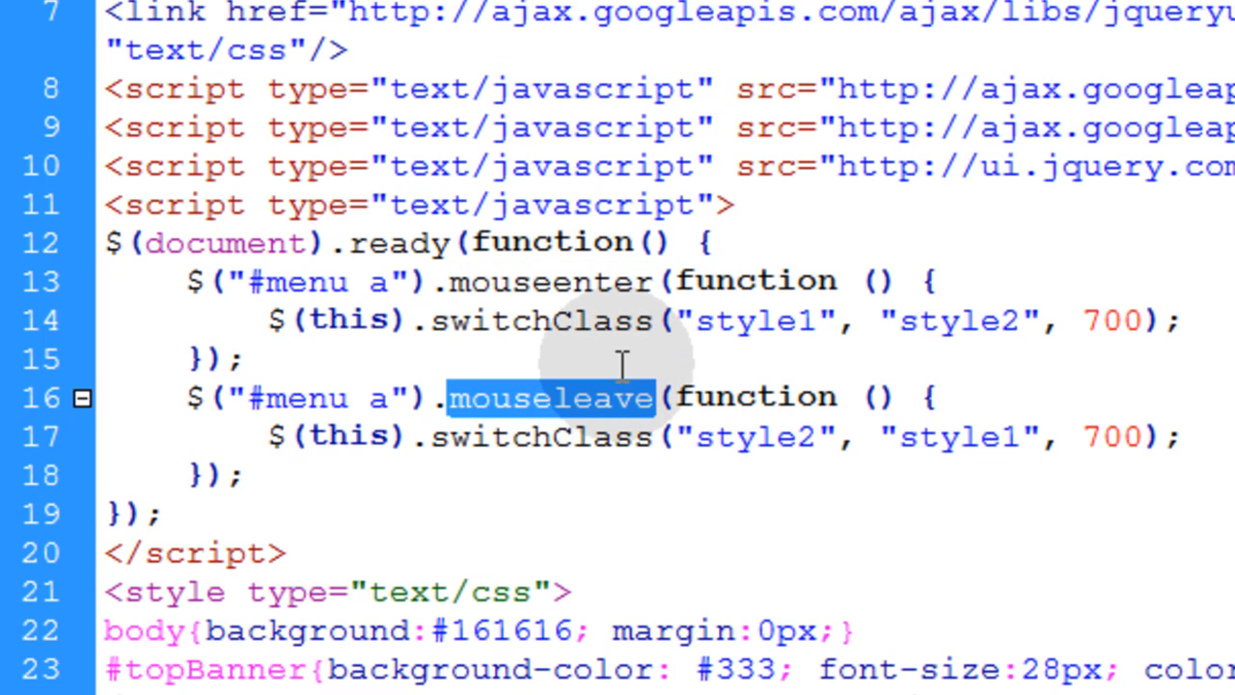
# Insert blank lines above the mouseenter handler, between the two handlers and after mouseleave
pyautogui.click(183, 282)
pyautogui.press('Return')
pyautogui.click(262, 405)
pyautogui.press('Return')
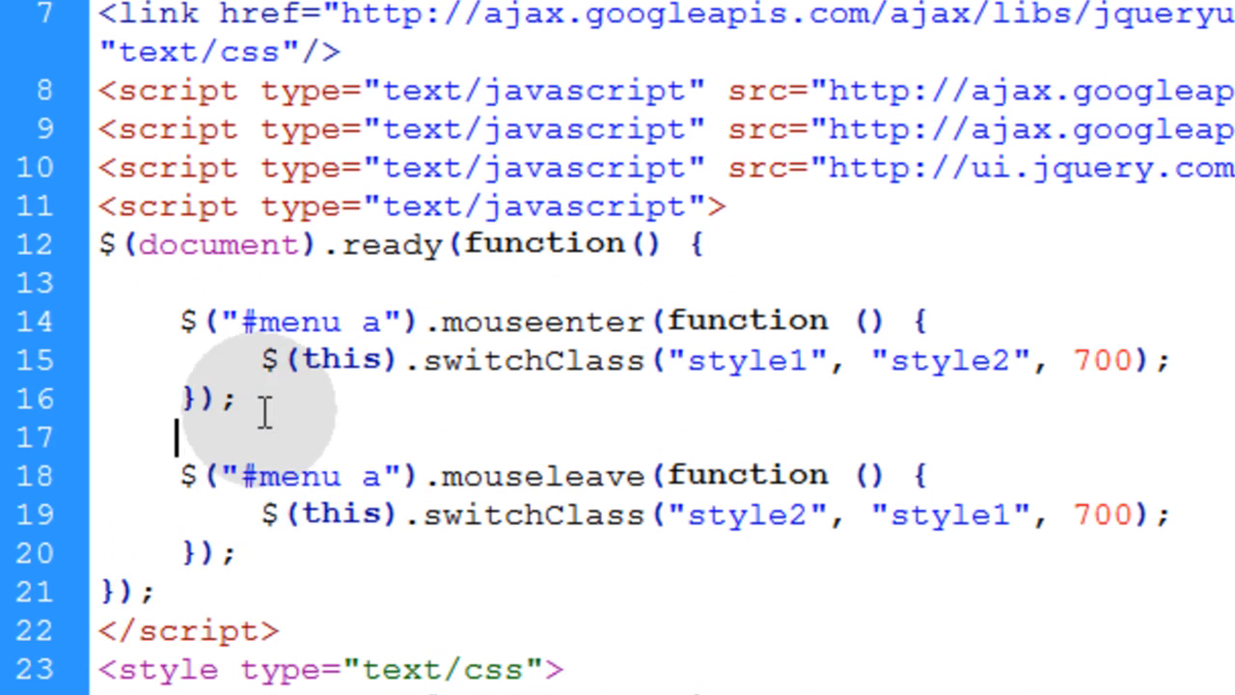
pyautogui.click(270, 555)
pyautogui.press('Return')
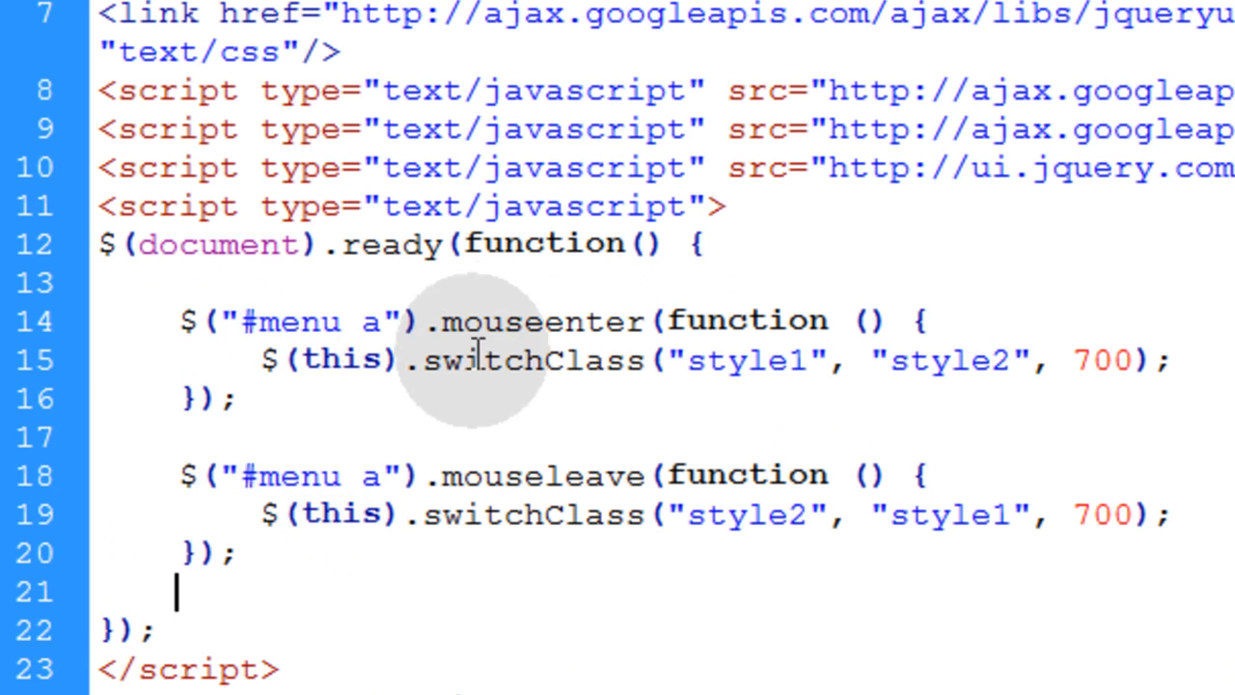
# Highlight the mouseenter and mouseleave handler blocks and the #menu a selector parts
pyautogui.moveTo(184, 322); pyautogui.dragTo(336, 404)
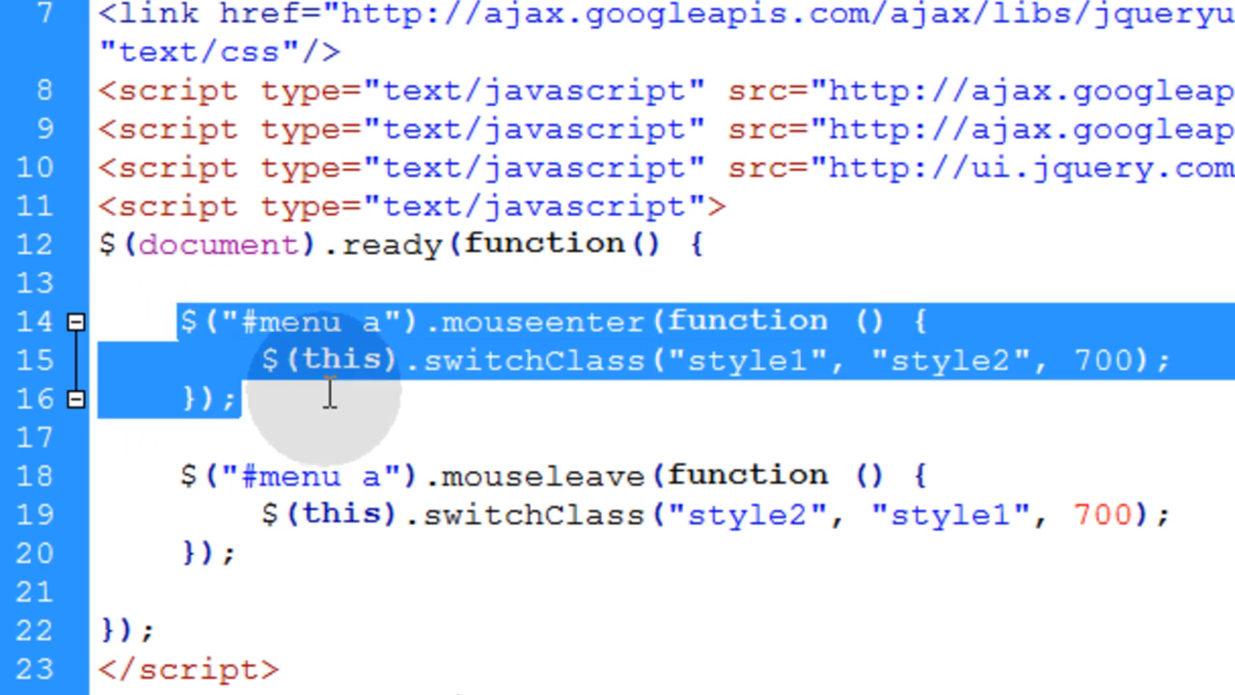
pyautogui.click(336, 404)
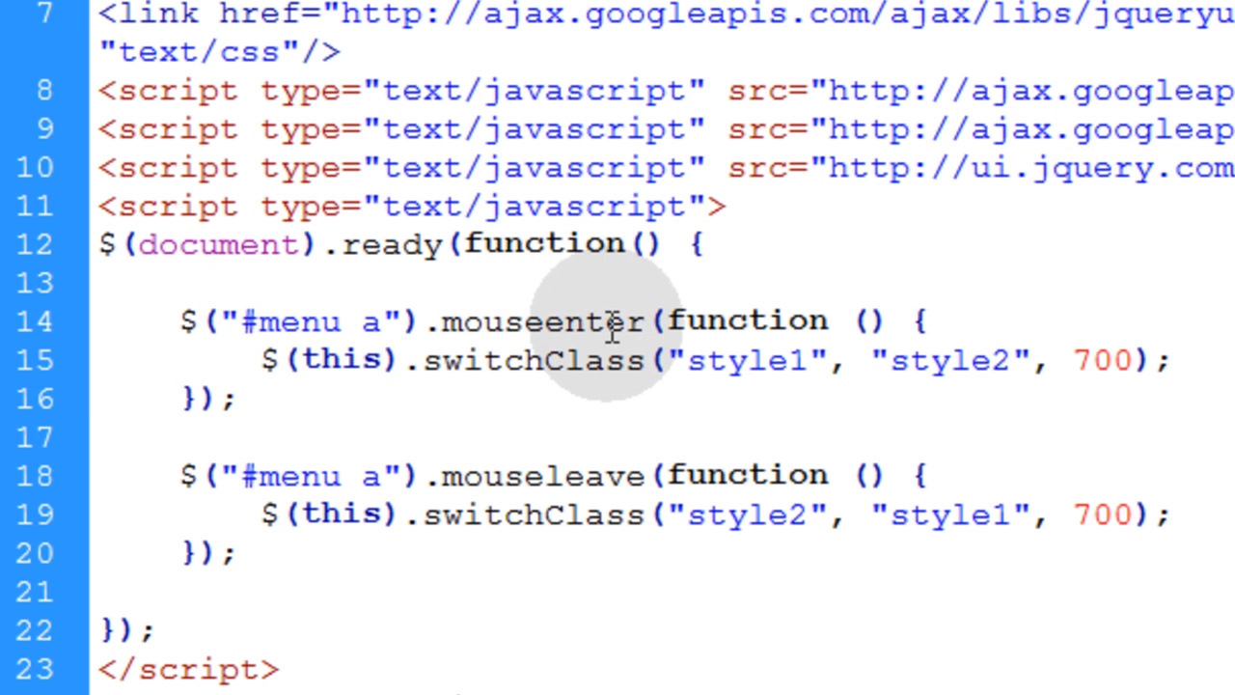
pyautogui.moveTo(182, 475); pyautogui.dragTo(286, 546)
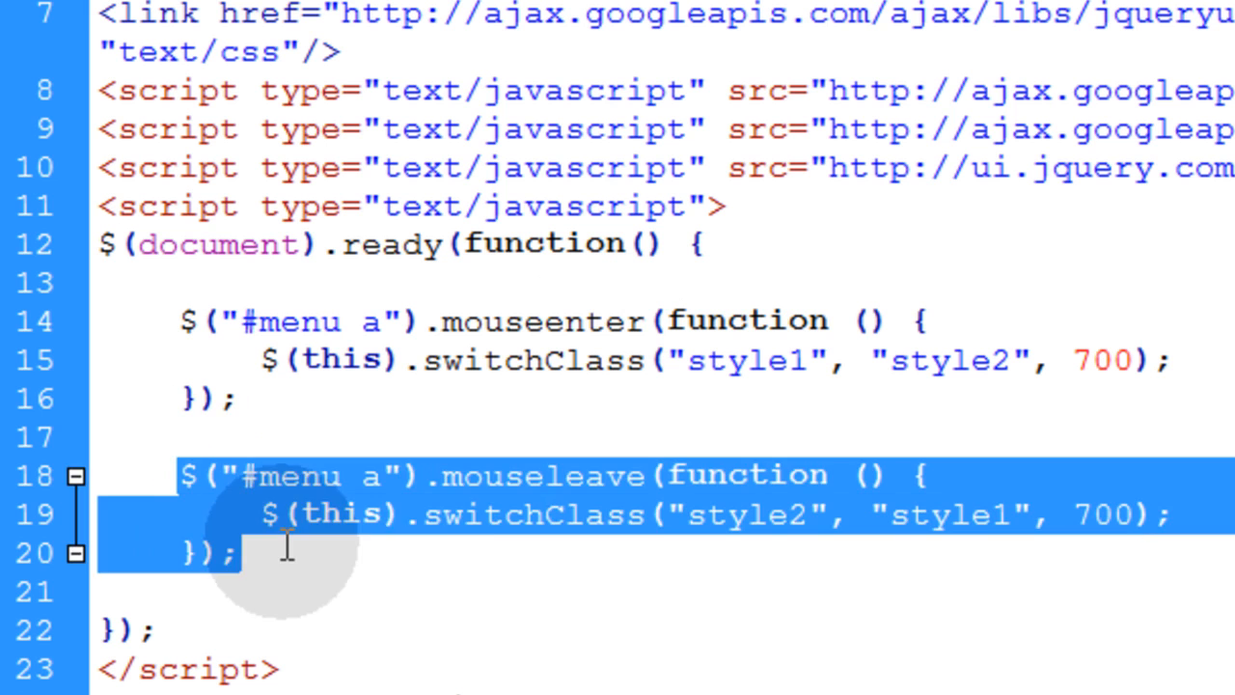
pyautogui.click(564, 475)
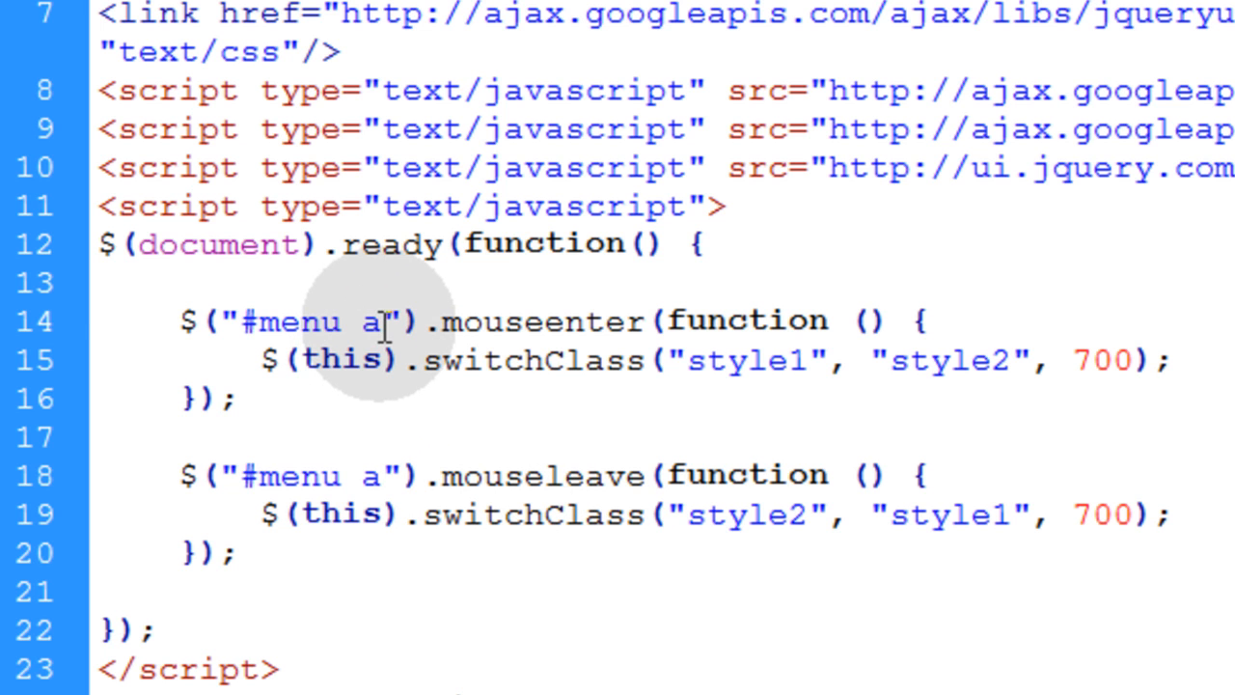
pyautogui.doubleClick(375, 323)
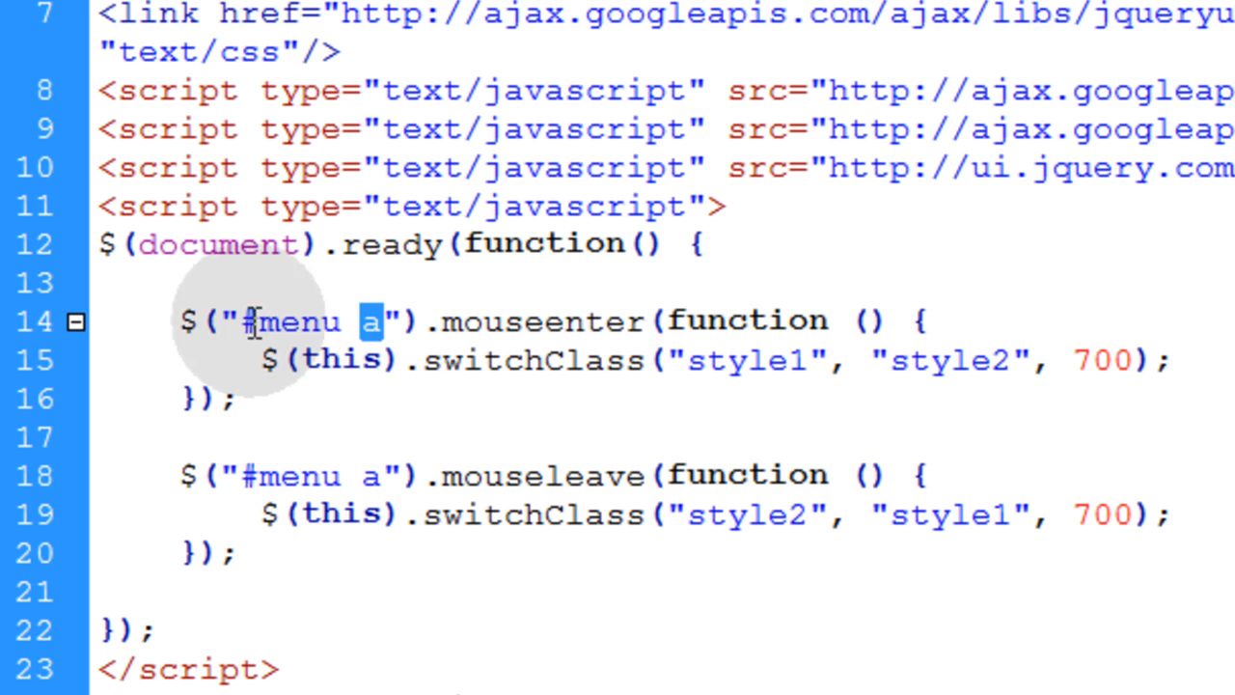
pyautogui.moveTo(241, 323); pyautogui.dragTo(341, 322)
pyautogui.scroll(-3, 340, 333)
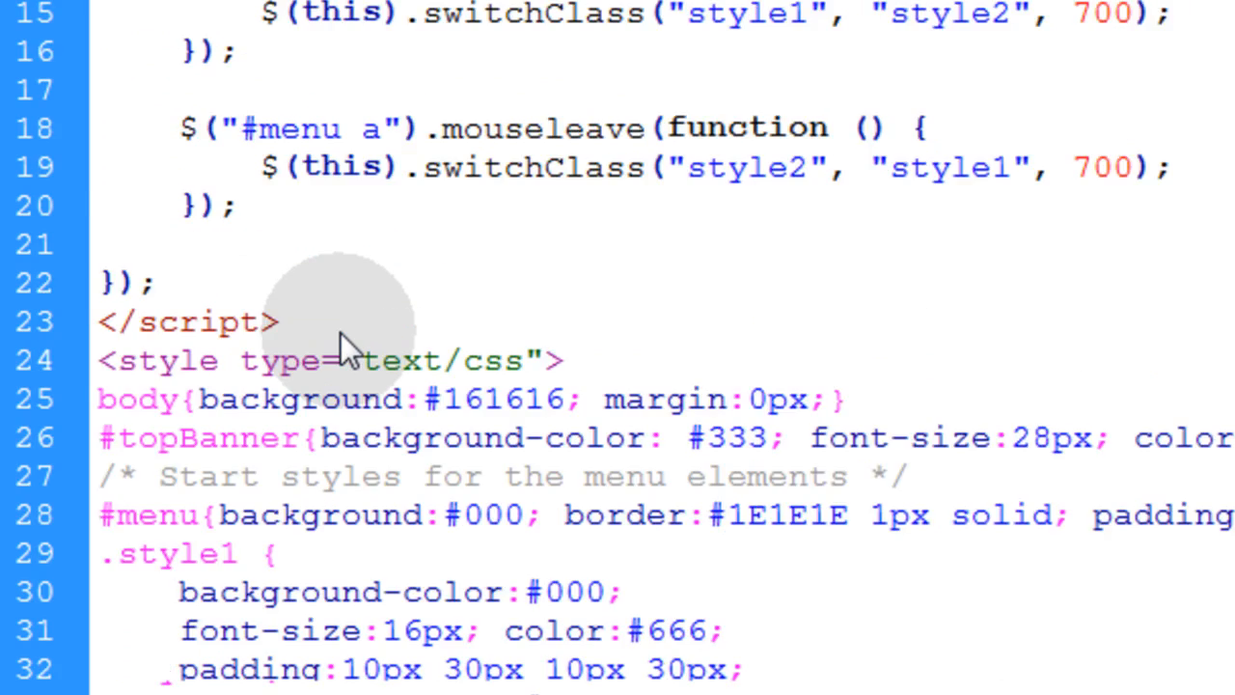
pyautogui.scroll(-4, 342, 343)
pyautogui.scroll(-2, 342, 347)
pyautogui.scroll(-1, 357, 560)
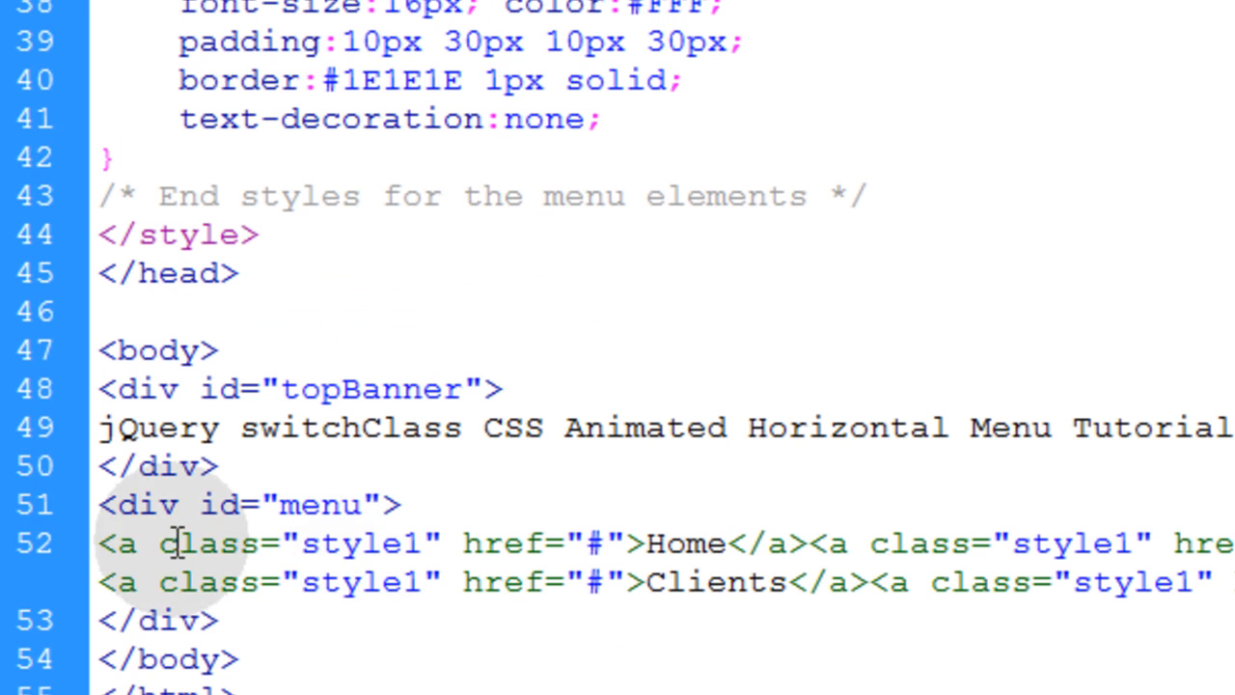
pyautogui.scroll(6, 367, 540)
pyautogui.scroll(5, 396, 584)
pyautogui.scroll(2, 391, 579)
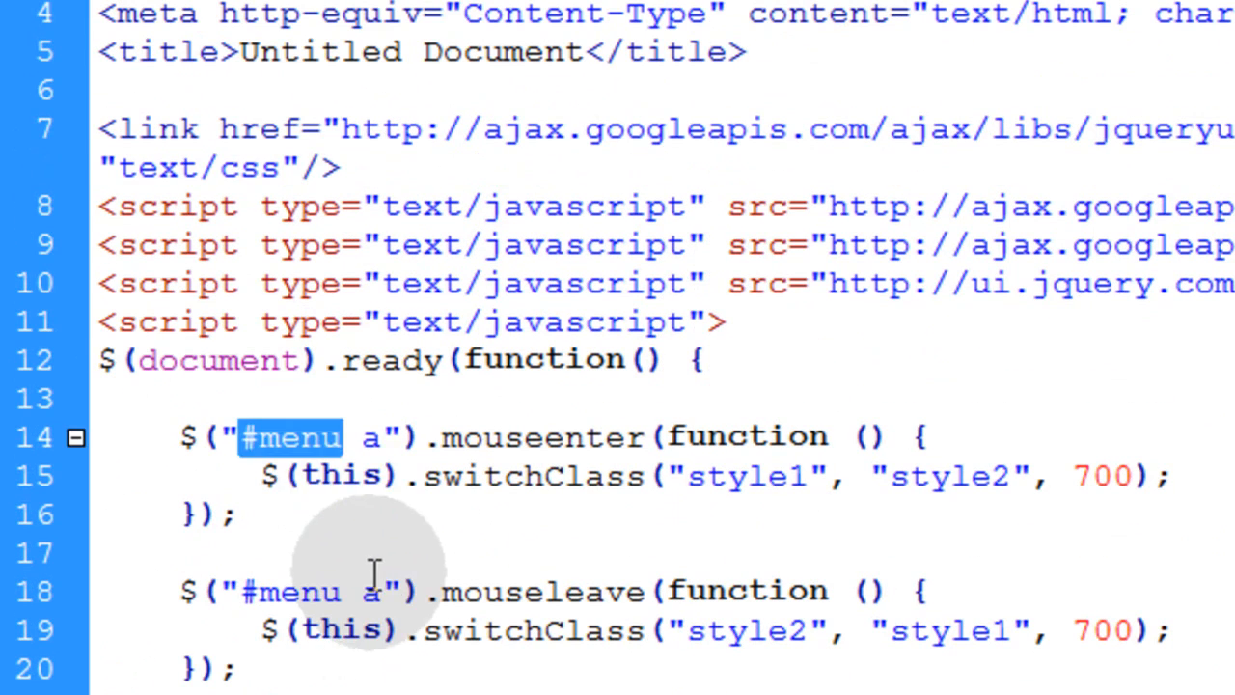
pyautogui.click(331, 437)
pyautogui.moveTo(344, 437); pyautogui.dragTo(241, 439)
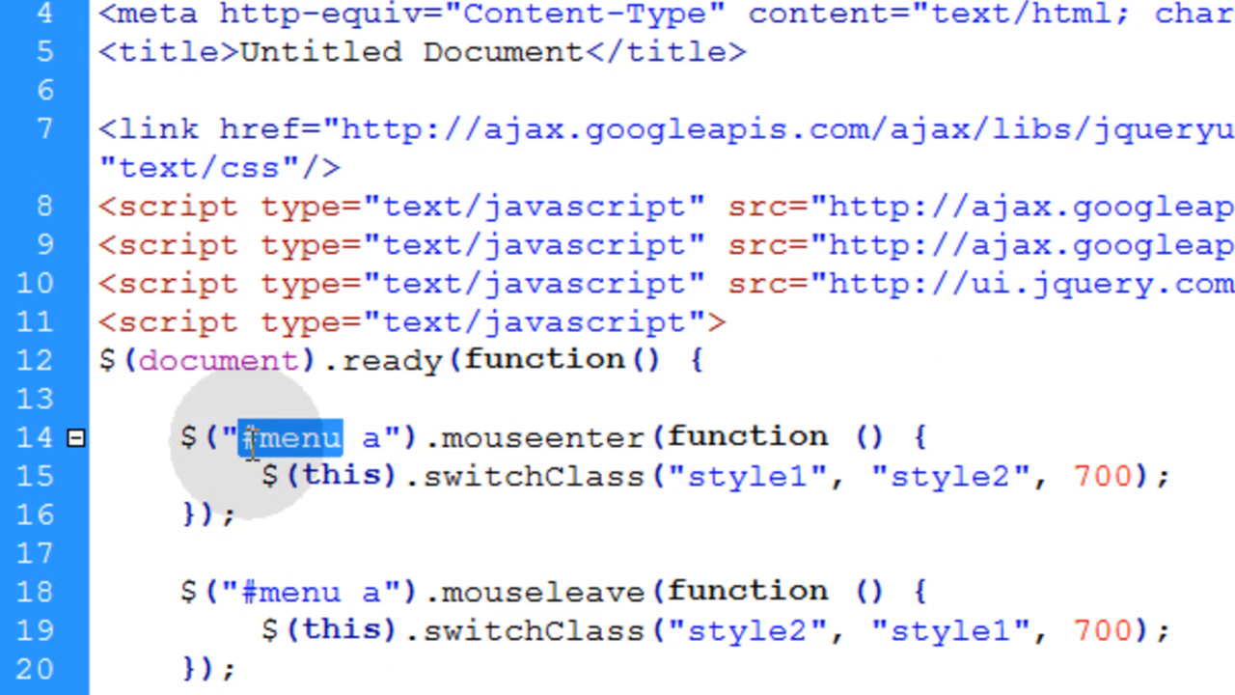
pyautogui.click(359, 437)
pyautogui.moveTo(359, 437); pyautogui.dragTo(384, 441)
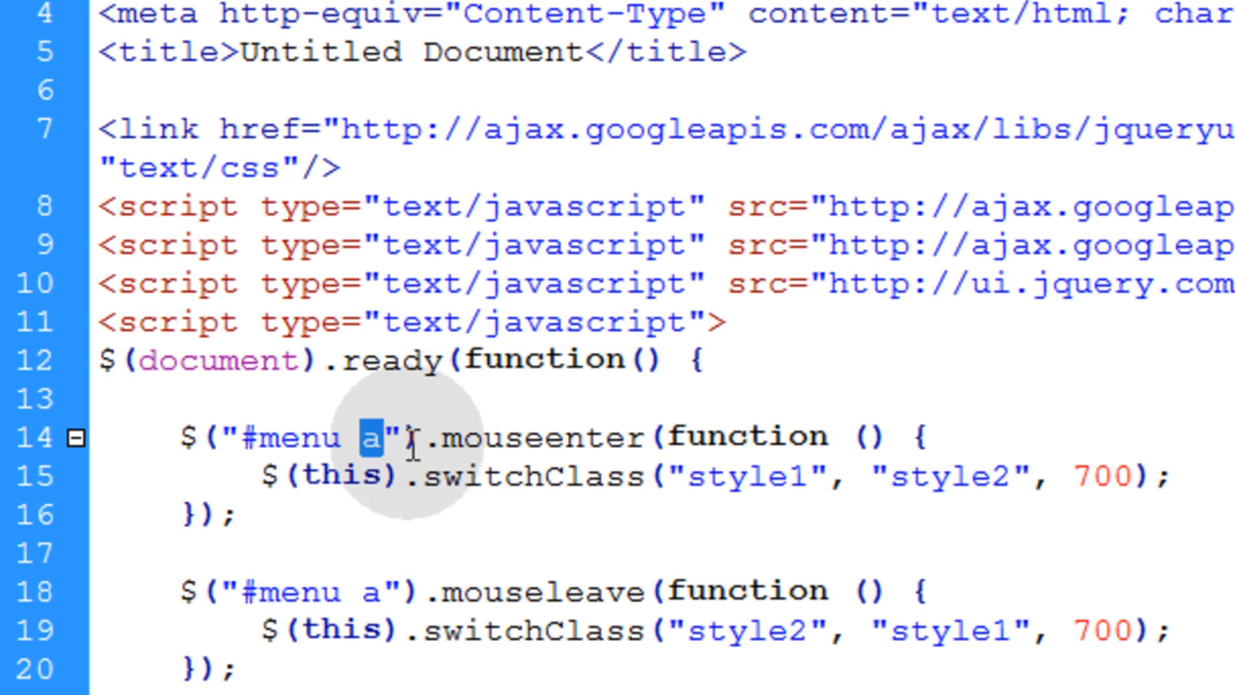
pyautogui.doubleClick(550, 439)
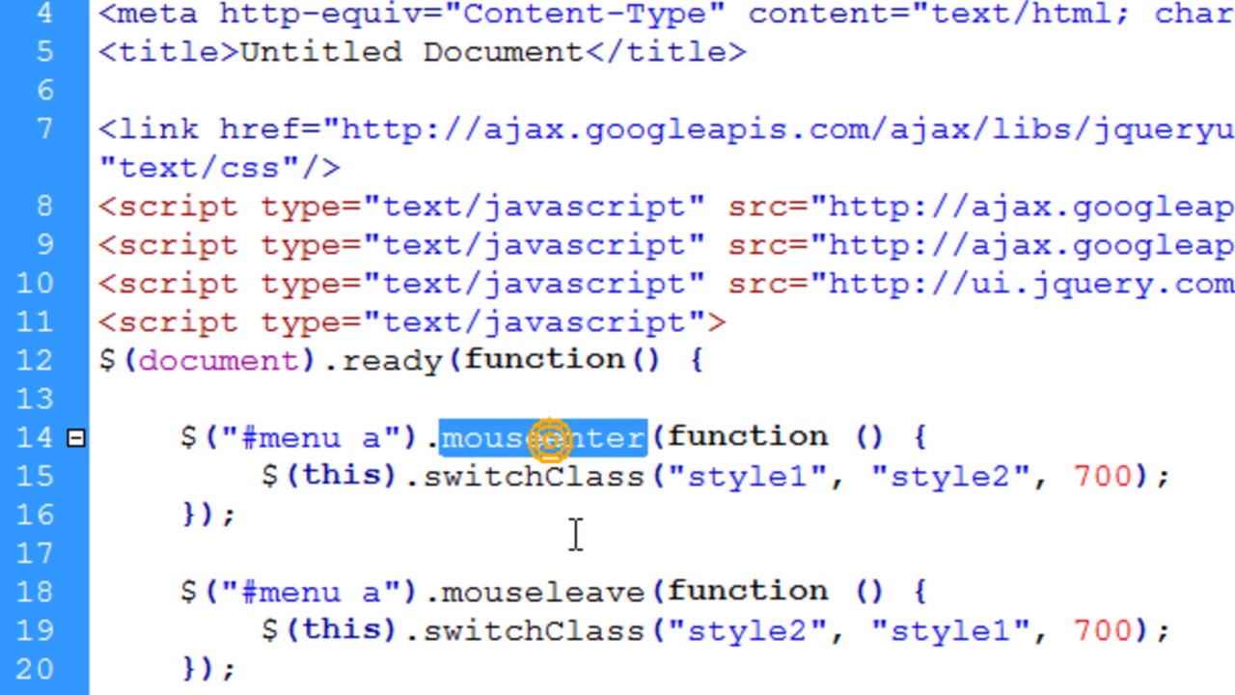
pyautogui.doubleClick(550, 591)
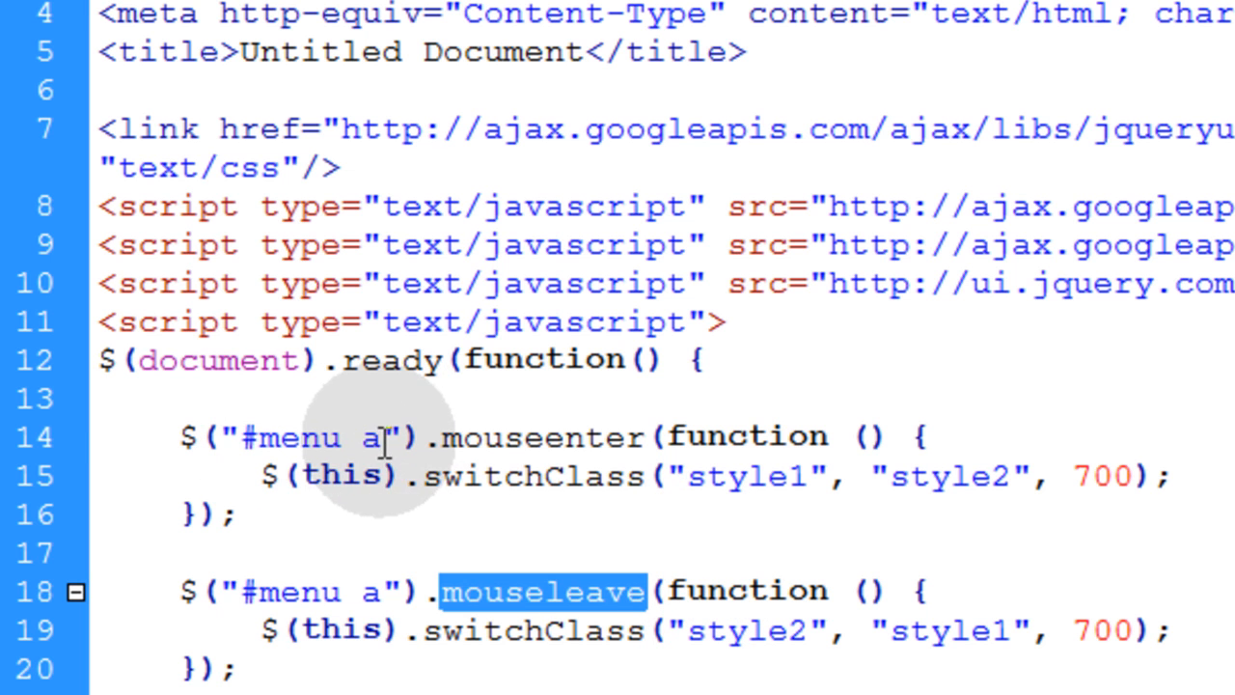
pyautogui.moveTo(242, 439); pyautogui.dragTo(384, 439)
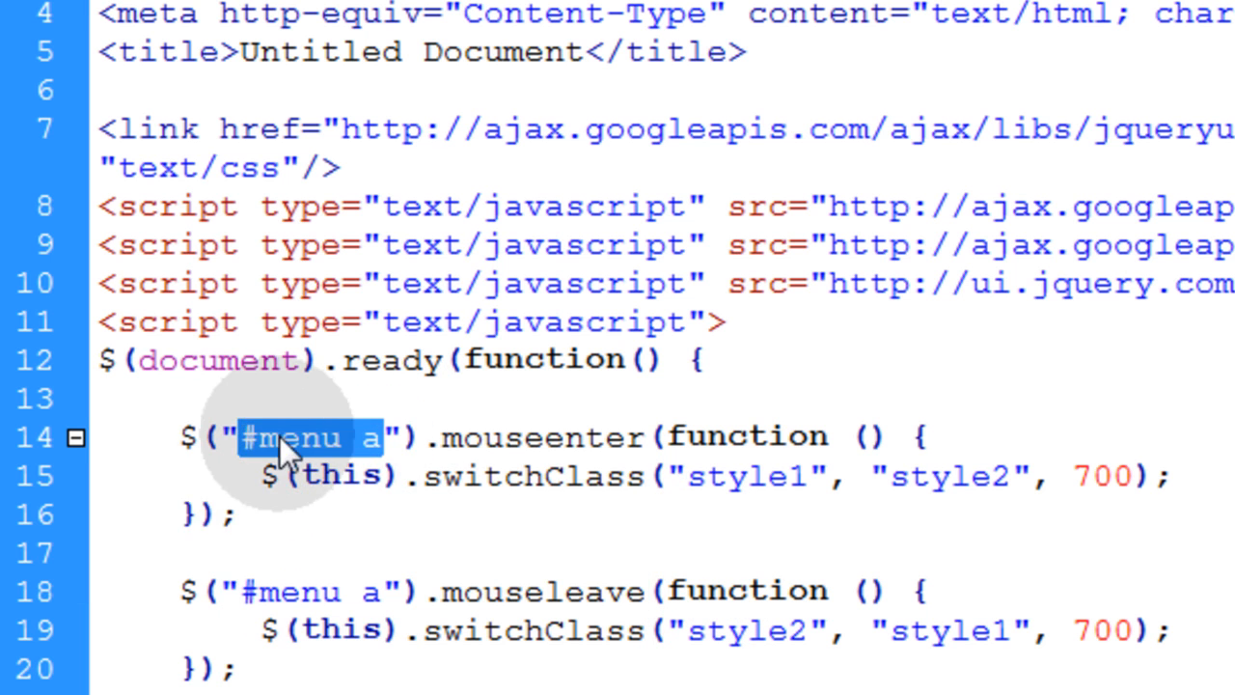
pyautogui.doubleClick(526, 439)
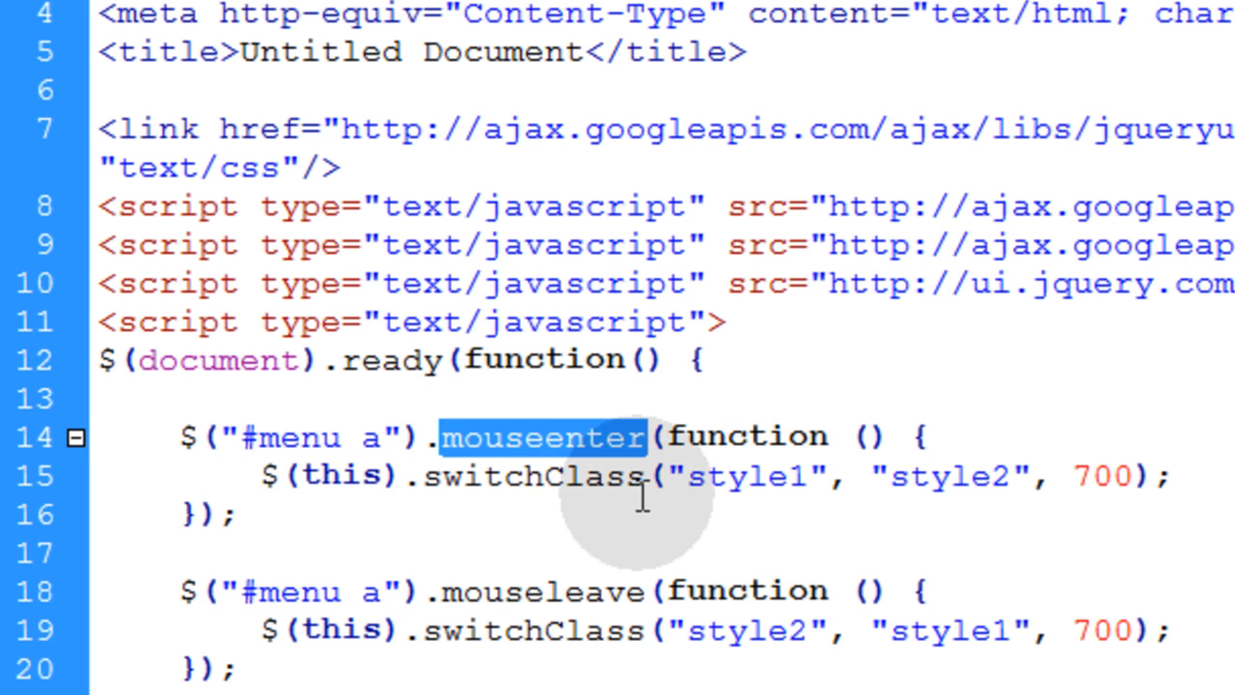
pyautogui.click(674, 442)
pyautogui.moveTo(674, 442); pyautogui.dragTo(828, 439)
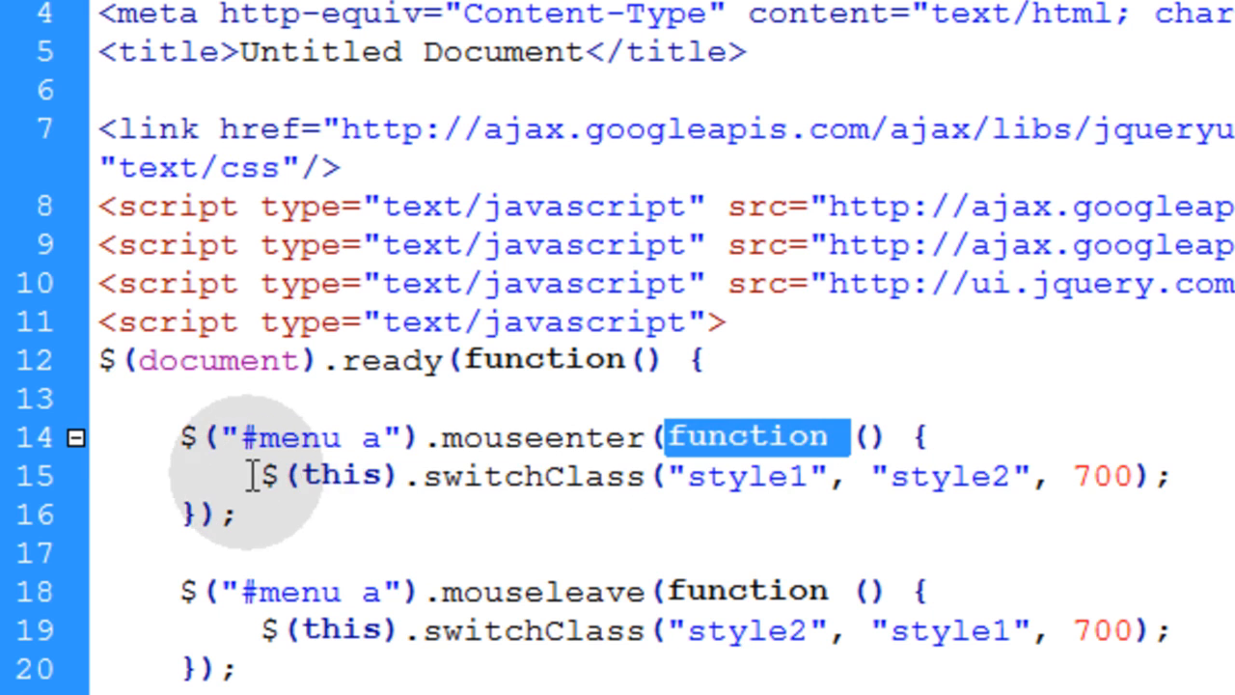
pyautogui.moveTo(241, 474); pyautogui.dragTo(1192, 464)
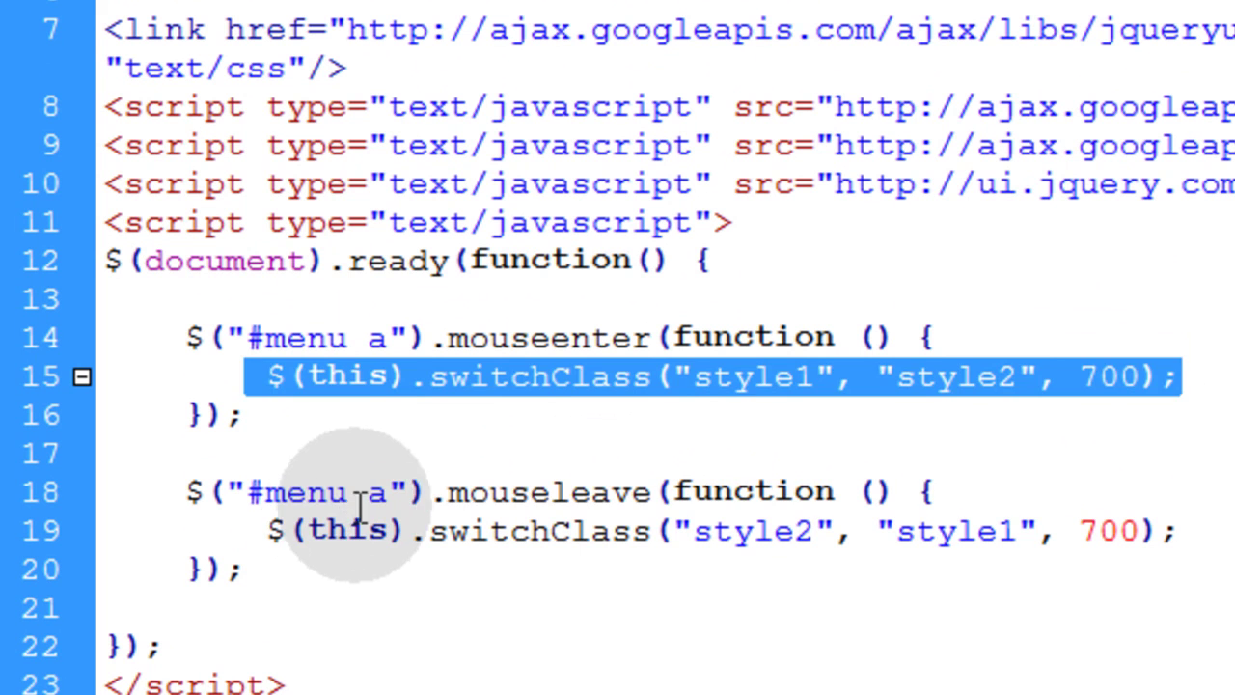
# Highlight the mouseleave handler opening, then the mouseenter switchClass statement, $(this) and the selector's a
pyautogui.moveTo(360, 494); pyautogui.dragTo(934, 494)
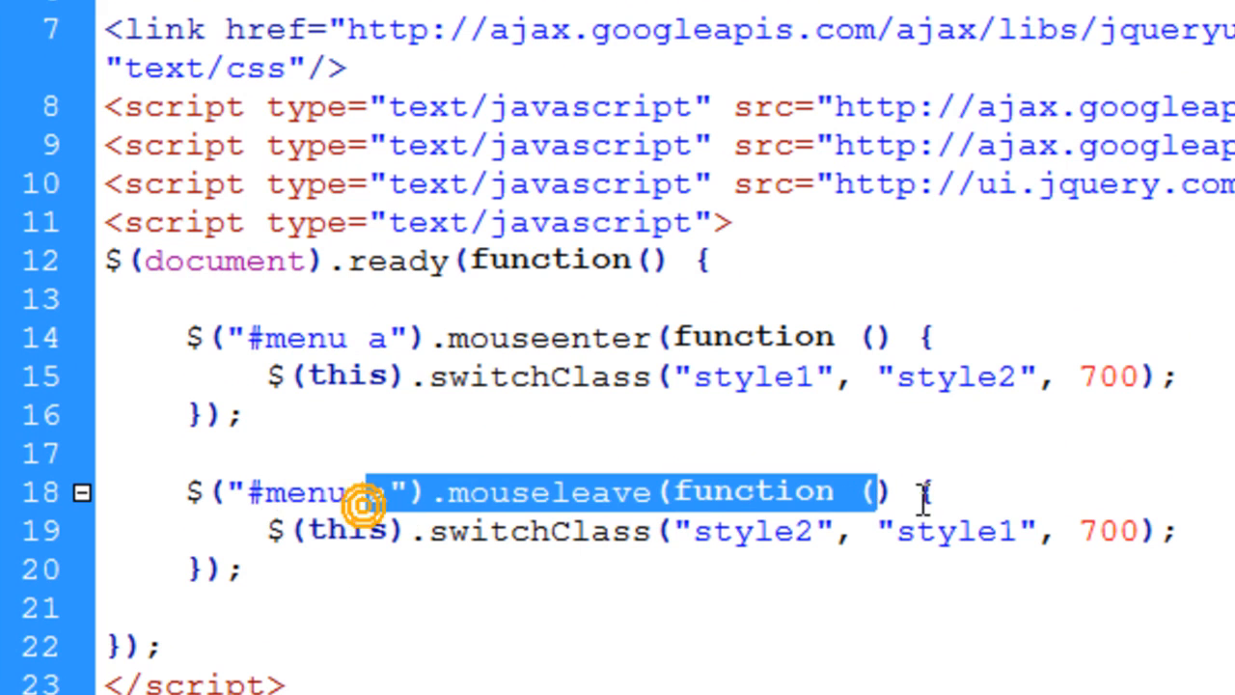
pyautogui.moveTo(268, 529); pyautogui.dragTo(1221, 532)
pyautogui.moveTo(268, 377); pyautogui.dragTo(1215, 374)
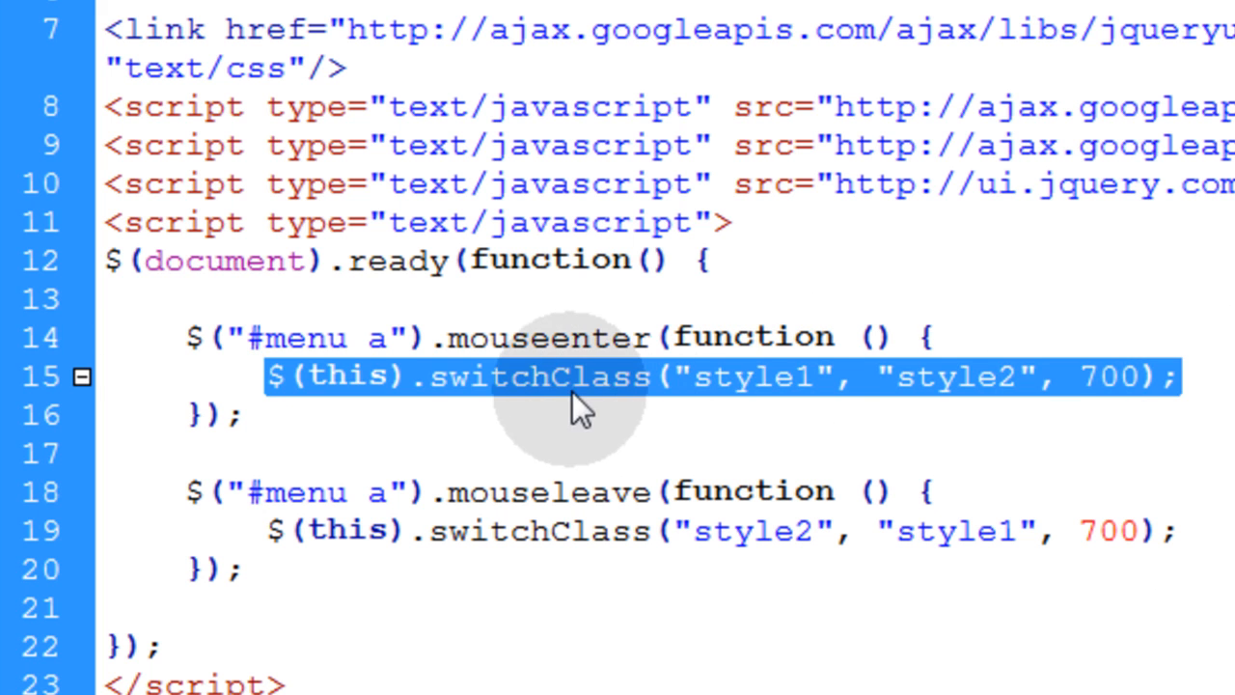
pyautogui.doubleClick(552, 378)
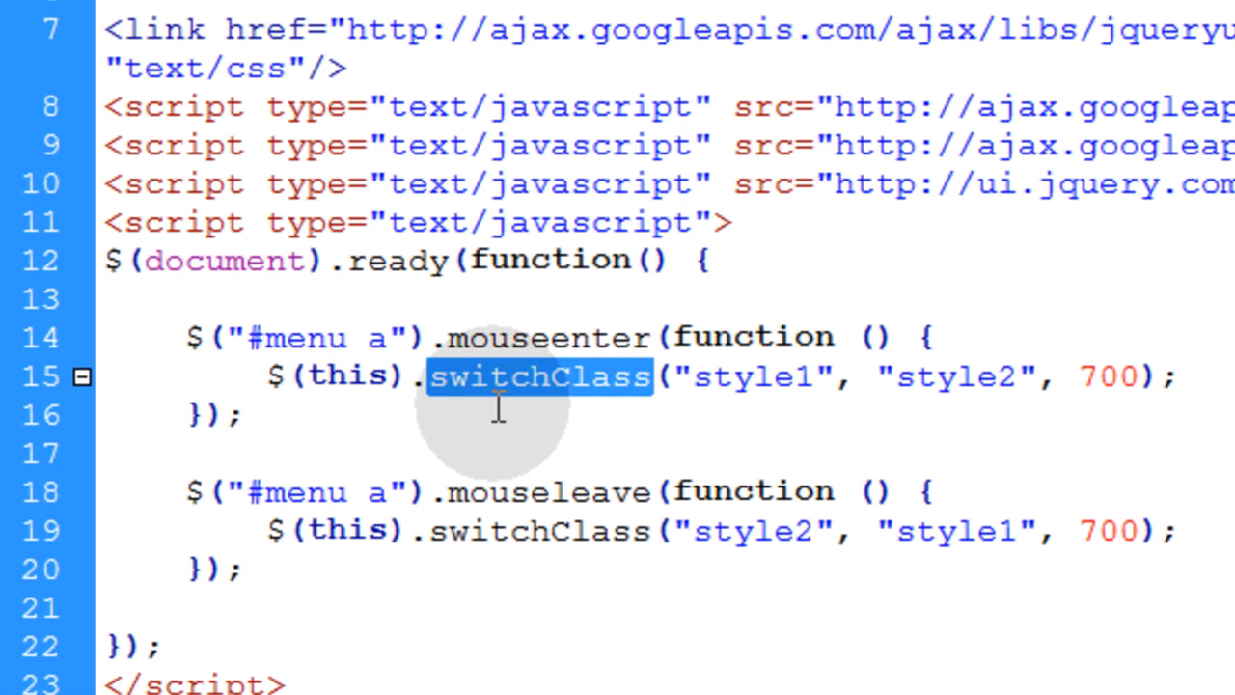
pyautogui.moveTo(268, 377); pyautogui.dragTo(398, 375)
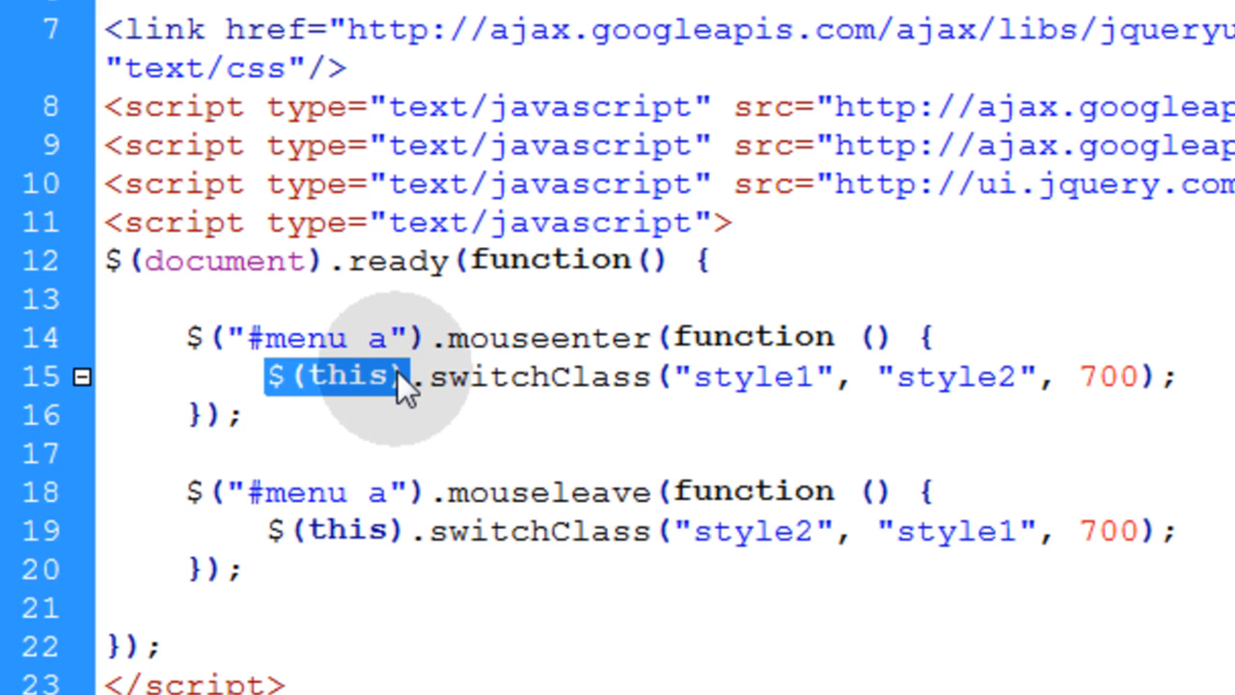
pyautogui.doubleClick(377, 336)
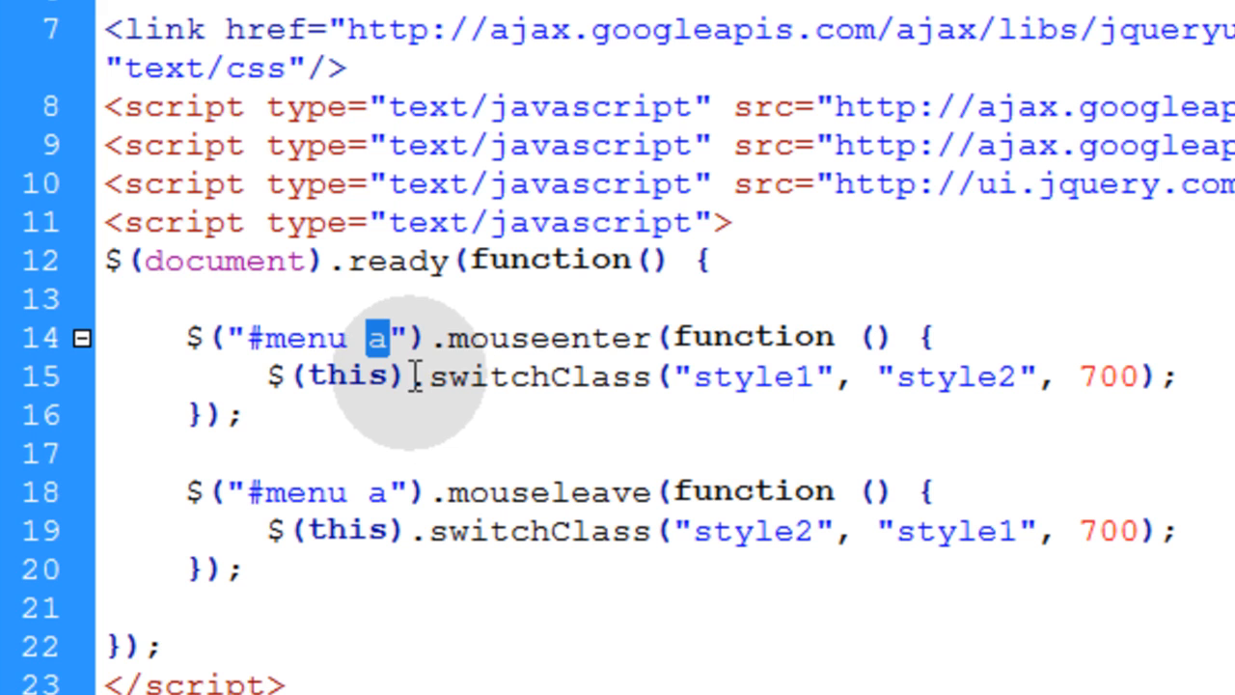
pyautogui.moveTo(266, 375); pyautogui.dragTo(406, 374)
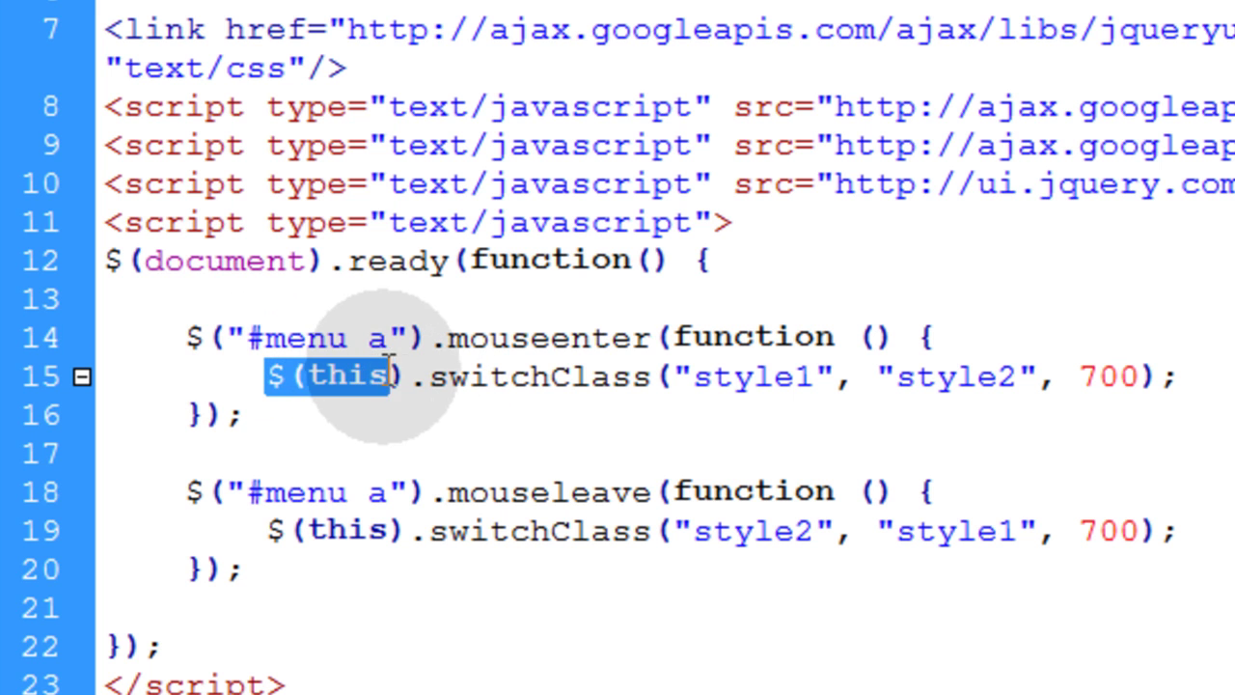
pyautogui.click(424, 374)
pyautogui.moveTo(427, 375); pyautogui.dragTo(658, 373)
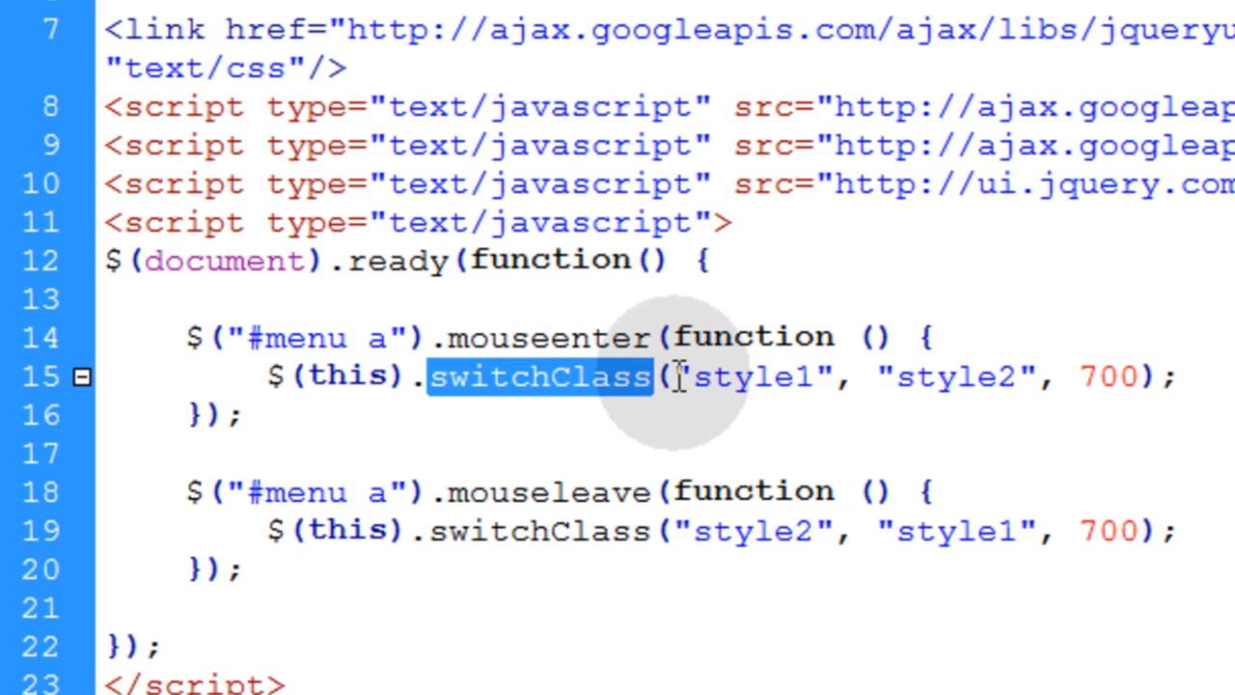
# Walk through the switchClass arguments style1, style2 and 700 in both the mouseenter and mouseleave handlers
pyautogui.moveTo(676, 376); pyautogui.dragTo(1139, 369)
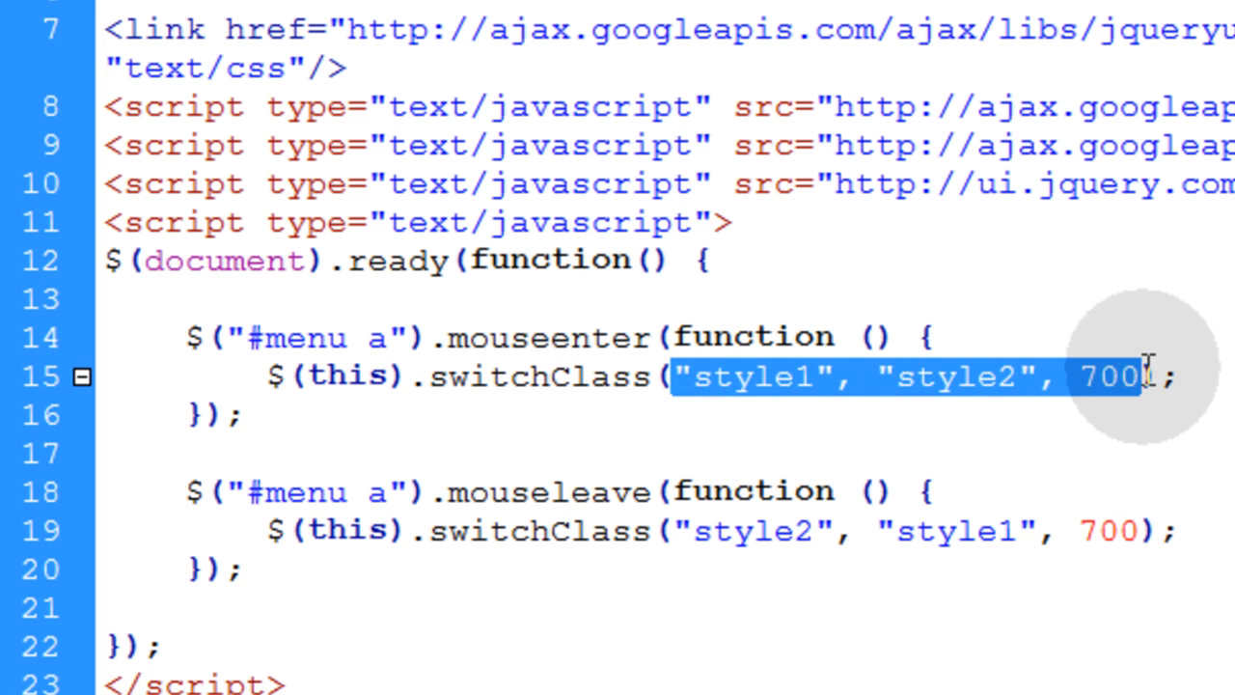
pyautogui.doubleClick(768, 383)
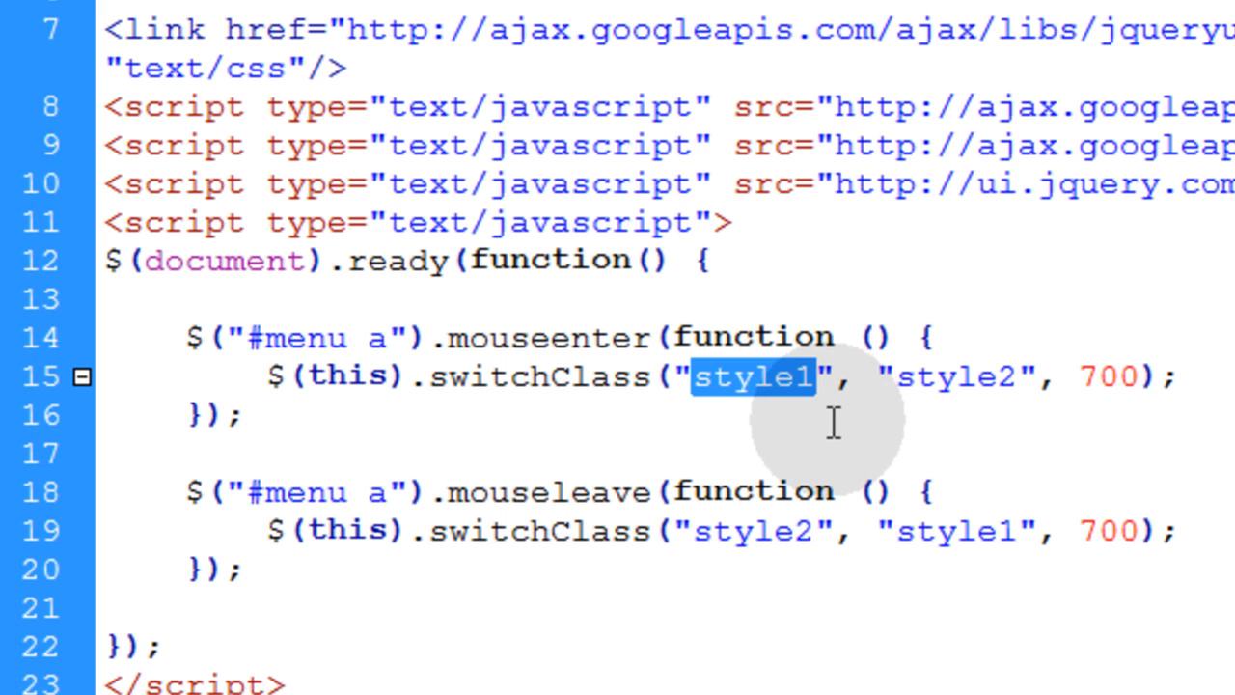
pyautogui.click(958, 374)
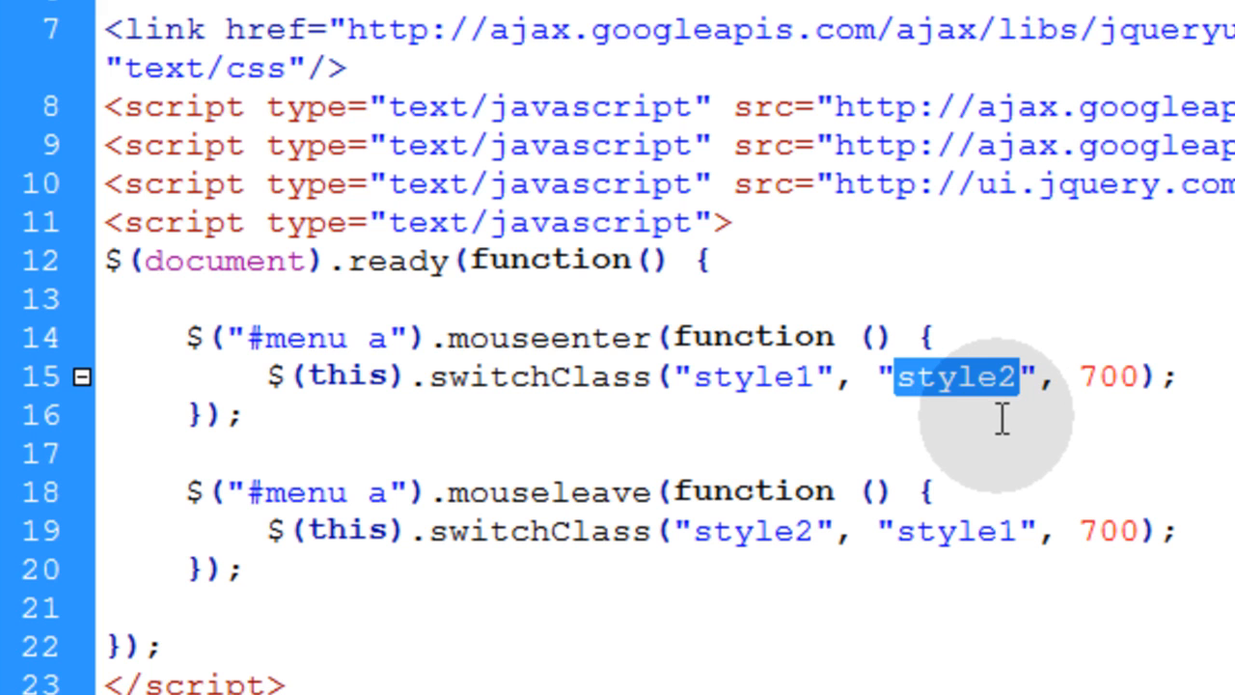
pyautogui.click(1109, 376)
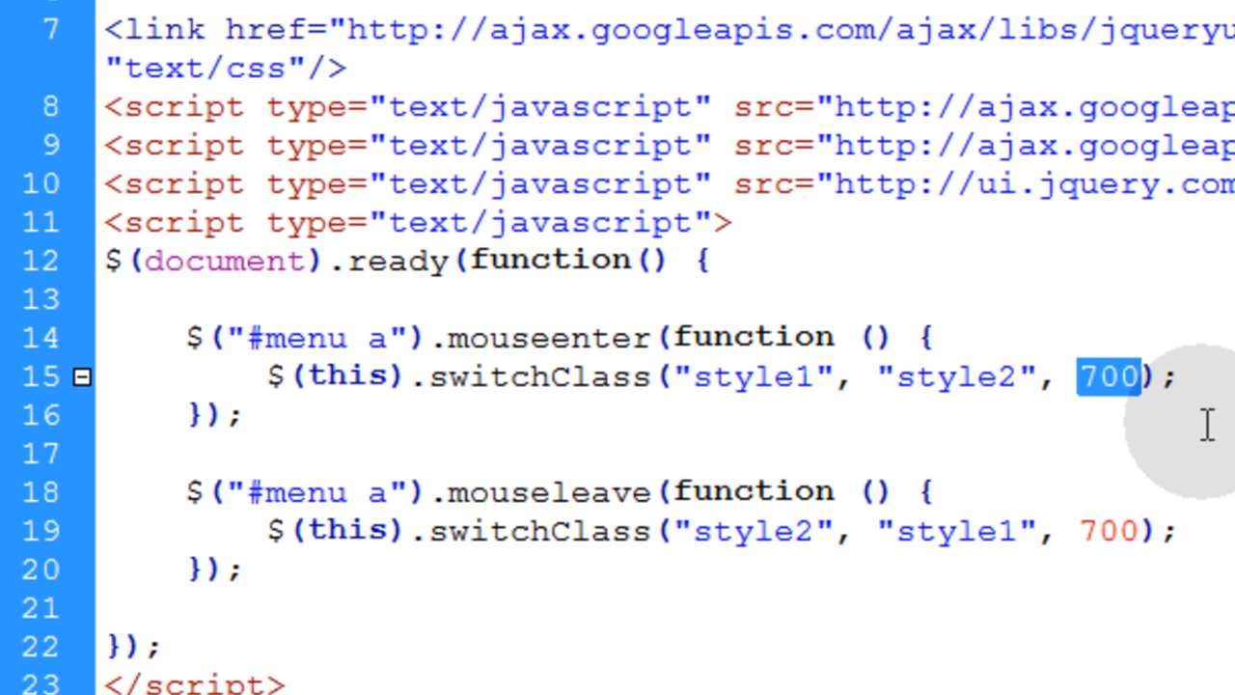
pyautogui.doubleClick(524, 492)
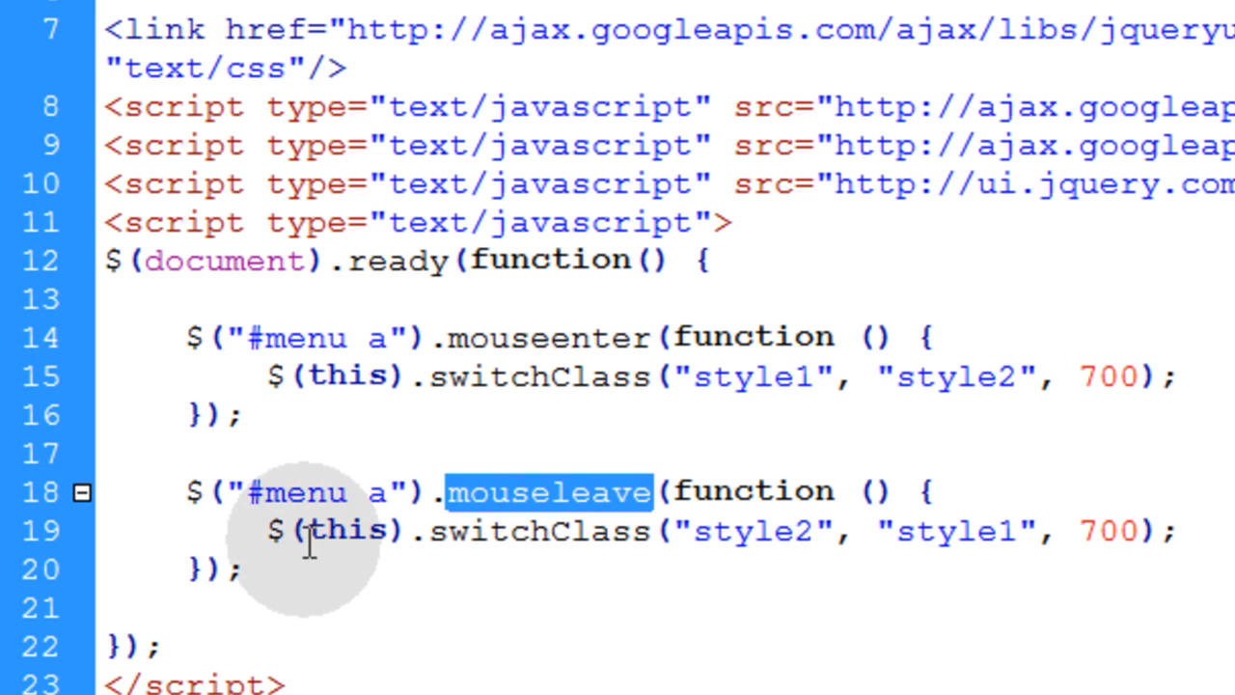
pyautogui.doubleClick(750, 531)
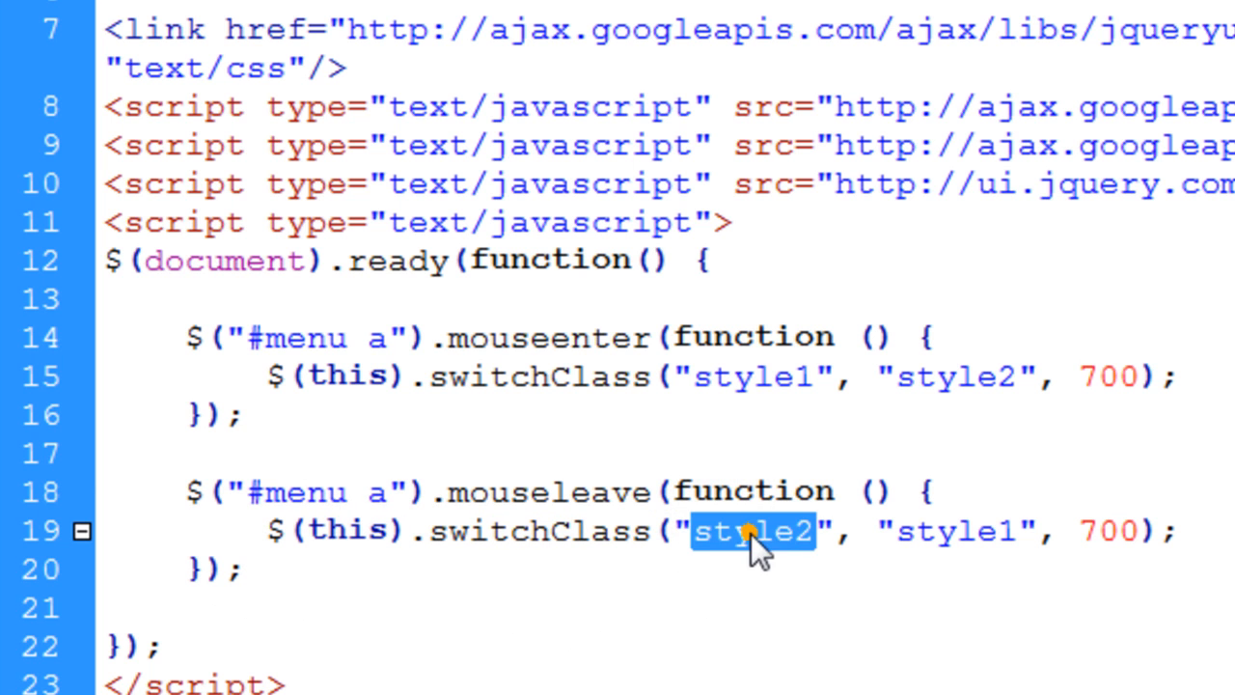
pyautogui.doubleClick(974, 530)
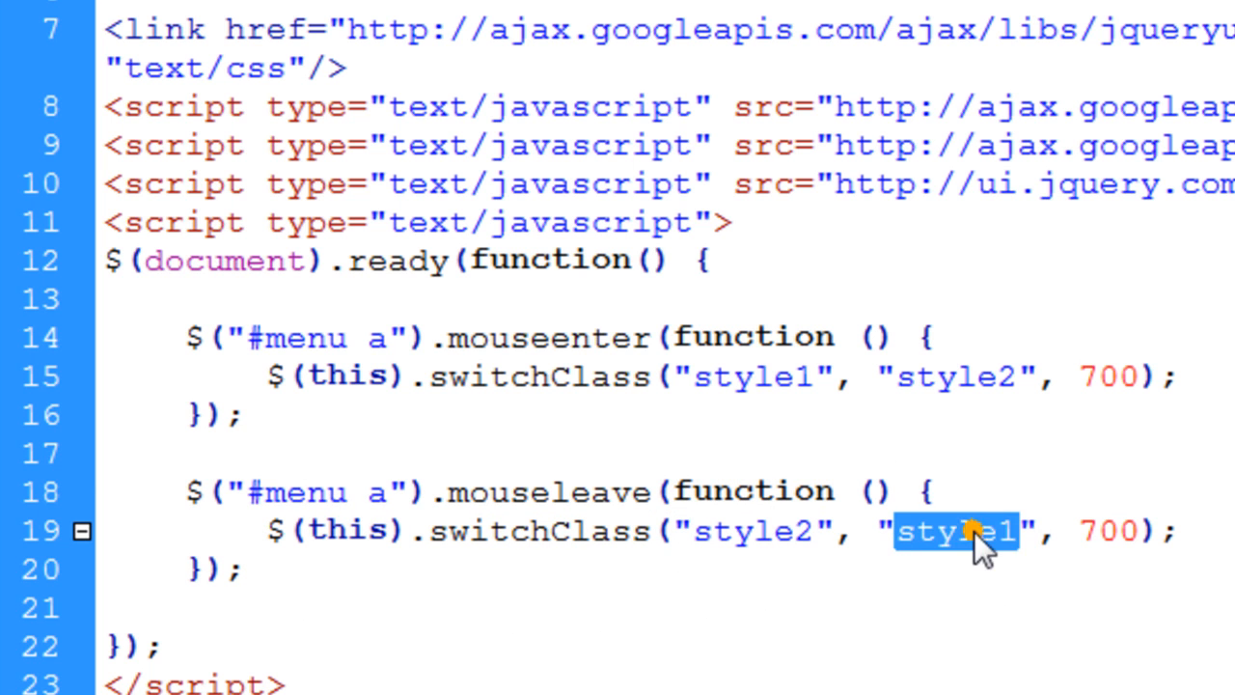
pyautogui.doubleClick(1111, 531)
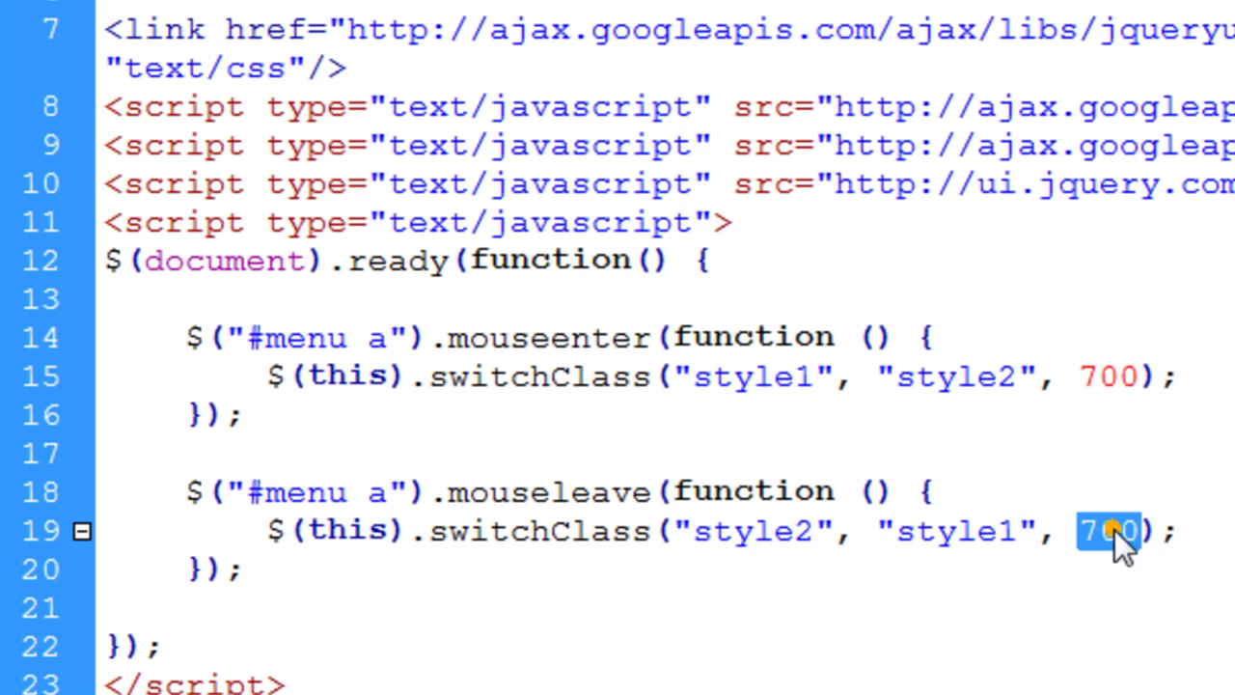
pyautogui.click(791, 600)
# Highlight the document ready line, its closing line and both event handler blocks on lines 14-20
pyautogui.click(306, 292)
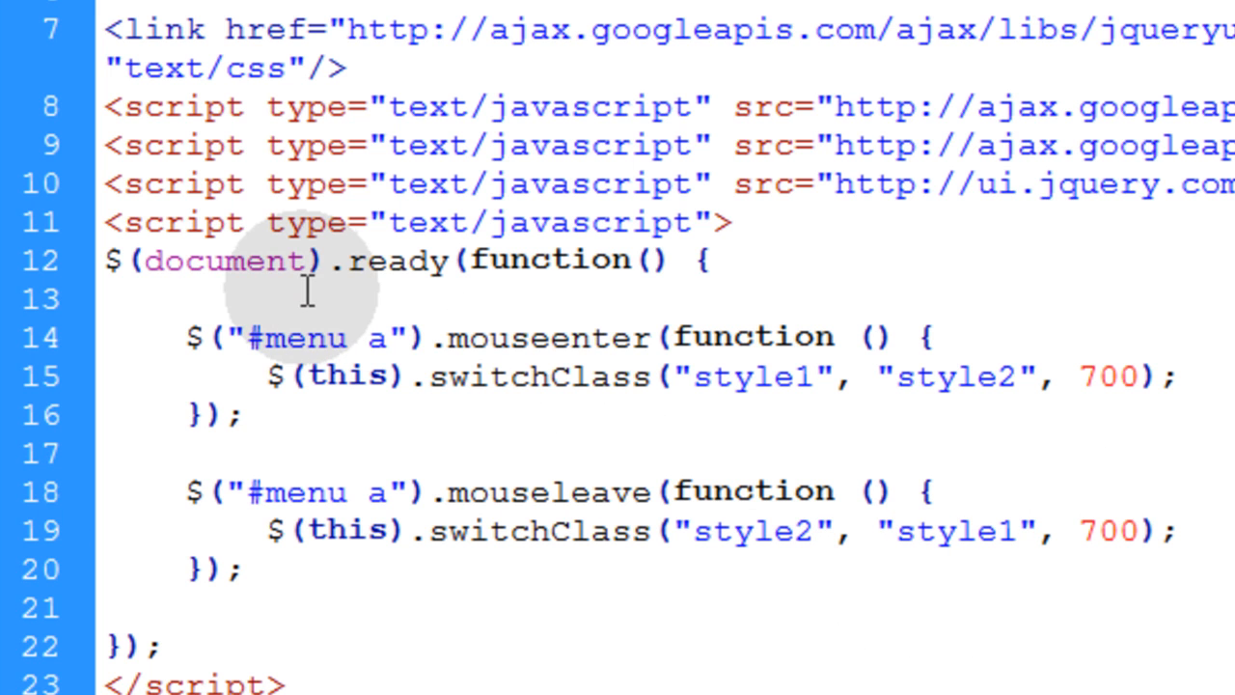
pyautogui.click(448, 487)
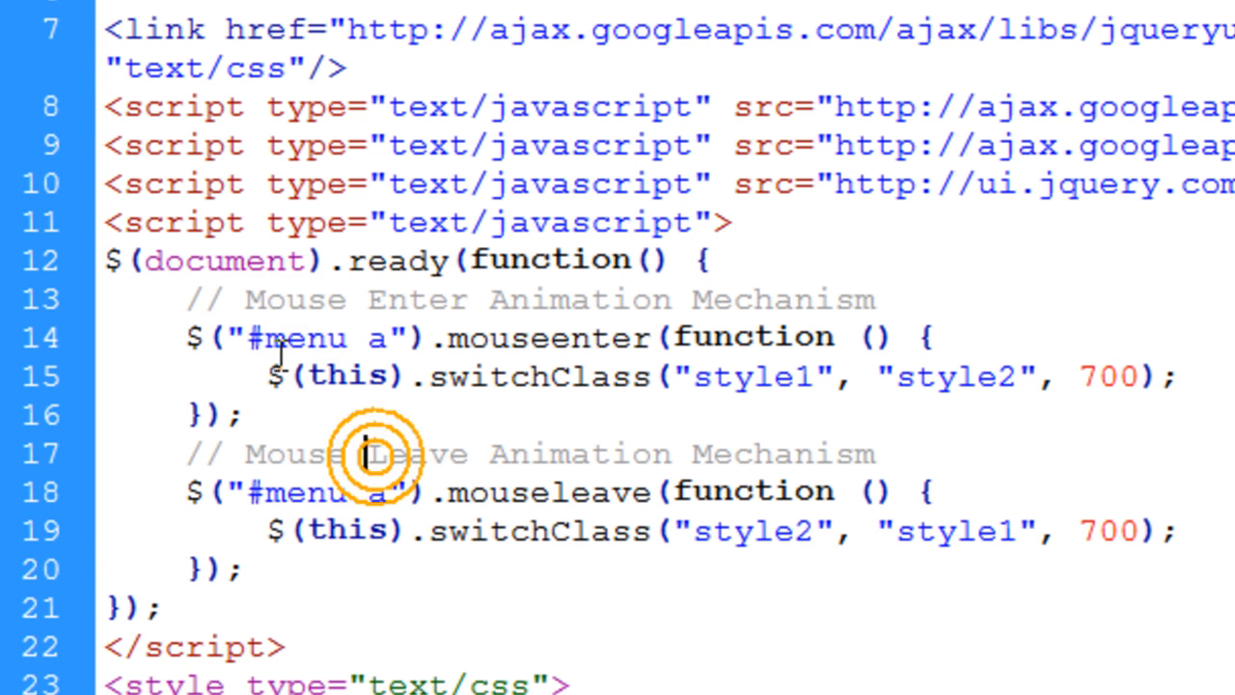
pyautogui.moveTo(724, 145)
pyautogui.mouseDown()
pyautogui.moveTo(120, 159)
pyautogui.moveTo(103, 147)
pyautogui.mouseUp()
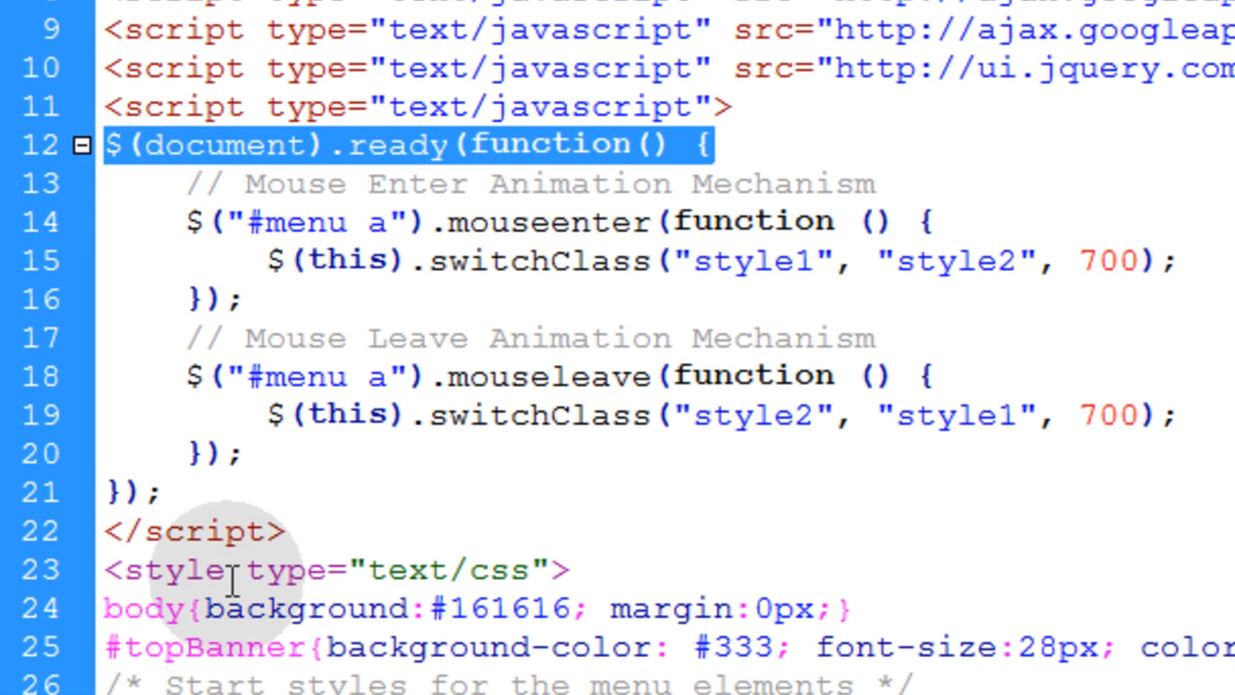
pyautogui.moveTo(167, 490); pyautogui.dragTo(100, 490)
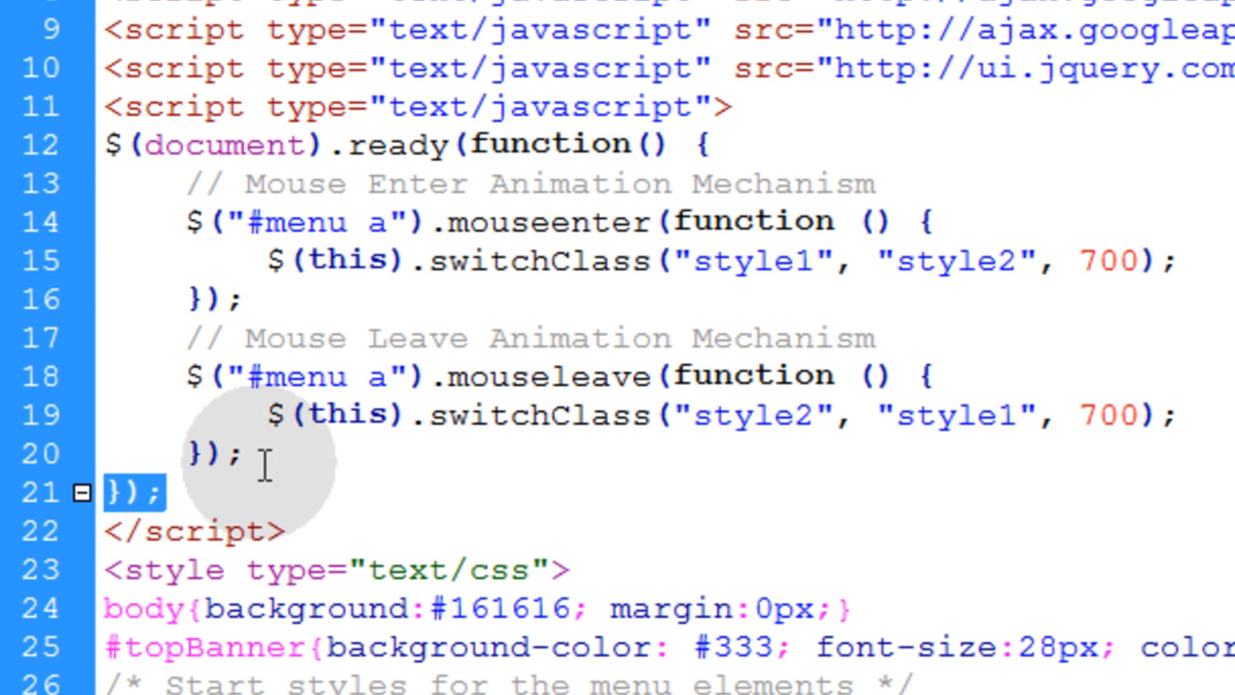
pyautogui.moveTo(249, 454)
pyautogui.mouseDown()
pyautogui.moveTo(90, 216)
pyautogui.moveTo(91, 182)
pyautogui.mouseUp()
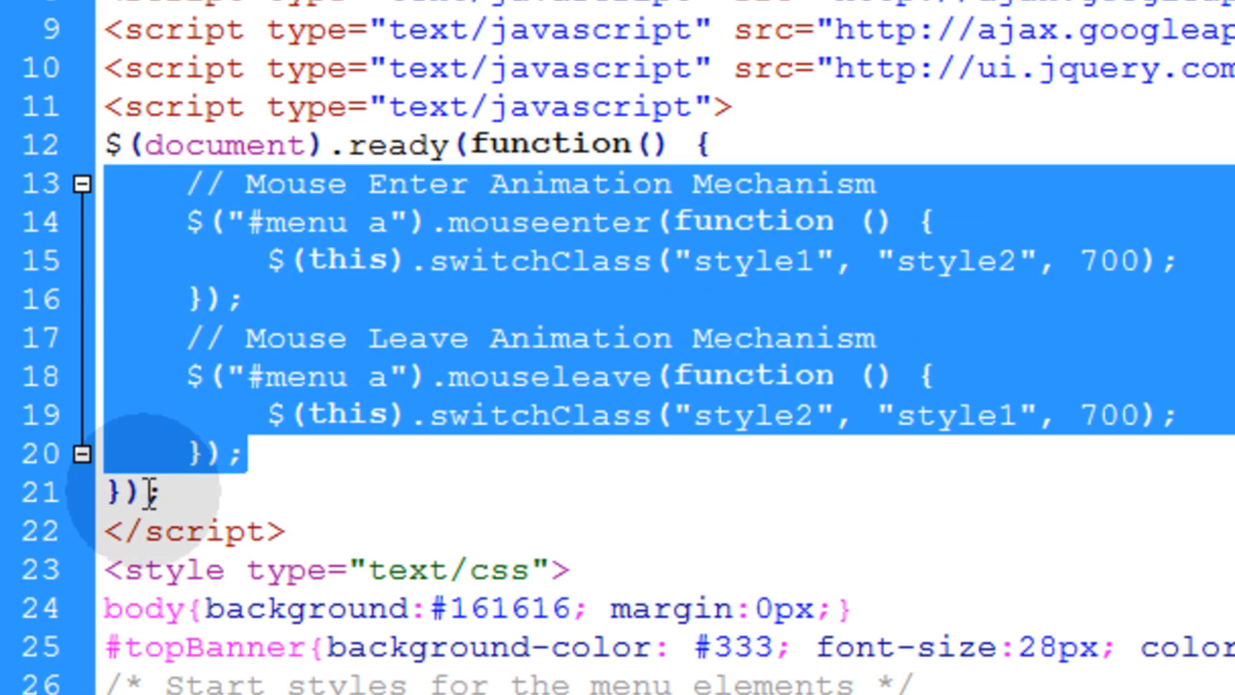
pyautogui.click(111, 142)
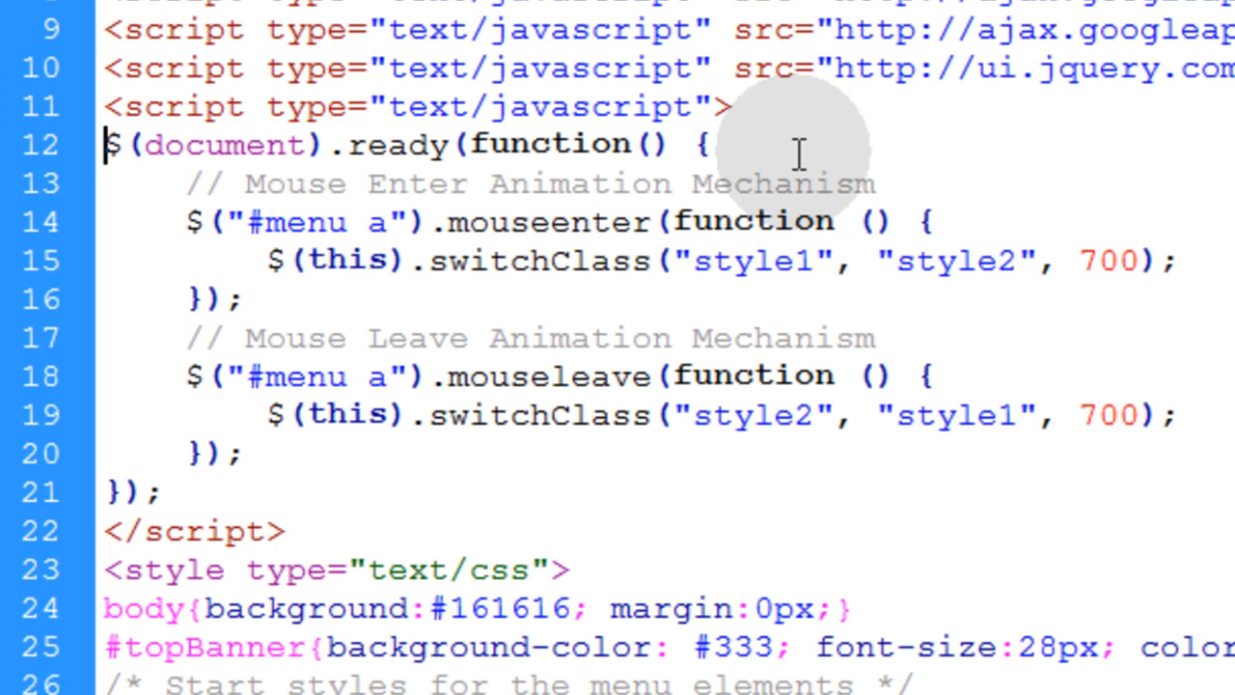
pyautogui.scroll(-4, 790, 156)
pyautogui.scroll(-3, 792, 144)
pyautogui.scroll(-4, 792, 146)
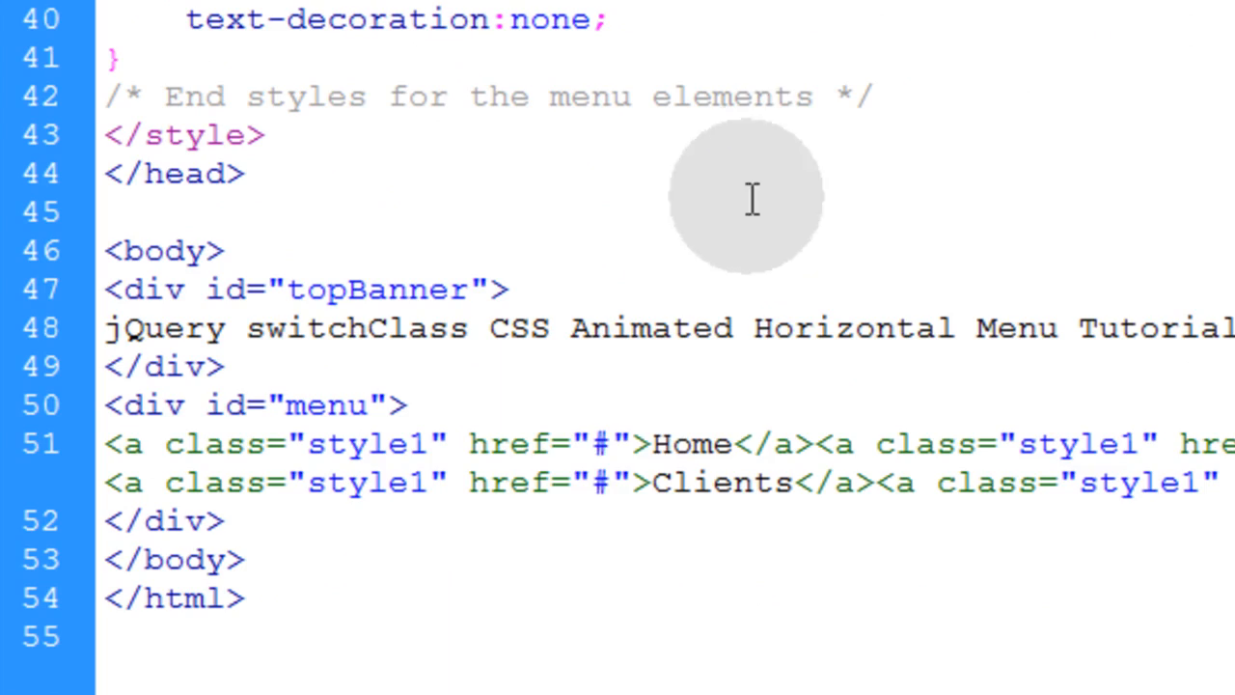
pyautogui.scroll(3, 606, 464)
pyautogui.scroll(6, 623, 439)
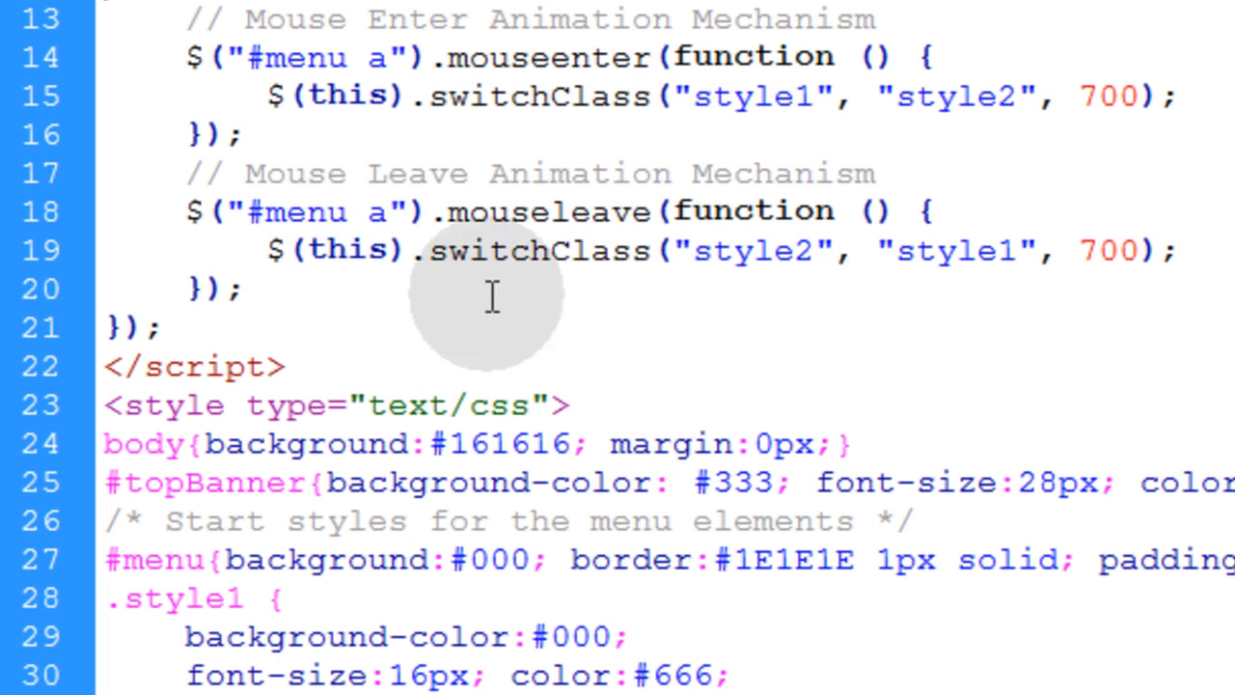
pyautogui.moveTo(303, 273)
pyautogui.mouseDown()
pyautogui.moveTo(276, 283)
pyautogui.moveTo(336, 101)
pyautogui.mouseUp()
pyautogui.click(347, 110)
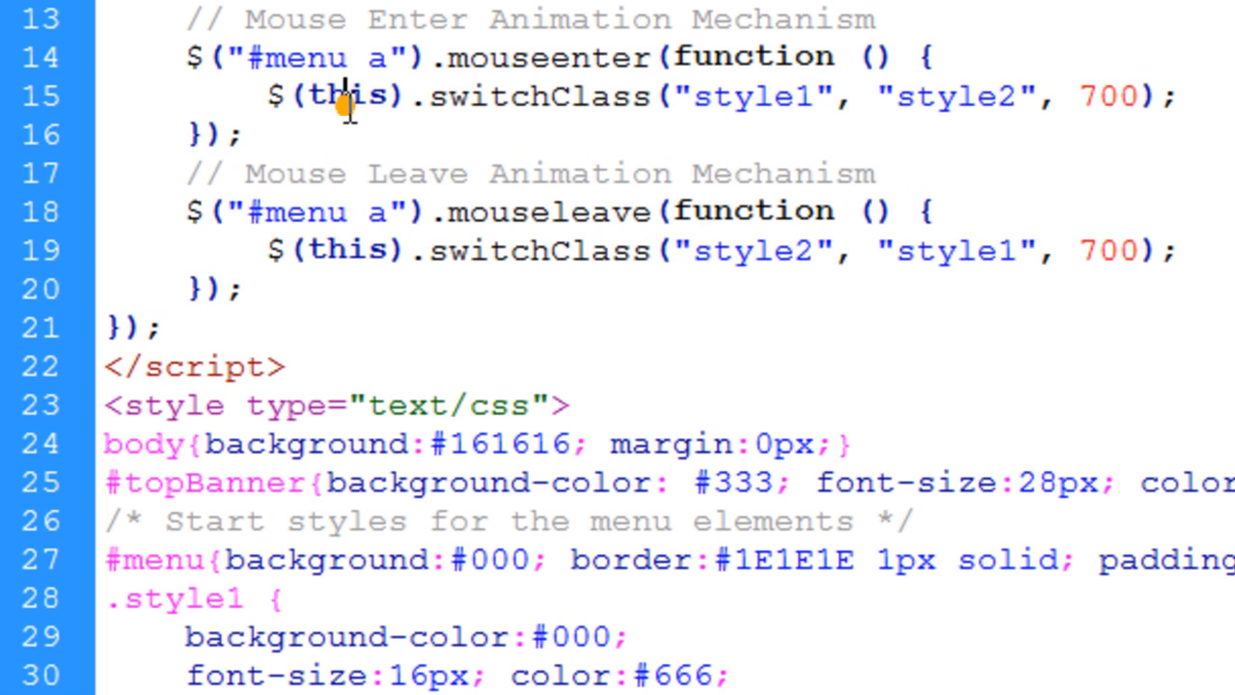
pyautogui.scroll(-4, 570, 179)
pyautogui.scroll(4, 560, 188)
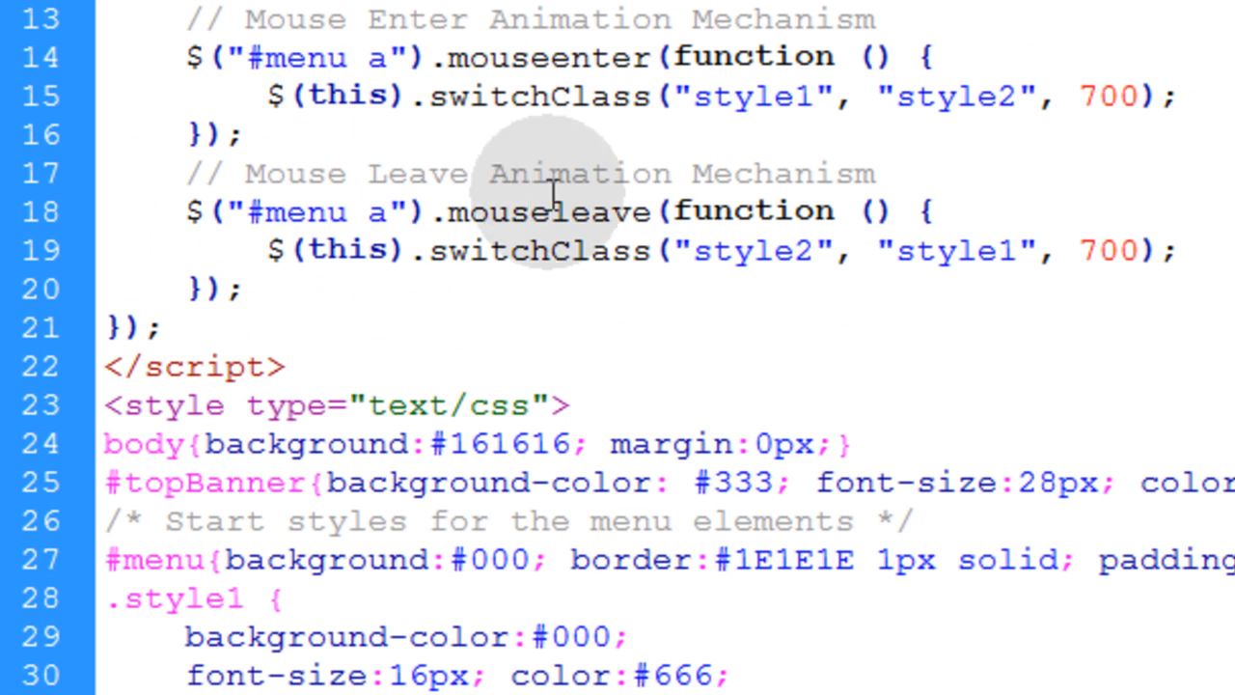
pyautogui.moveTo(185, 58); pyautogui.dragTo(365, 352)
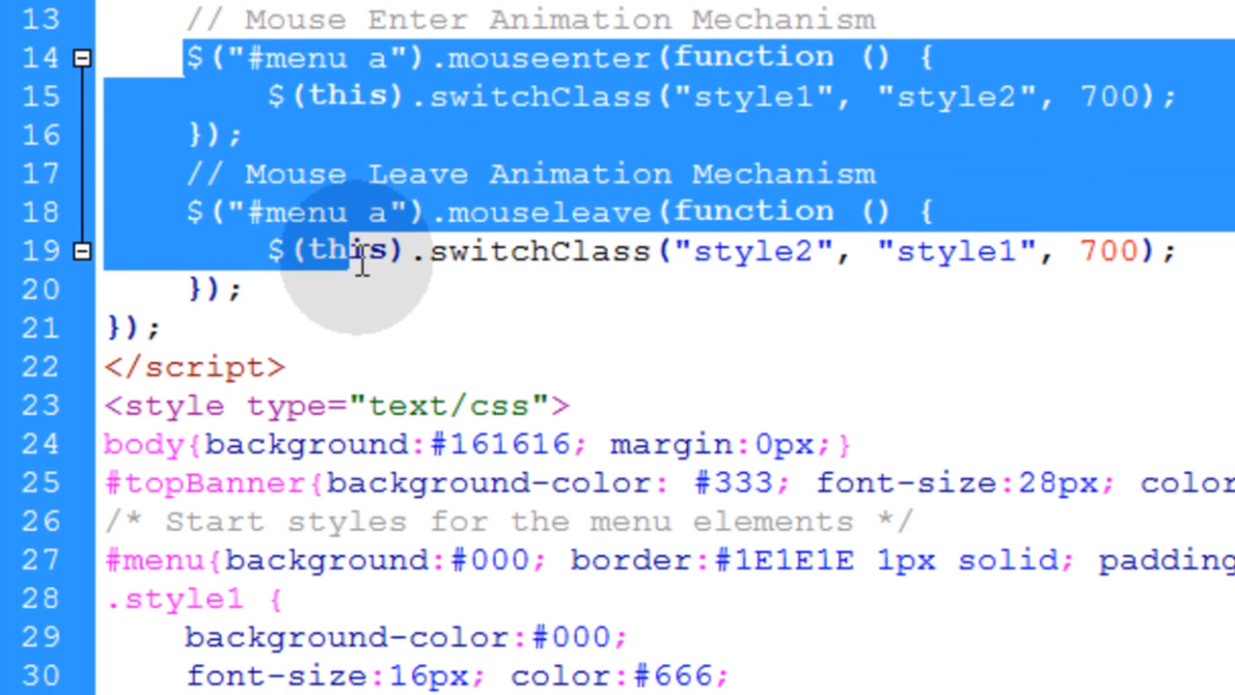
pyautogui.scroll(1, 365, 352)
pyautogui.scroll(1, 365, 352)
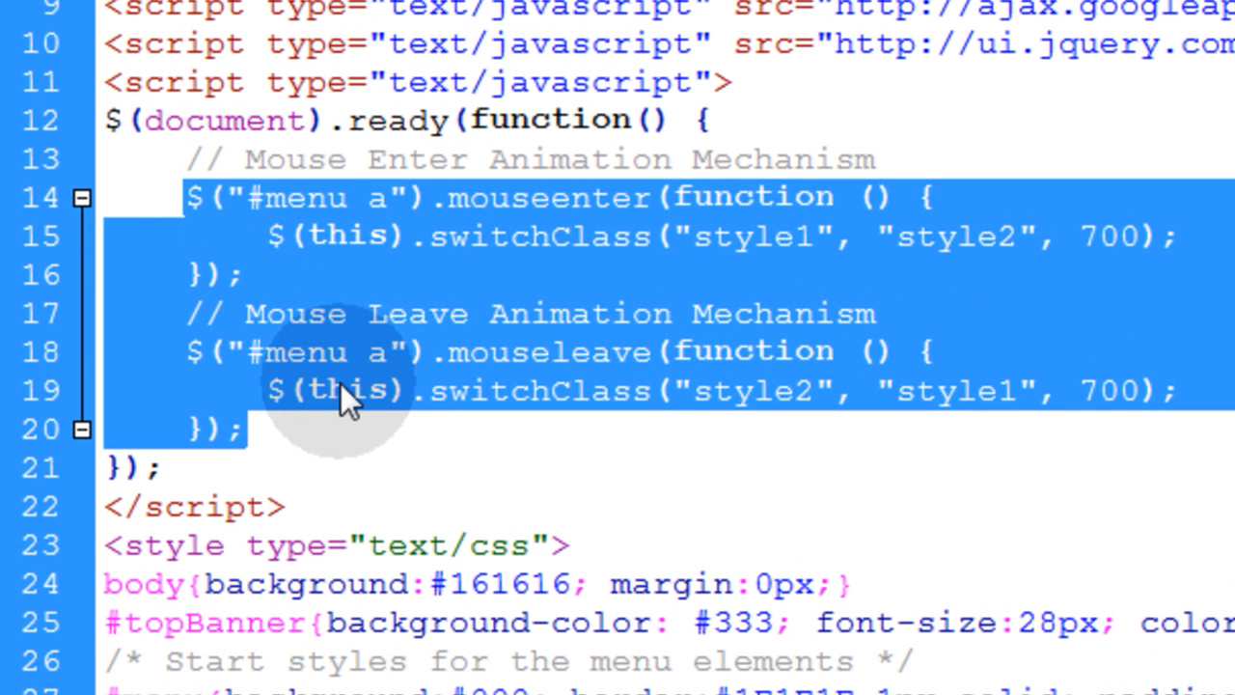
pyautogui.click(340, 311)
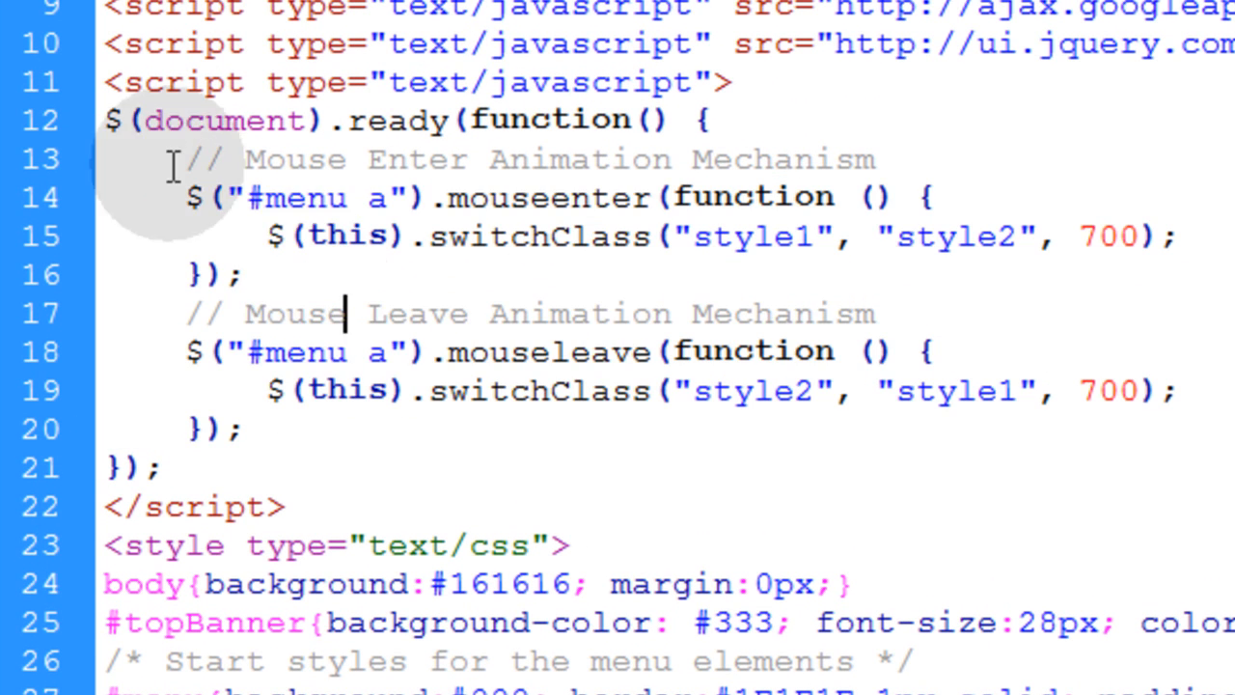
pyautogui.moveTo(114, 120); pyautogui.dragTo(719, 120)
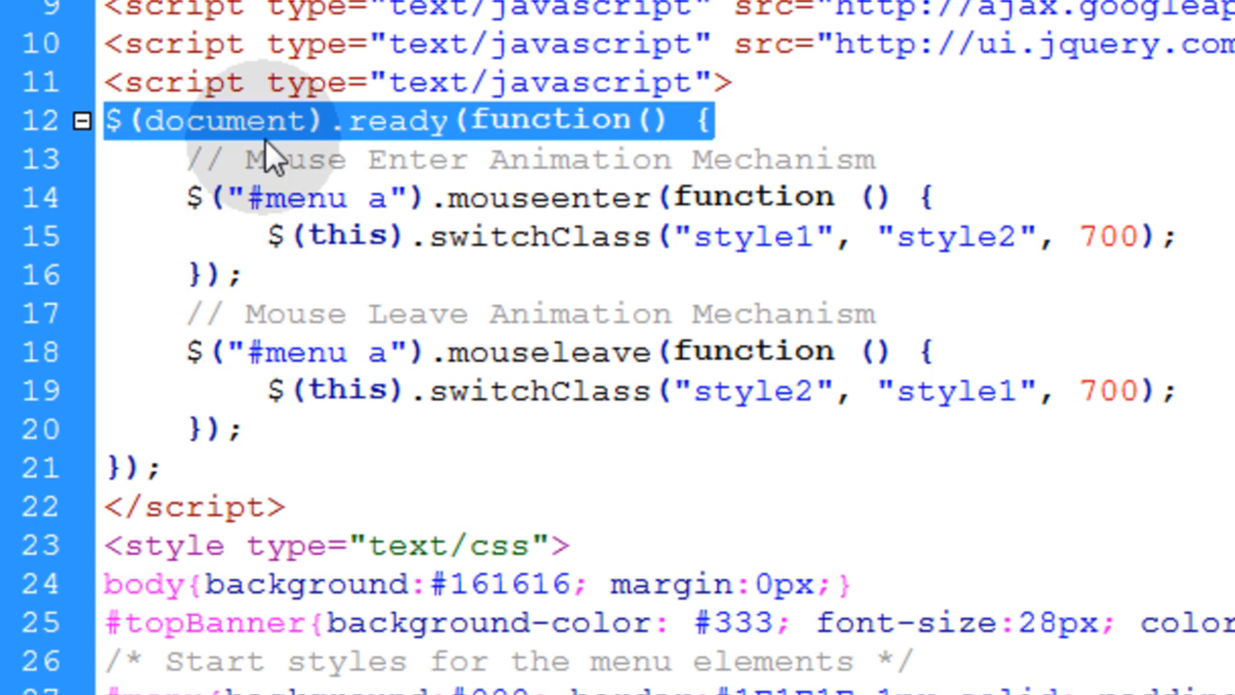
pyautogui.moveTo(185, 197); pyautogui.dragTo(450, 390)
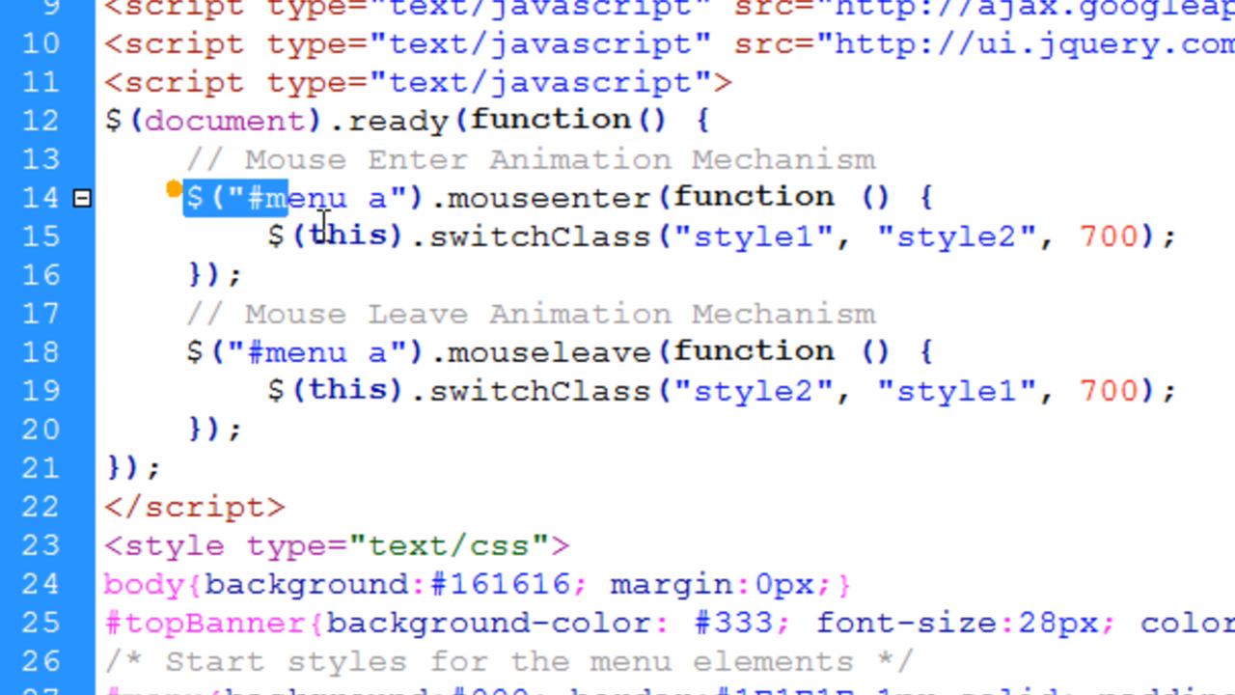
pyautogui.scroll(-2, 451, 397)
pyautogui.scroll(-4, 451, 397)
pyautogui.scroll(-3, 469, 454)
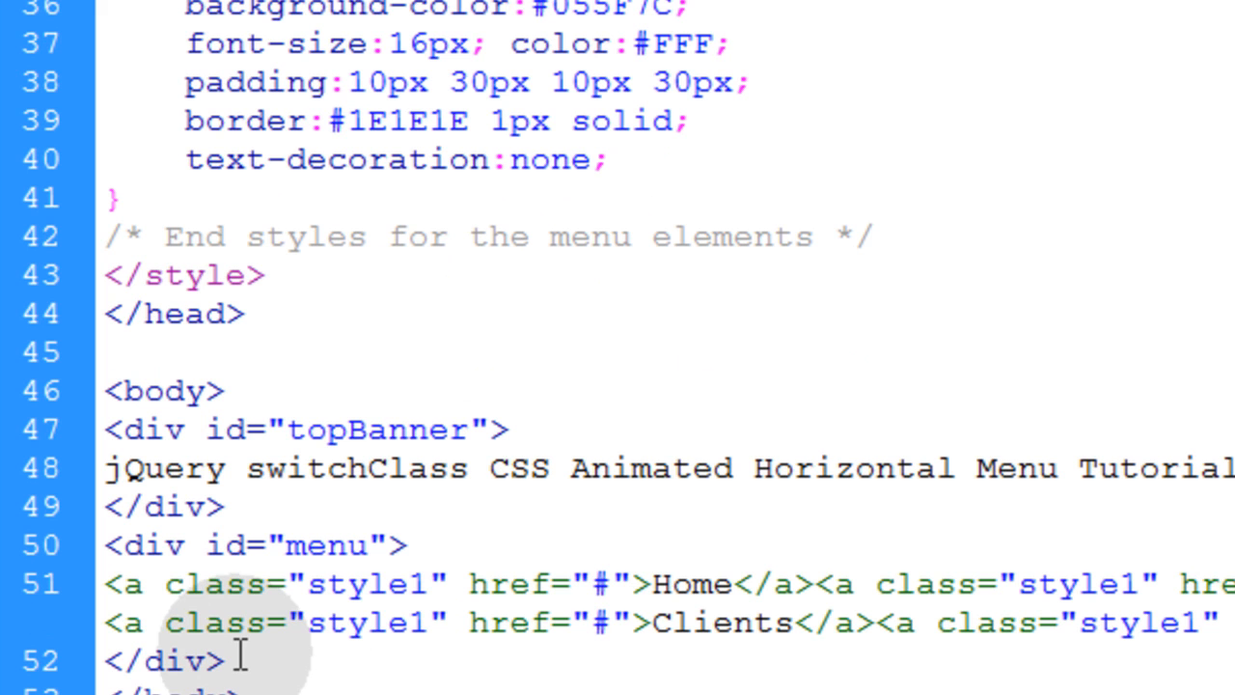
pyautogui.scroll(5, 247, 637)
pyautogui.scroll(4, 289, 592)
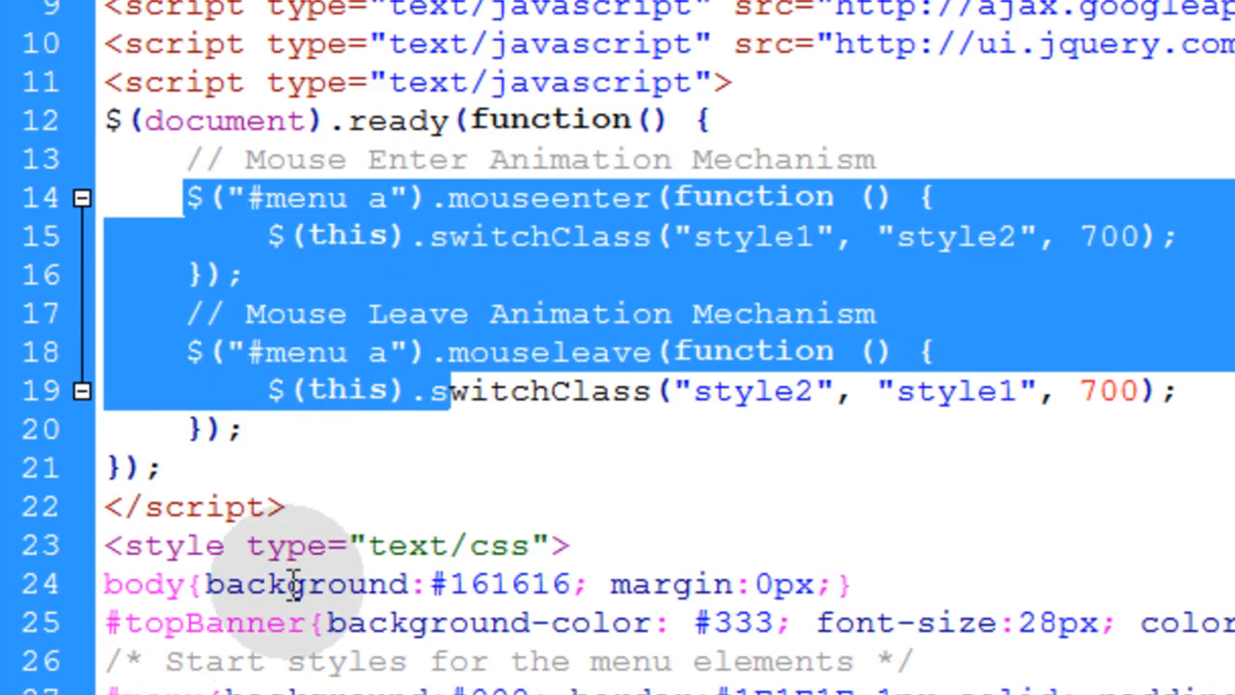
pyautogui.scroll(2, 289, 540)
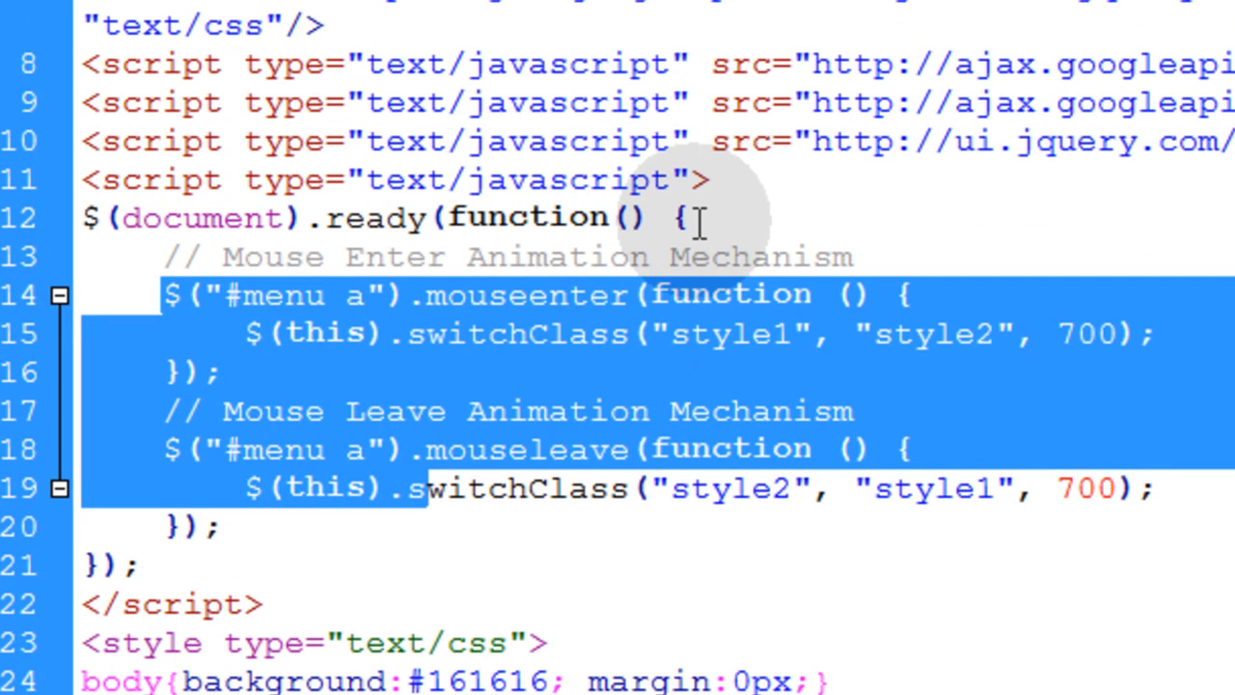
pyautogui.moveTo(691, 217); pyautogui.dragTo(83, 220)
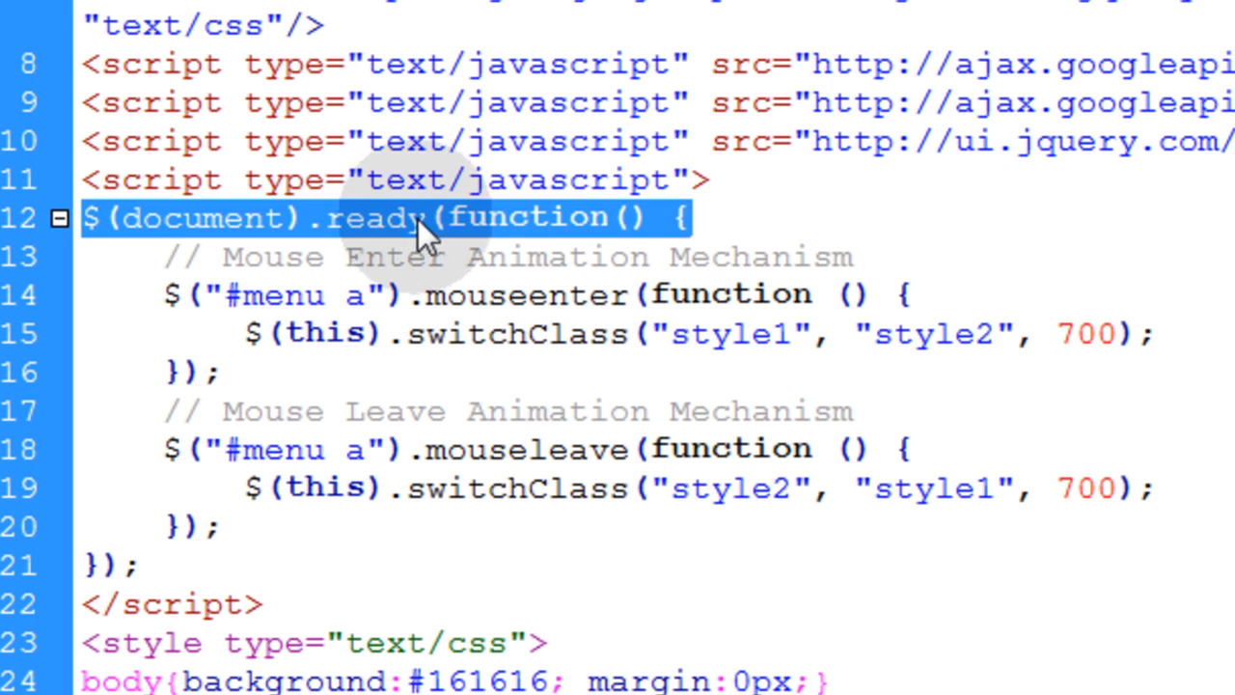
# Clear the selection in the code before previewing the hover animation
pyautogui.click(1232, 183)
pyautogui.scroll(-1, 1197, 372)
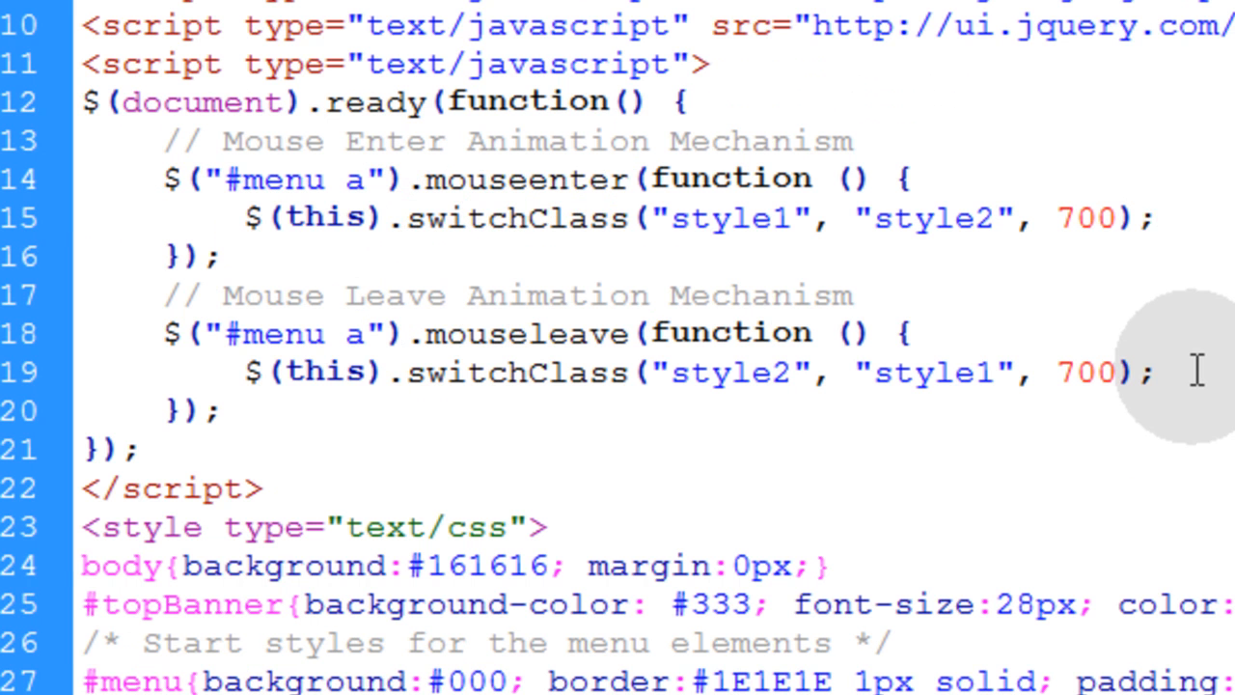